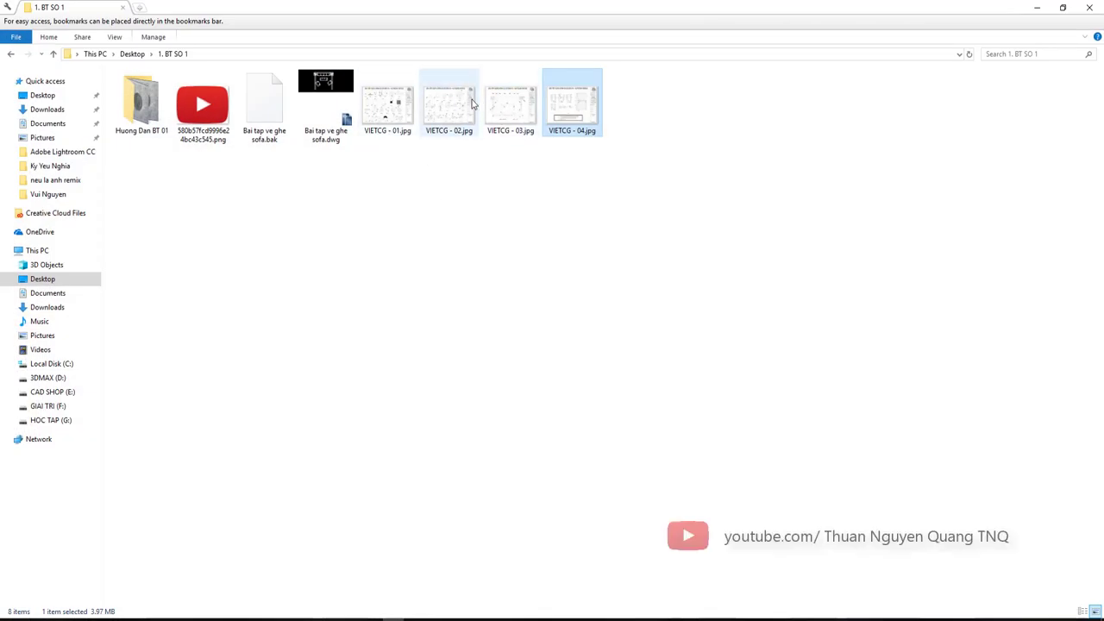
- Open the exercise image VIETCG - 01.jpg from the 1. BT SO 1 folder in Photos
scroll(473, 110, "up", 2, "ctrl")
scroll(473, 111, "up", 1, "ctrl")
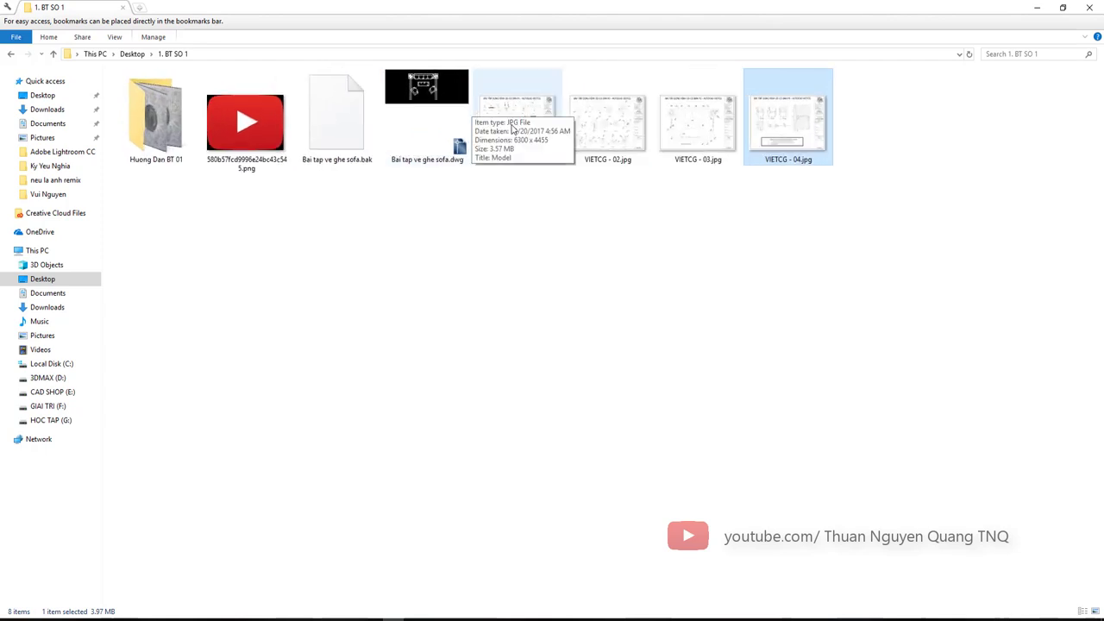
double_click(473, 111)
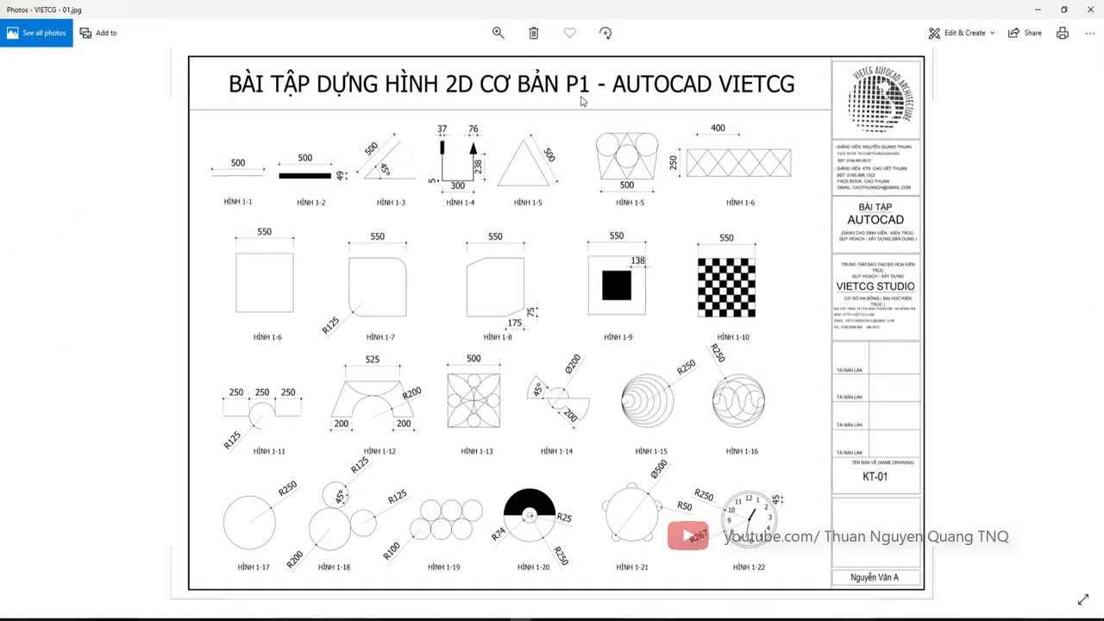
- Advance through the sheets to the P4 chair exercise and zoom to actual size
mouse_move(1066, 358)
left_click(1074, 324)
left_click(1074, 325)
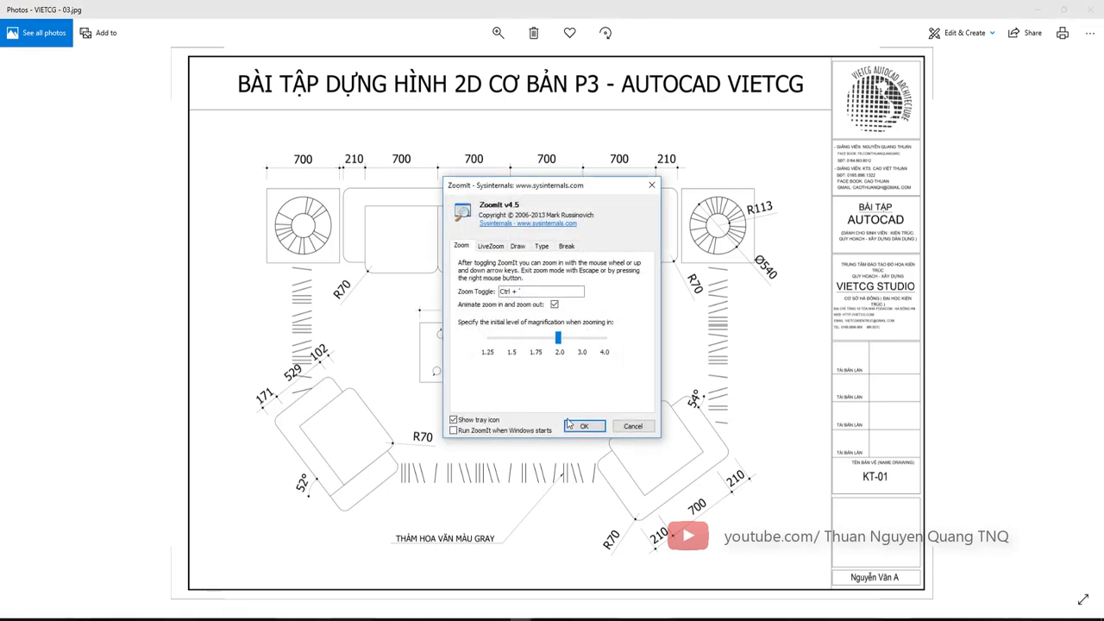
left_click(580, 428)
left_click(1076, 323)
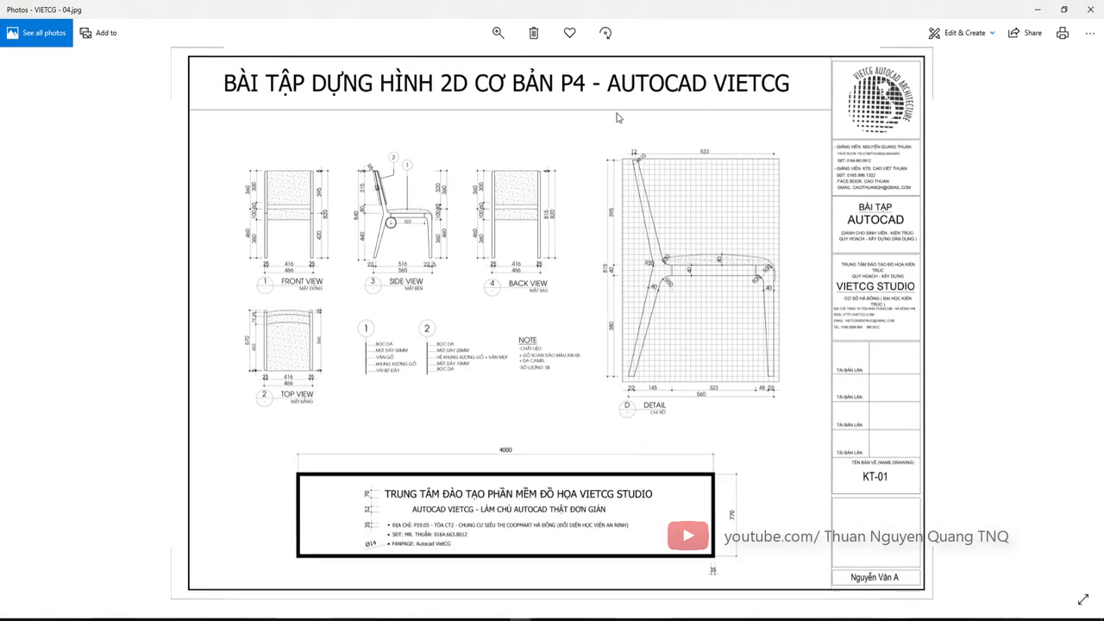
key("ctrl+1")
scroll(576, 99, "down", 2)
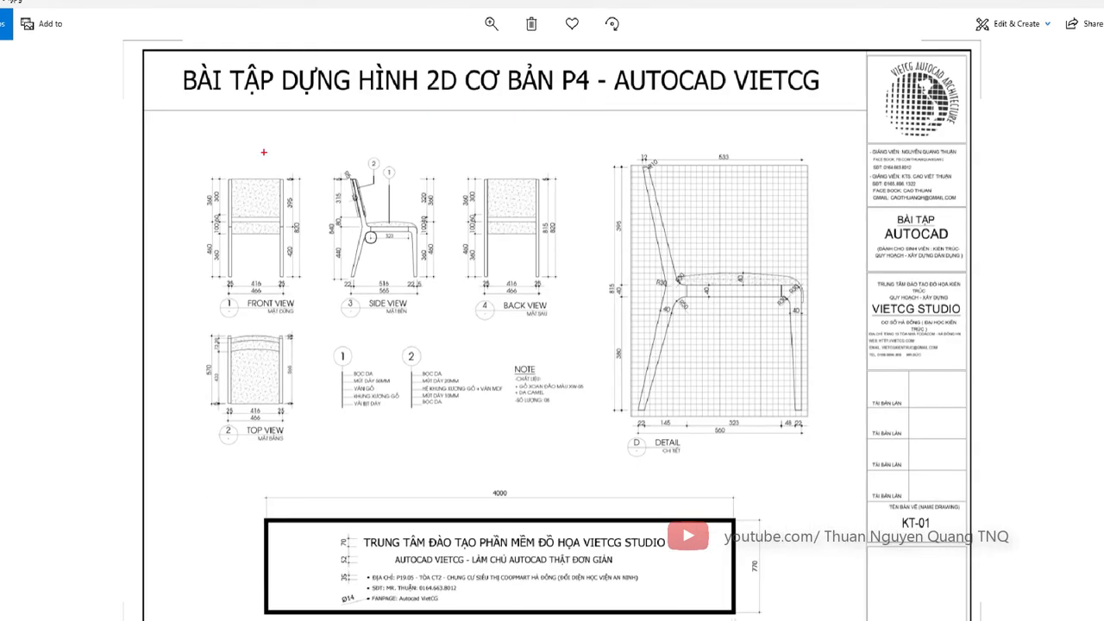
- Underline the 416 and other width dimensions, and box the front and top views in red
left_click_drag(227, 284, 298, 284, "shift")
left_click_drag(460, 290, 543, 290, "shift")
left_click_drag(221, 412, 297, 411, "shift")
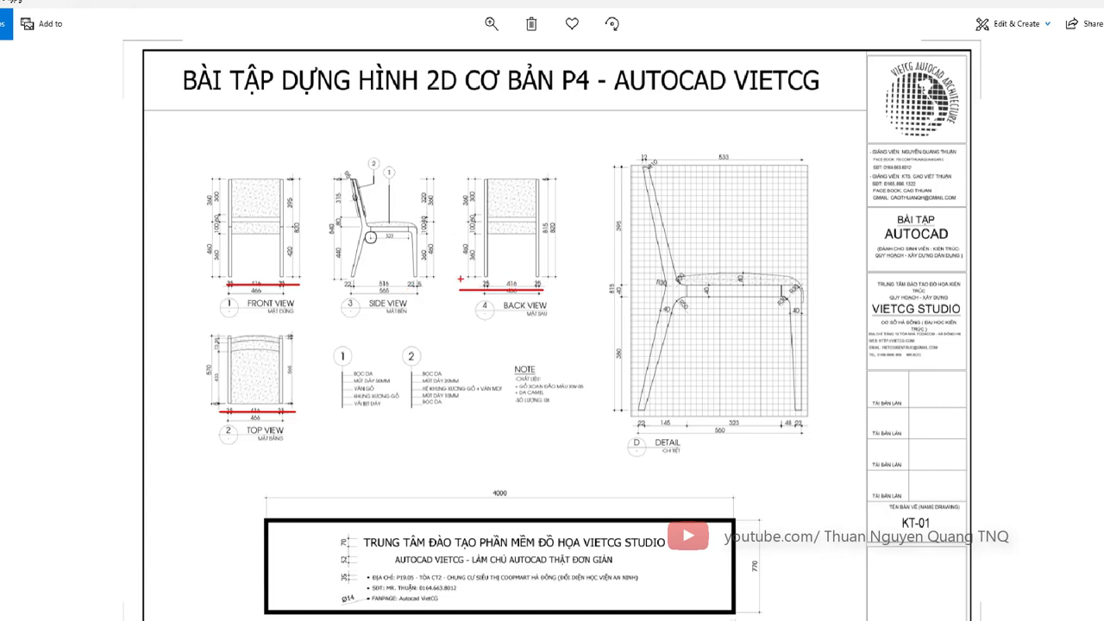
left_click_drag(205, 171, 302, 284, "ctrl")
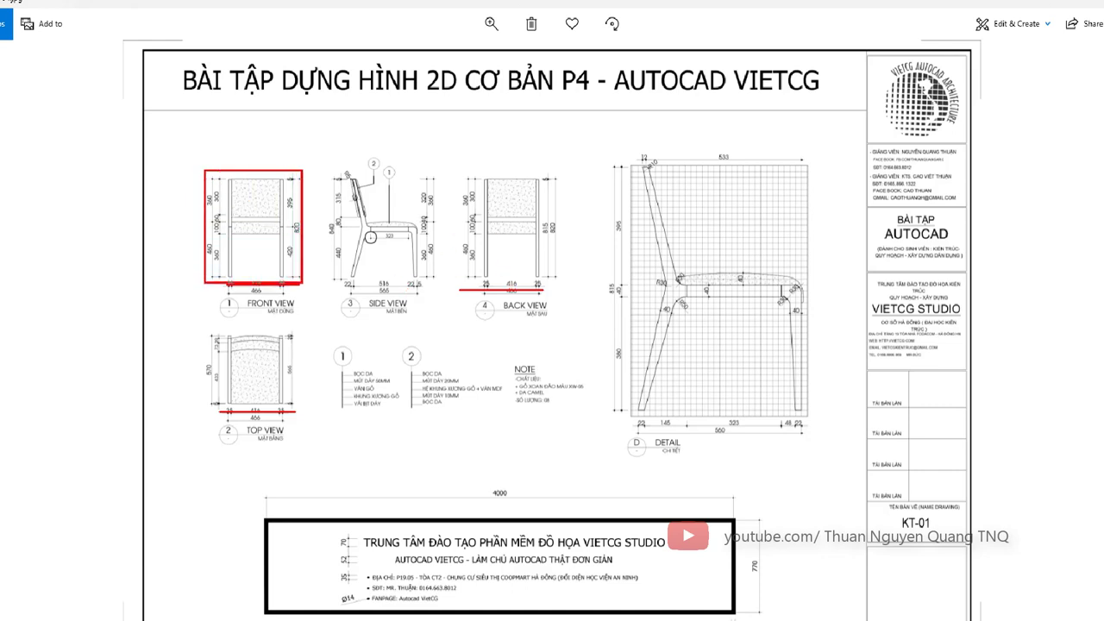
left_click_drag(212, 328, 293, 406, "ctrl")
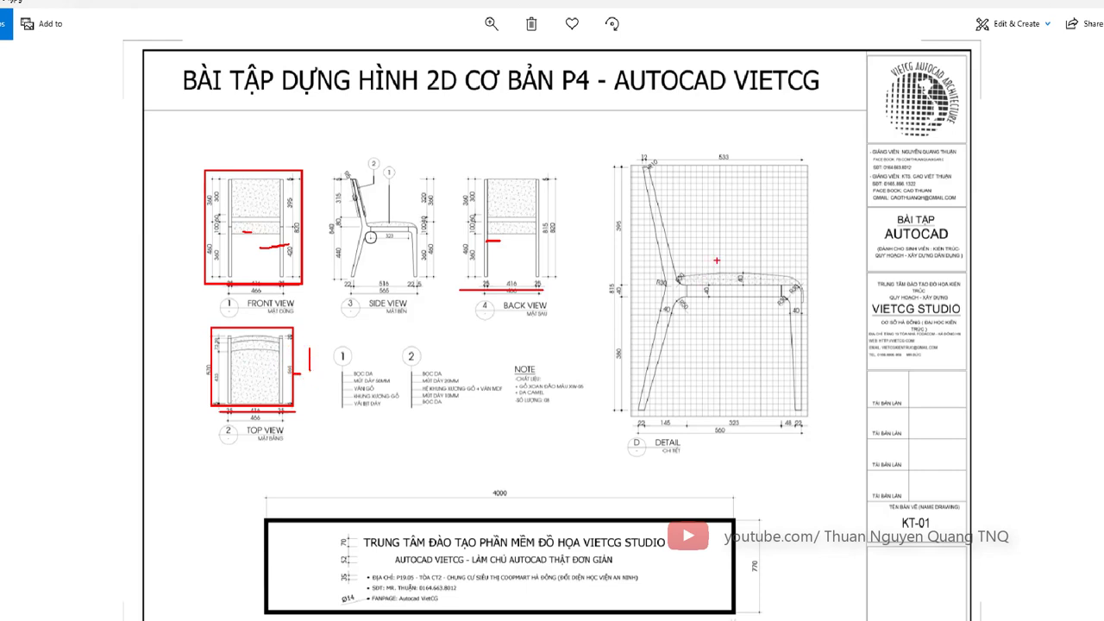
- Circle the detail chair, loop the back, front and top views, and number the front view first
mouse_move(713, 163)
left_mouse_down()
mouse_move(623, 296)
mouse_move(787, 314)
mouse_move(675, 187)
left_mouse_up()
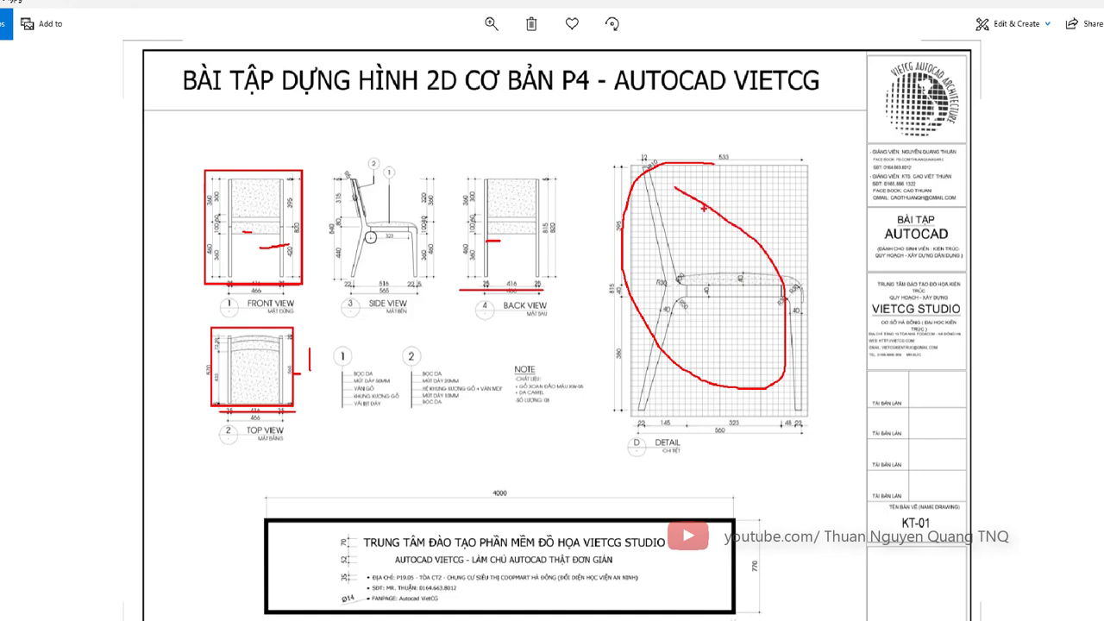
left_click_drag(740, 169, 762, 147)
mouse_move(522, 162)
left_mouse_down()
mouse_move(475, 226)
mouse_move(535, 207)
left_mouse_up()
left_click_drag(234, 161, 244, 242)
mouse_move(241, 303)
left_mouse_down()
mouse_move(204, 343)
mouse_move(259, 343)
left_mouse_up()
left_click_drag(274, 163, 318, 165)
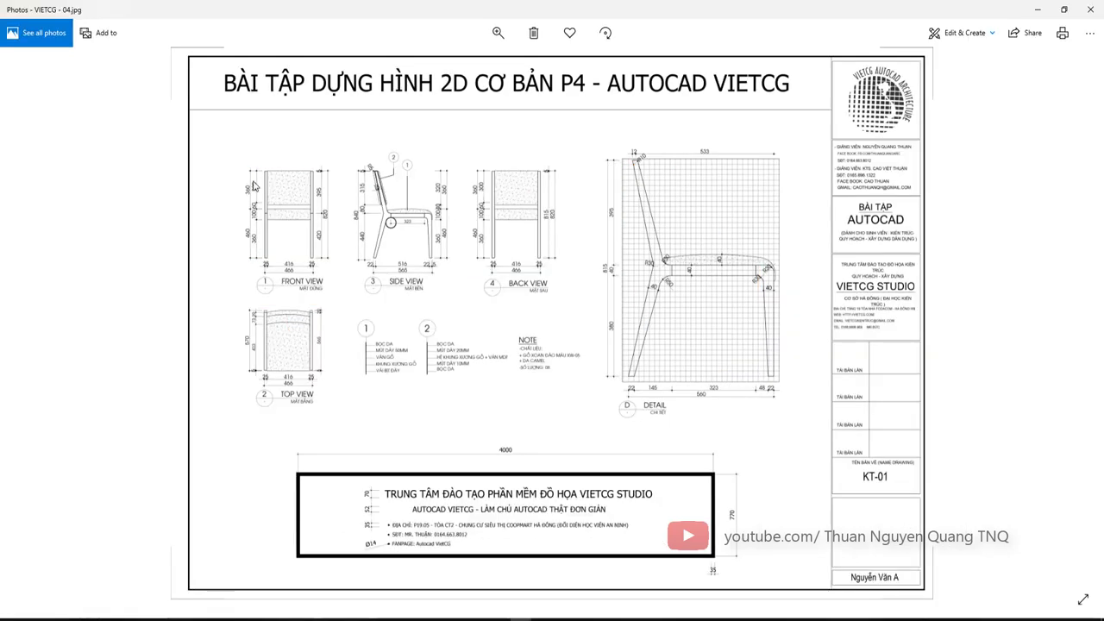
scroll(254, 186, "up", 1)
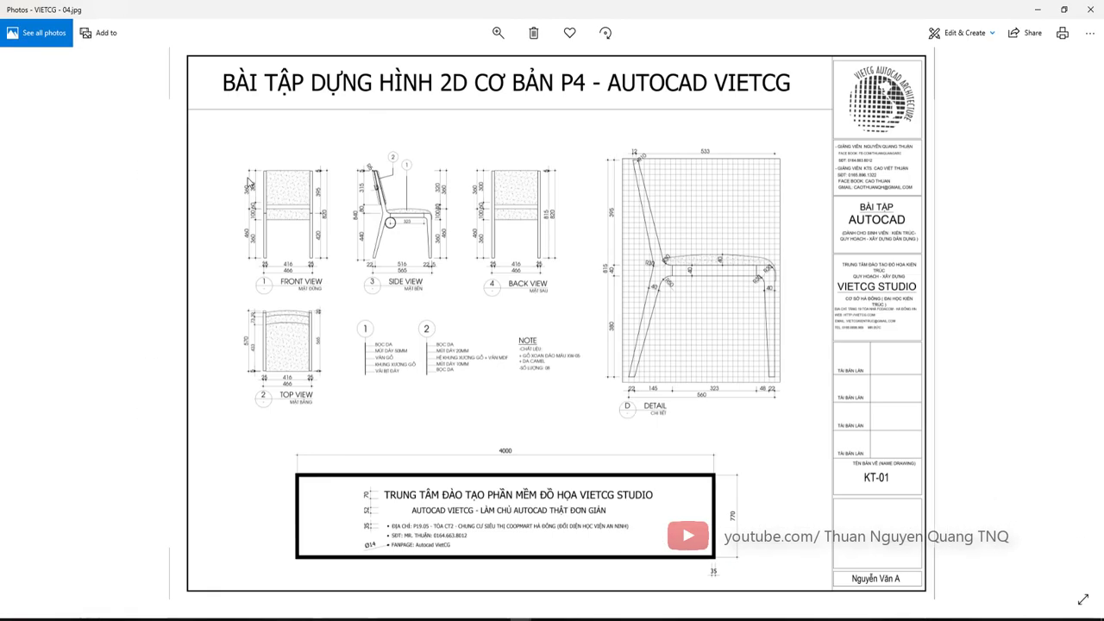
scroll(250, 189, "up", 2)
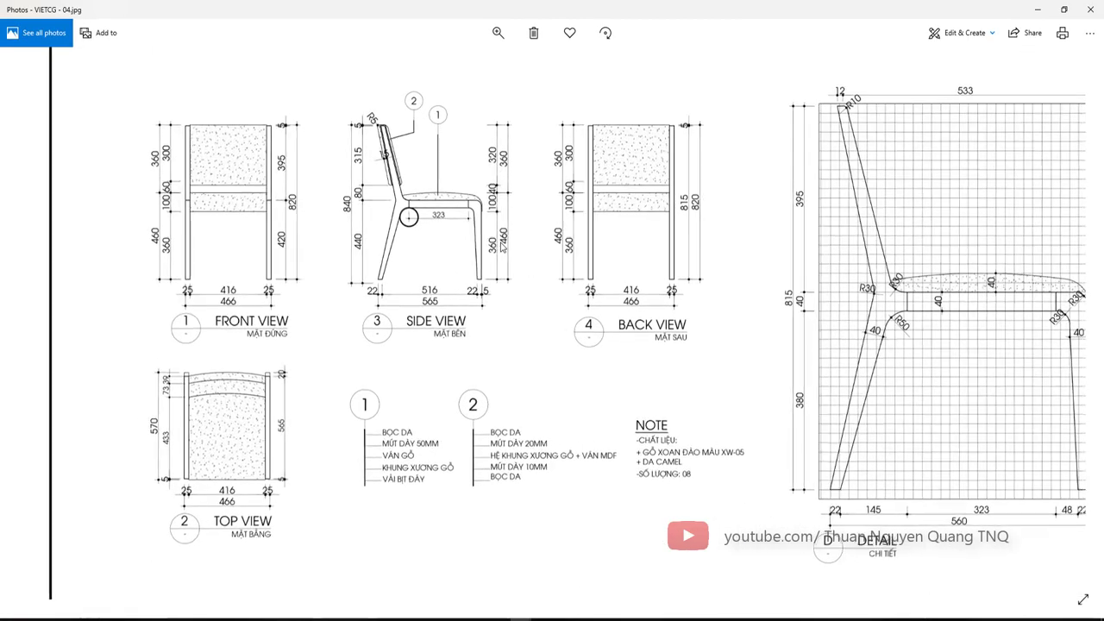
scroll(495, 244, "down", 3)
scroll(187, 184, "up", 2)
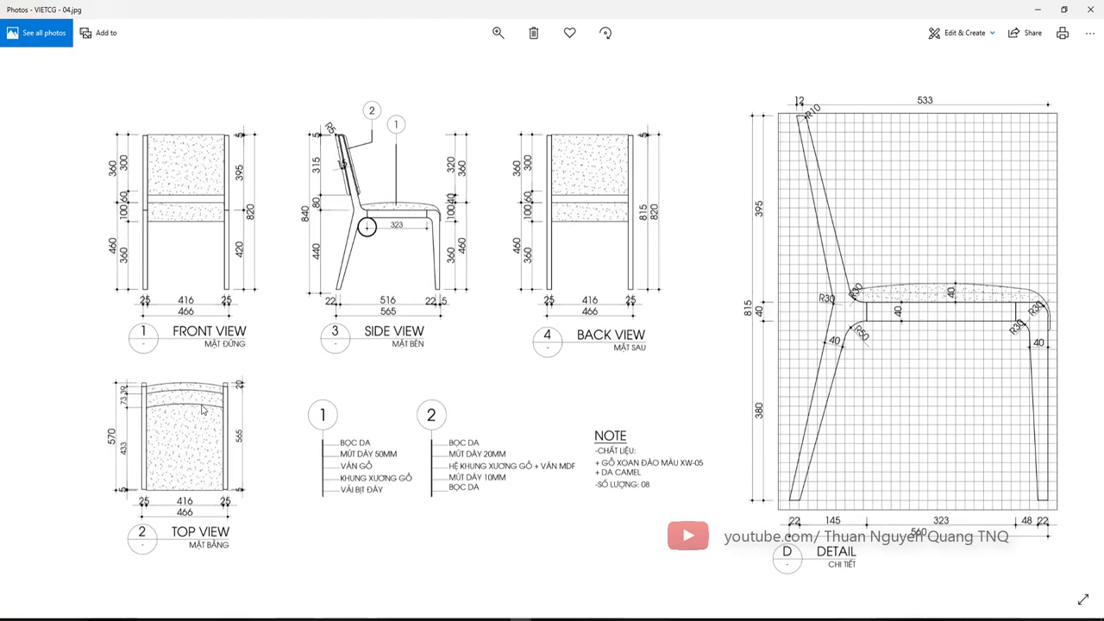
scroll(183, 429, "up", 1)
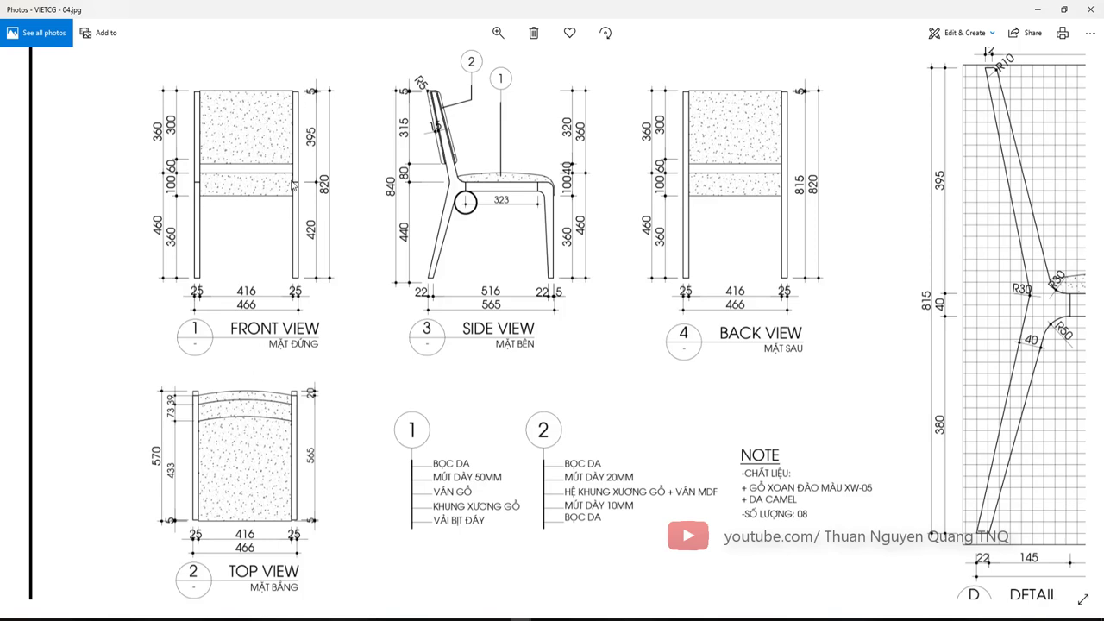
scroll(263, 214, "down", 1)
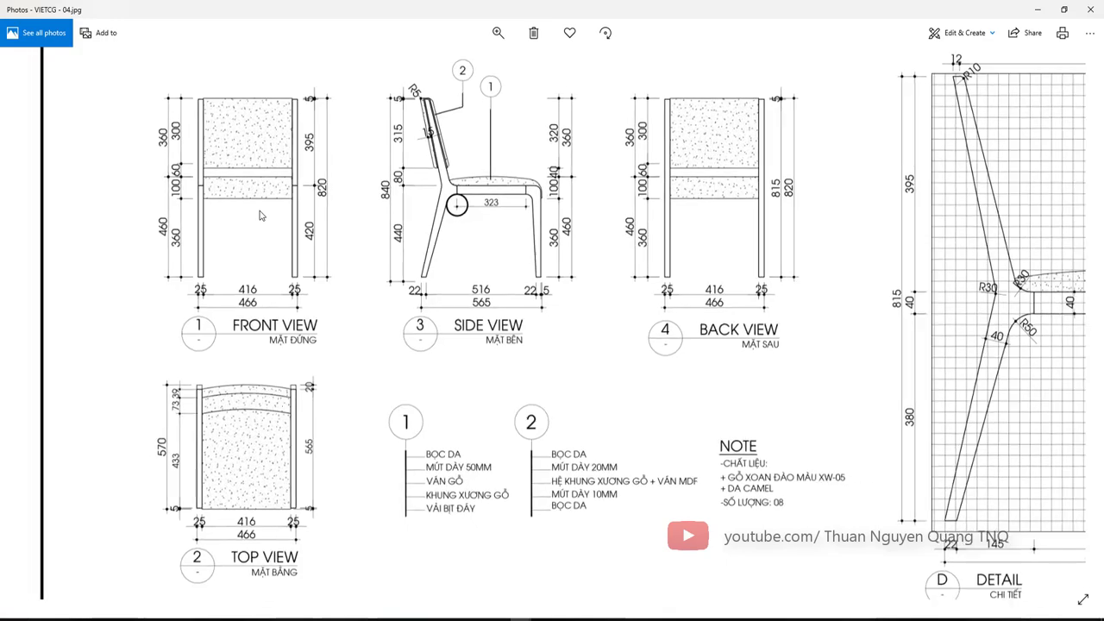
scroll(257, 197, "down", 1)
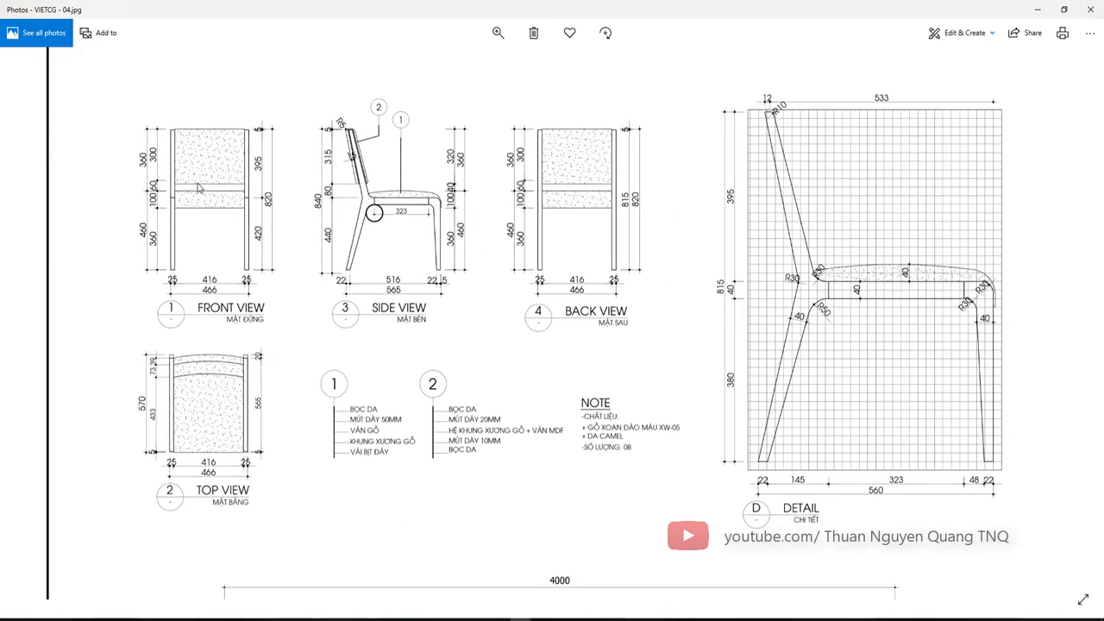
scroll(360, 388, "down", 2)
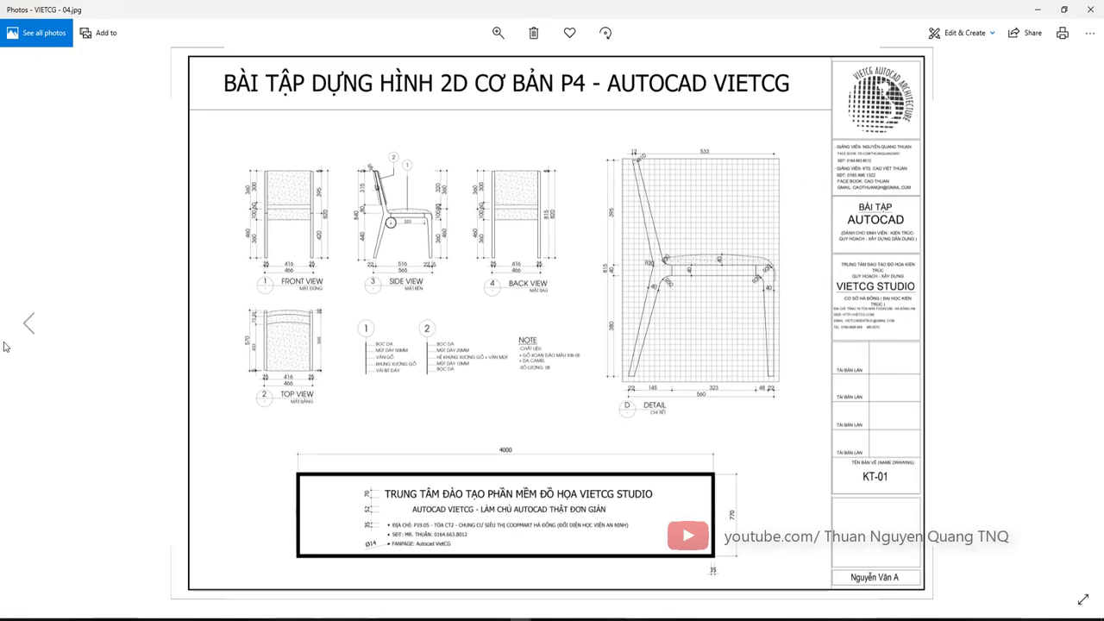
- Flip back to the P1 sheet, return to the P4 chair sheet, and zoom in
left_click(29, 326)
left_click(28, 326)
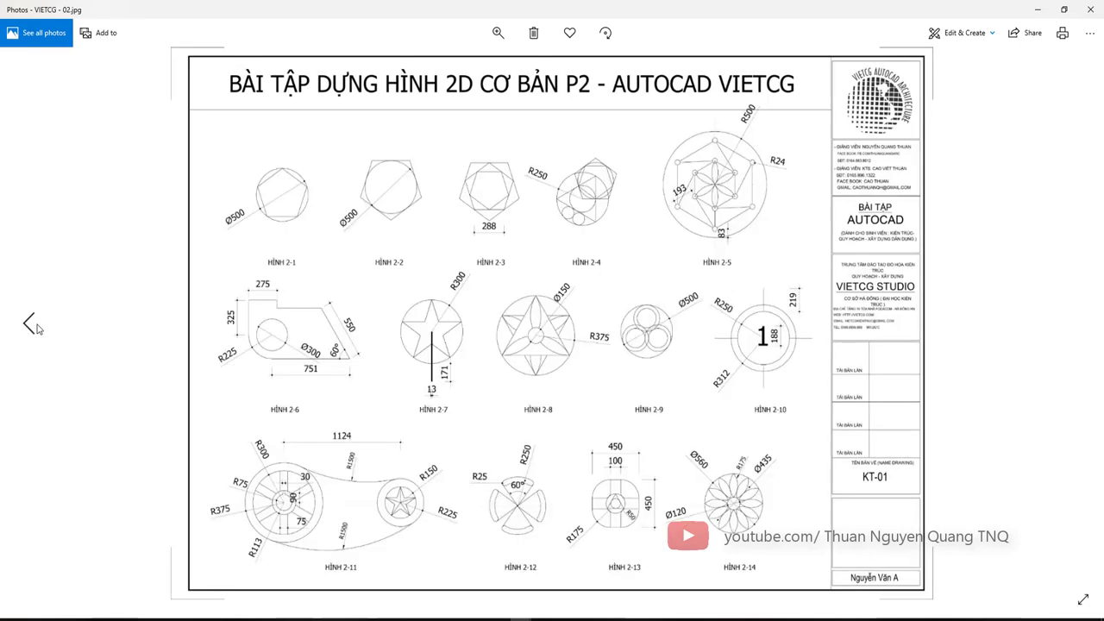
left_click(29, 325)
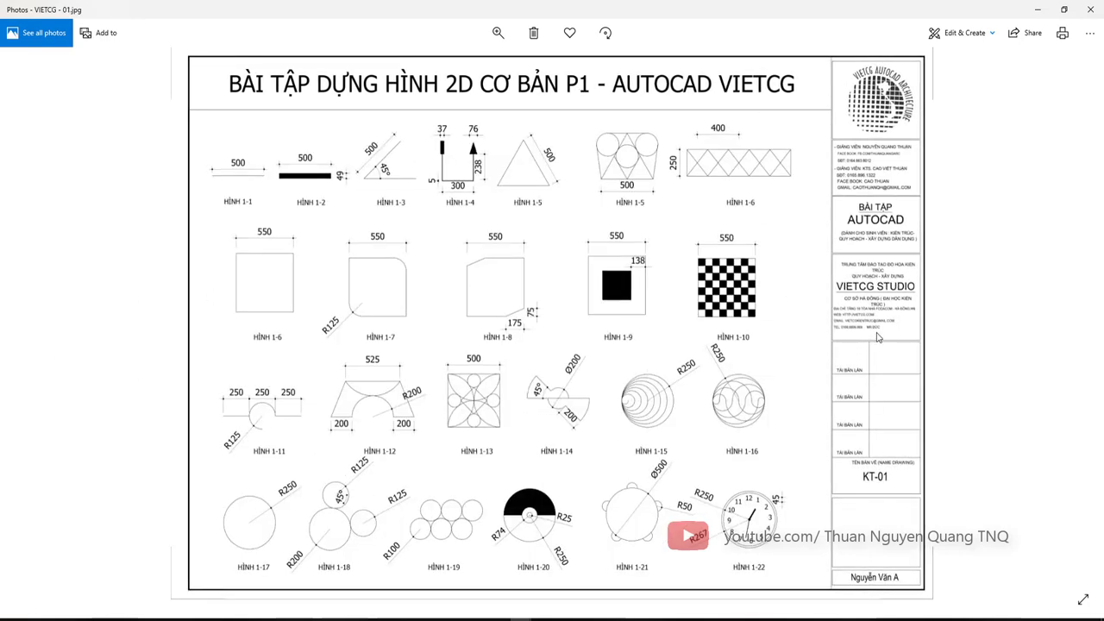
left_click(1079, 321)
left_click(1078, 321)
left_click(1078, 321)
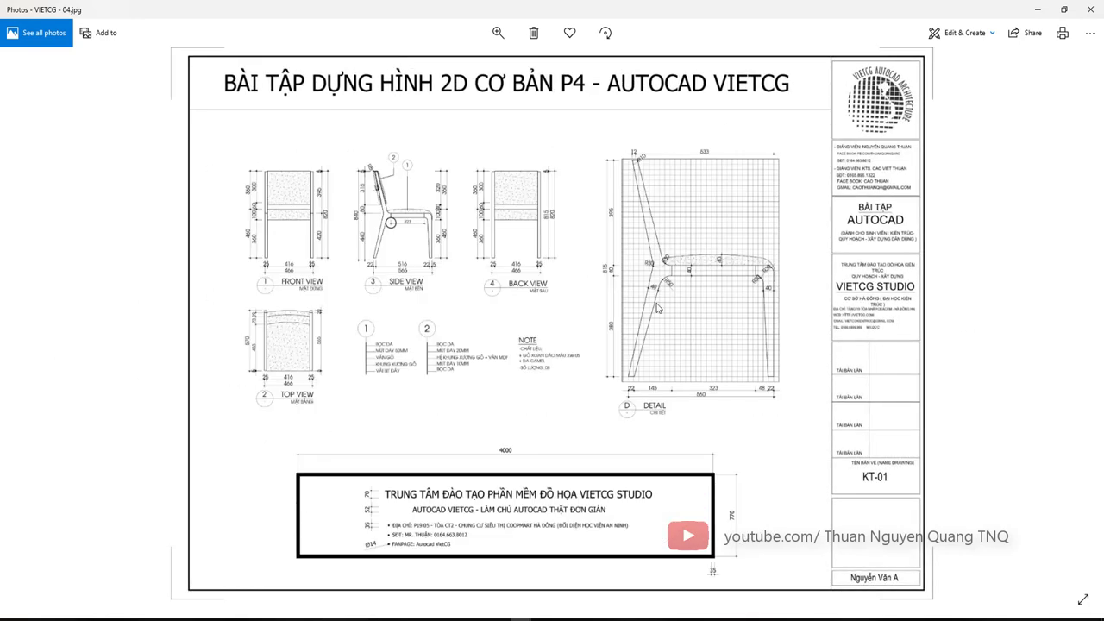
scroll(297, 198, "up", 2)
scroll(259, 181, "up", 2)
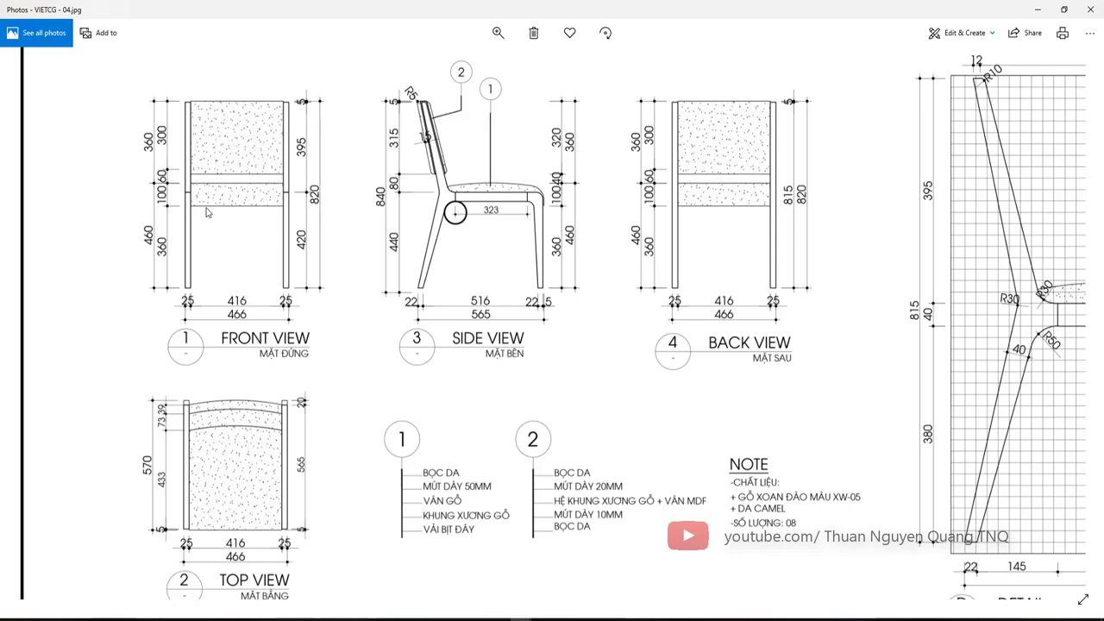
scroll(722, 234, "down", 3)
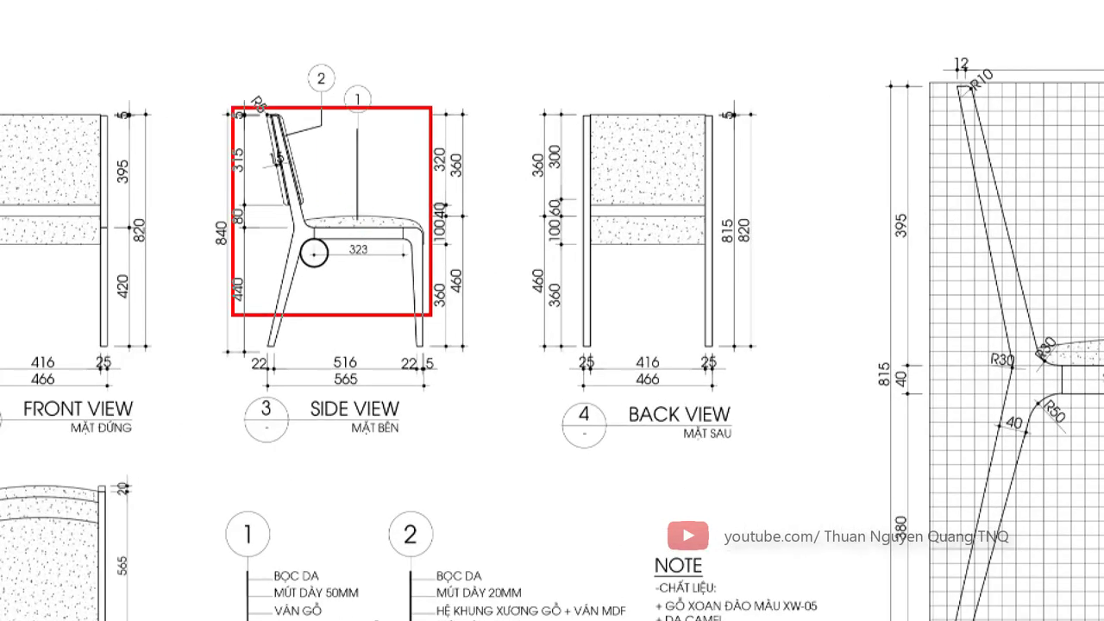
- Tick the side view and detail backrest, then bring up AutoCAD with the empty Drawing1
left_click_drag(959, 269, 1011, 263)
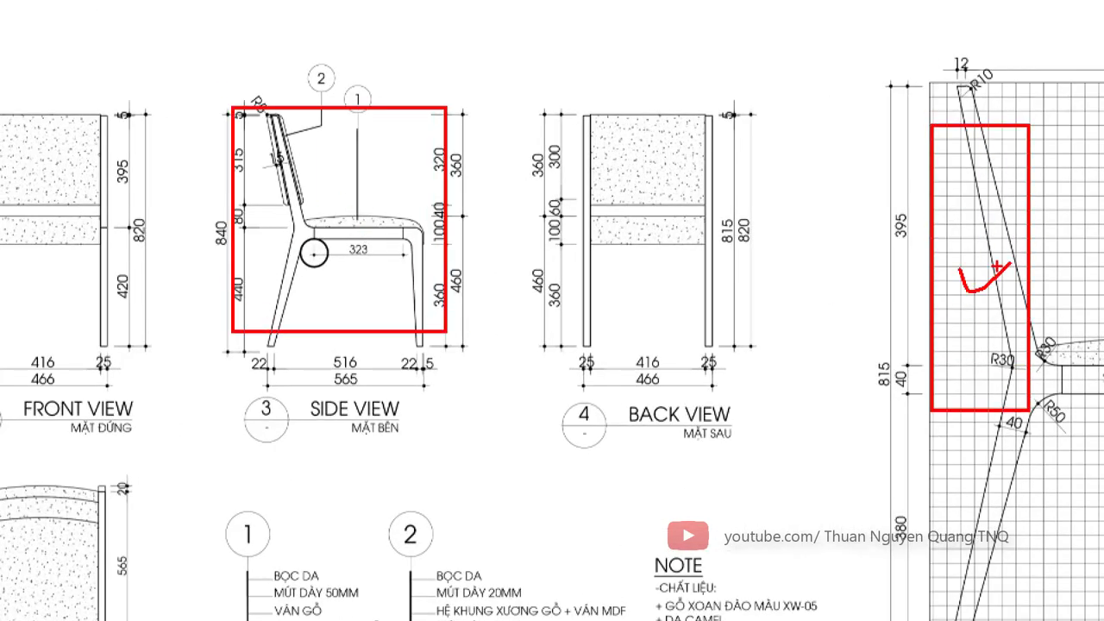
left_click_drag(394, 180, 437, 178)
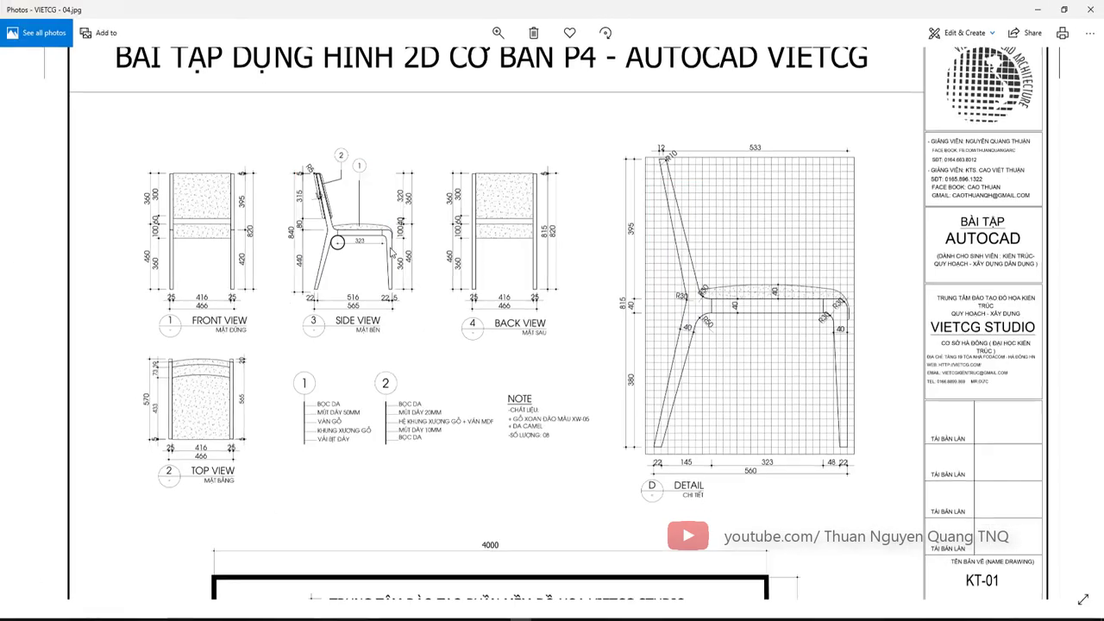
scroll(199, 228, "up", 2)
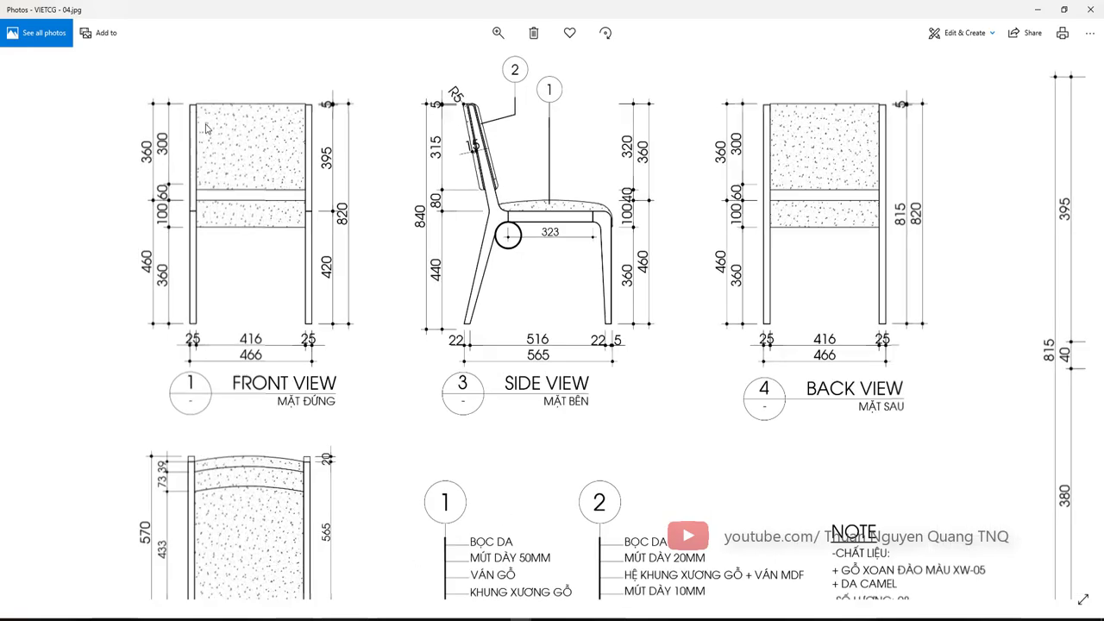
scroll(209, 130, "up", 1)
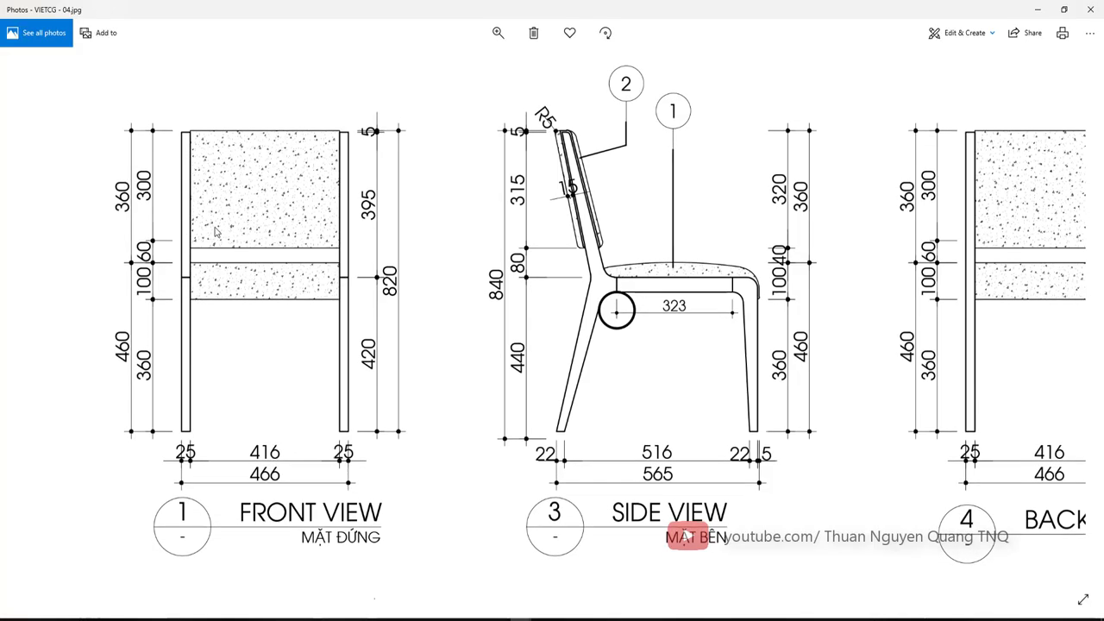
left_click(415, 617)
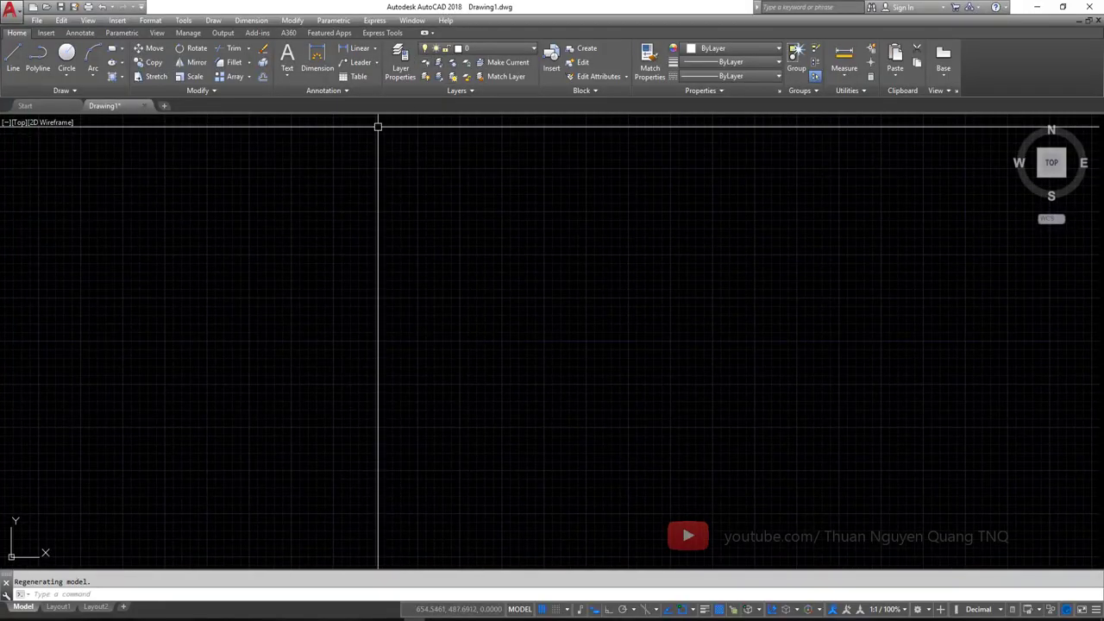
middle_click_drag(348, 180, 322, 235)
scroll(322, 235, "down", 3)
scroll(337, 258, "up", 3)
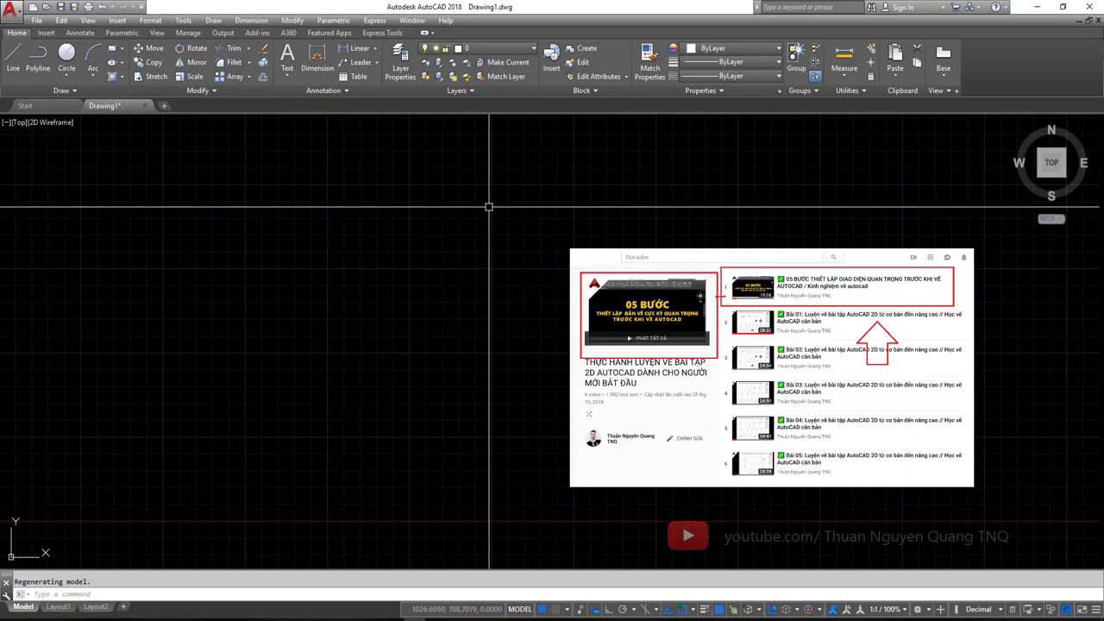
scroll(419, 326, "down", 3)
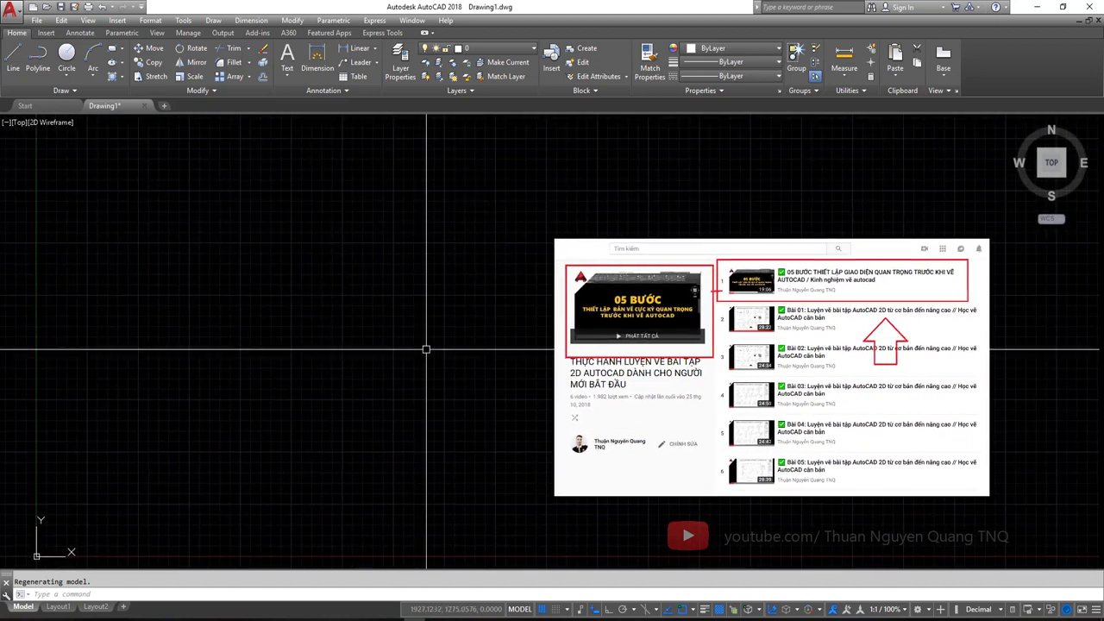
middle_click_drag(427, 333, 442, 330)
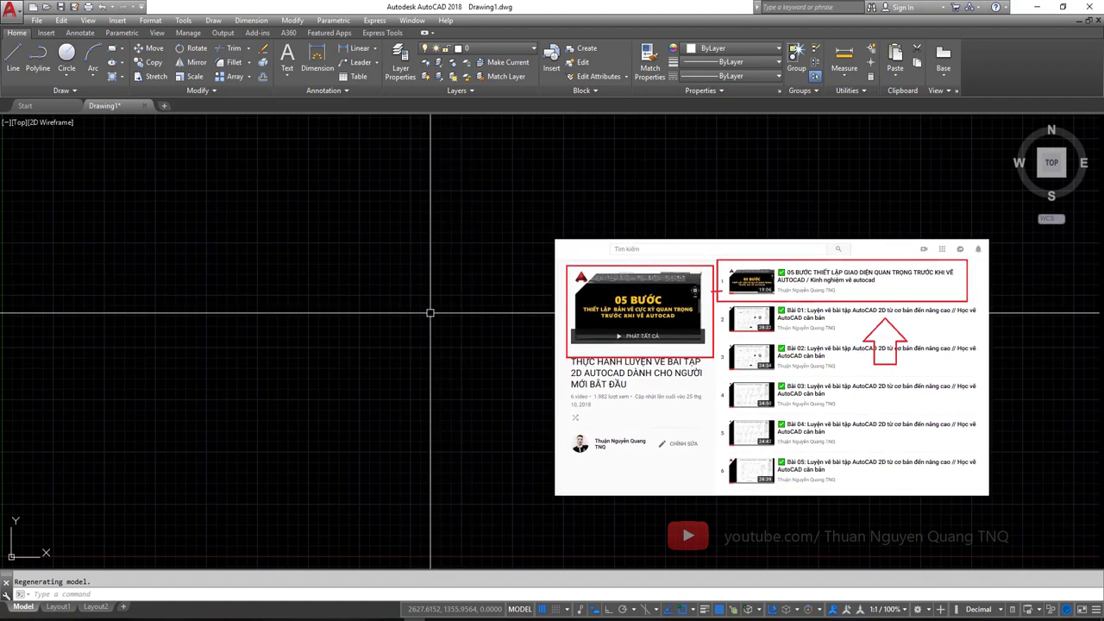
- Turn off the grid with F7 and confirm the UCS settings dialog
key("F7")
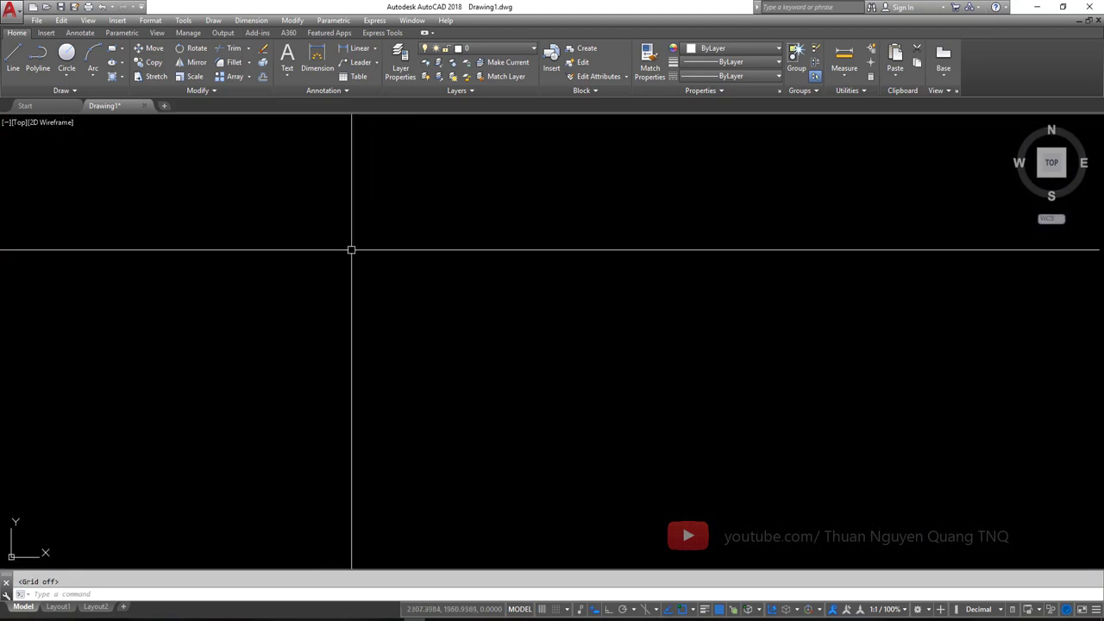
type("uc")
key("Return")
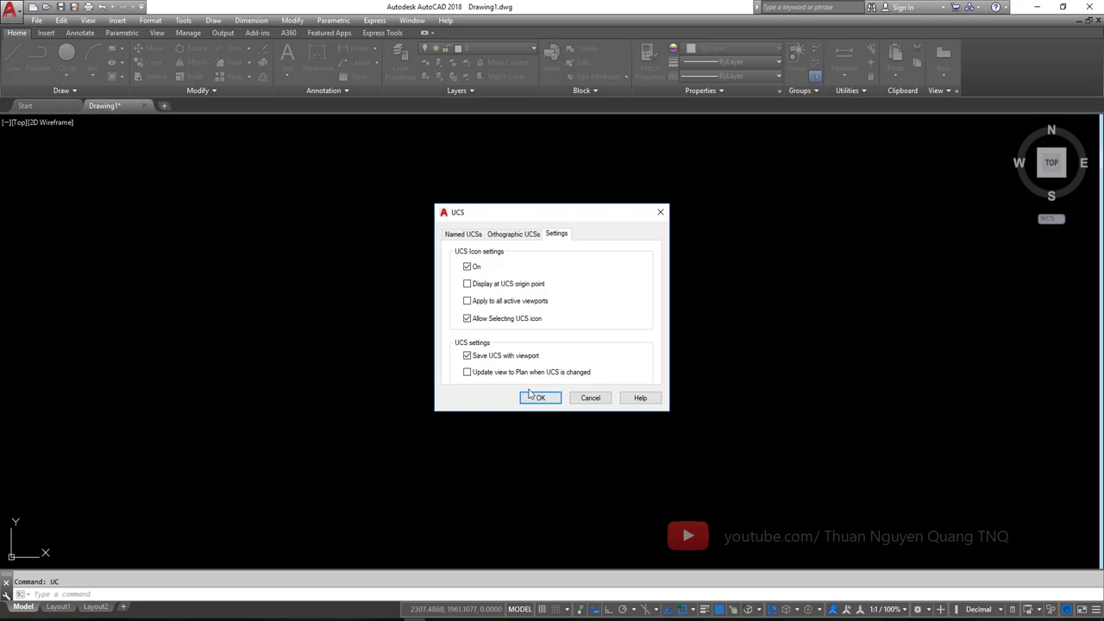
left_click(537, 397)
- Set the drawing's length precision to 0 in the UNITS dialog
type("un")
key("Return")
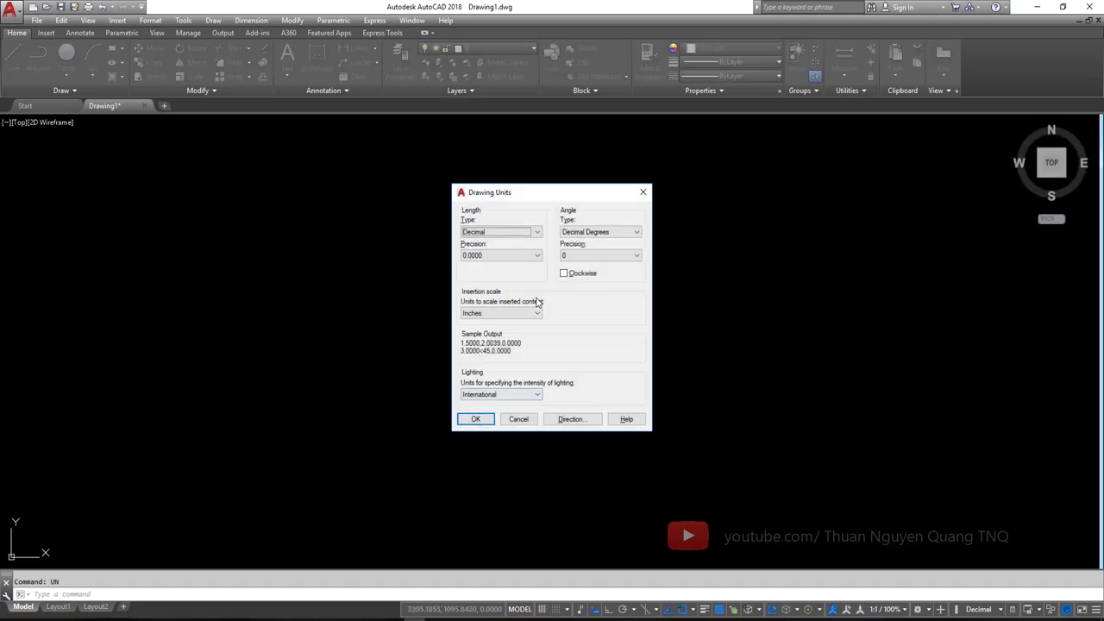
left_click(501, 255)
left_click(496, 271)
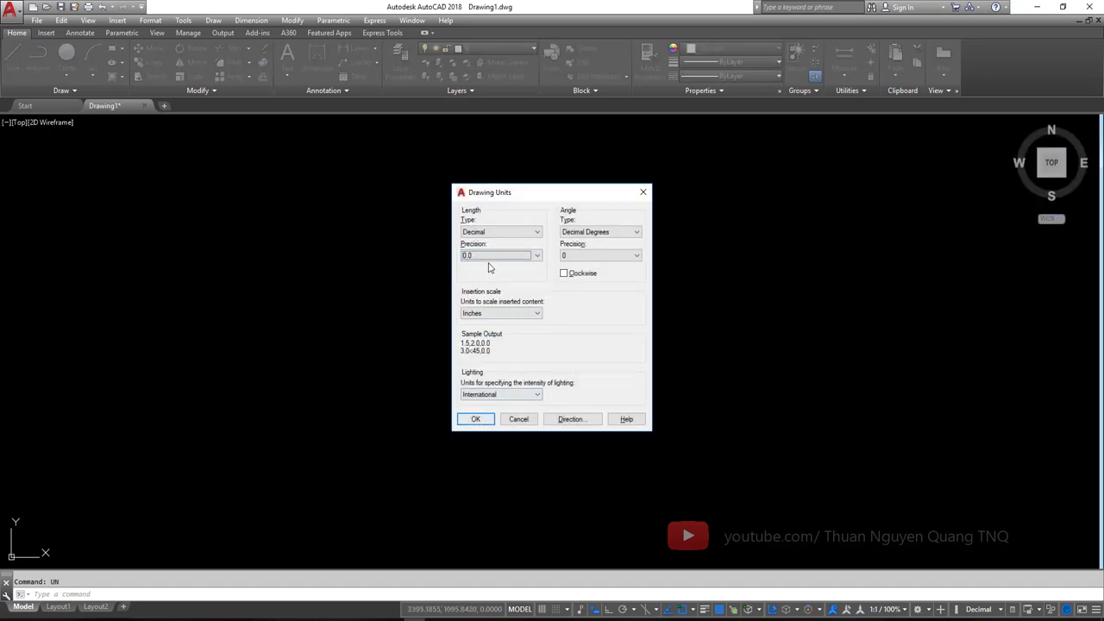
left_click(501, 256)
left_click(496, 266)
left_click(476, 418)
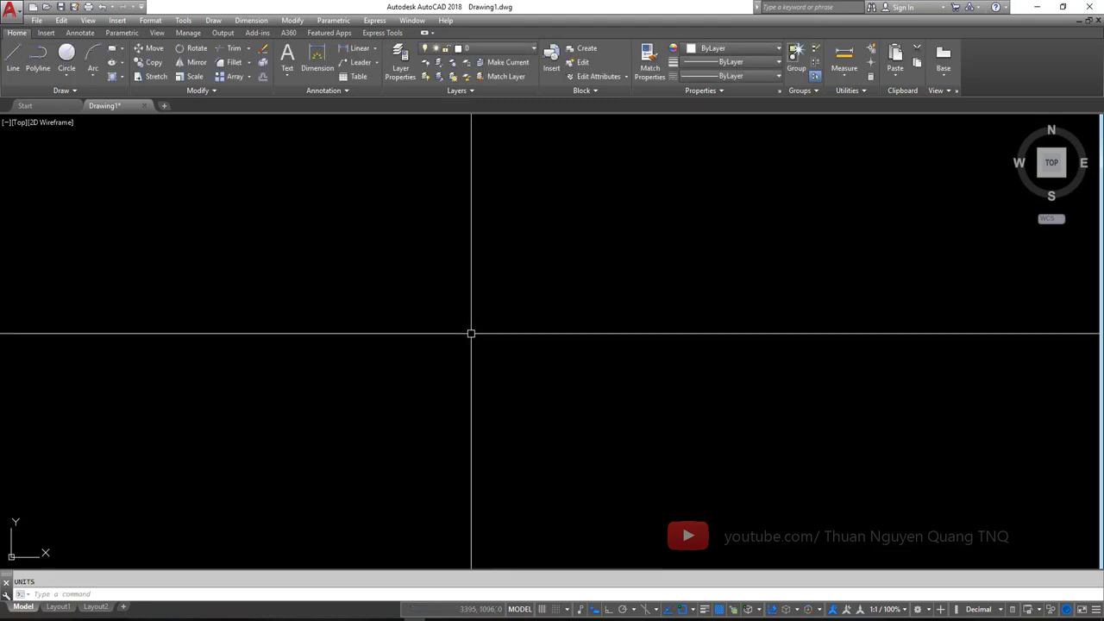
- Enable object snap with every snap mode checked via OSNAP
type("os")
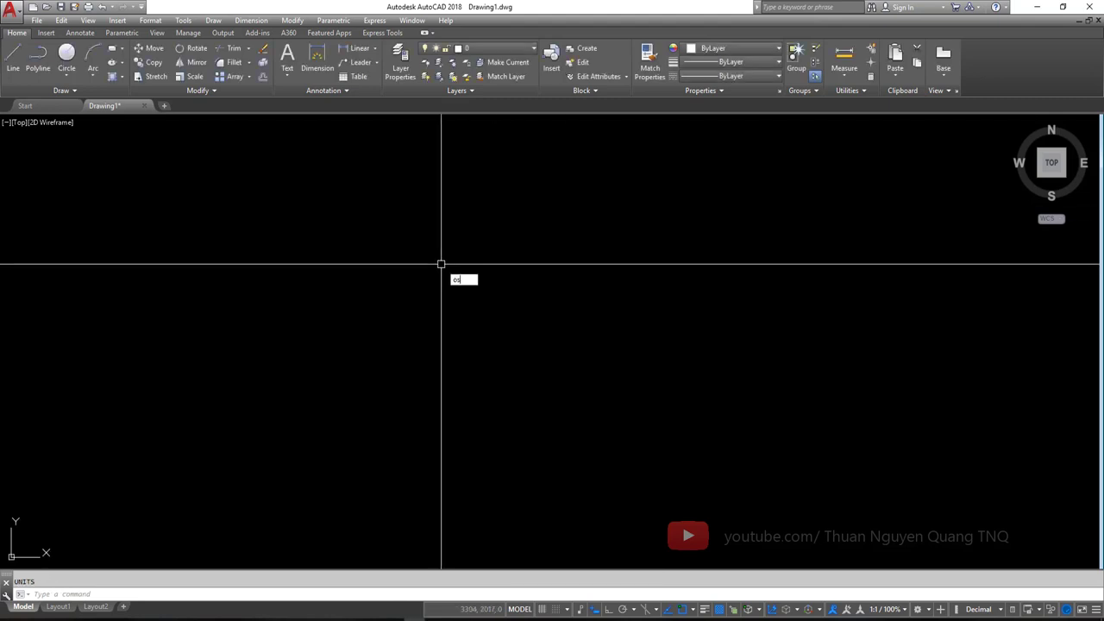
key("Return")
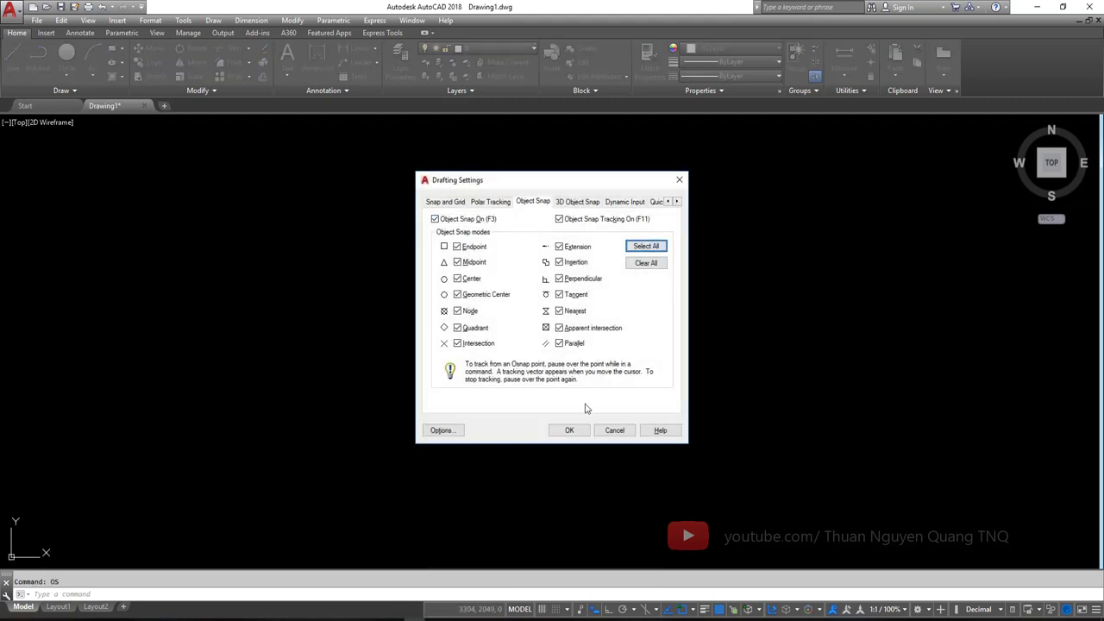
left_click(571, 431)
left_click(983, 620)
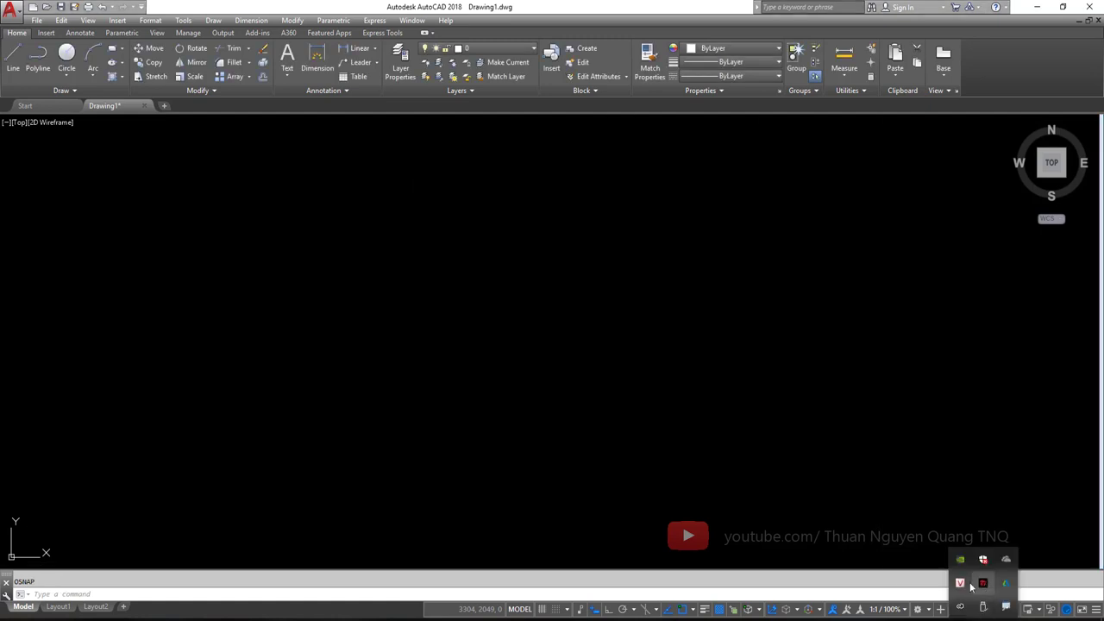
left_click(963, 585)
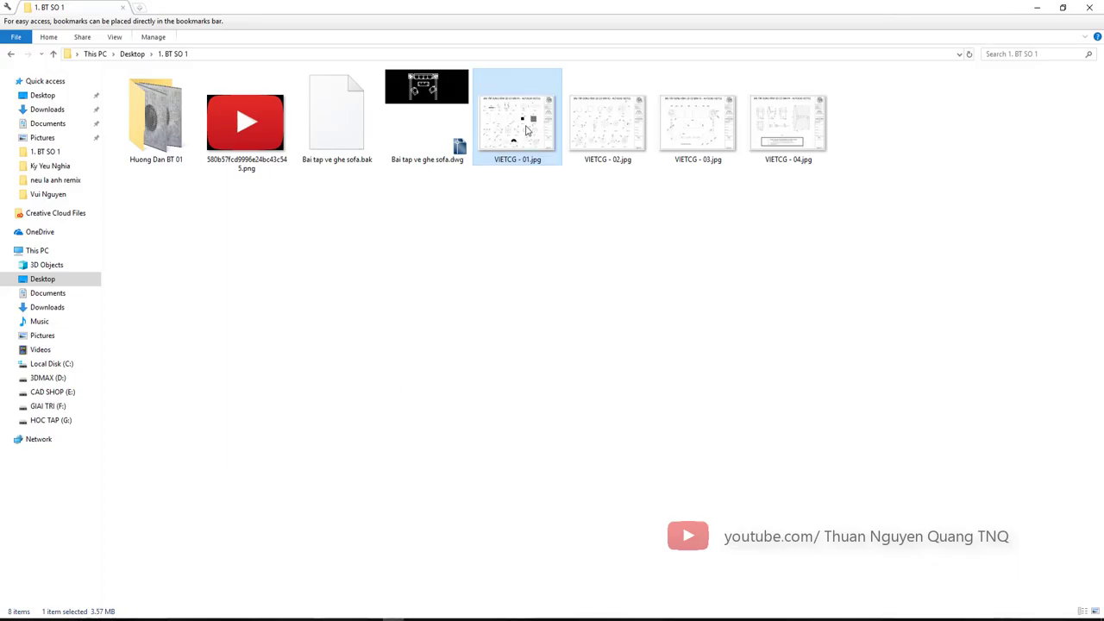
- Open VIETCG - 04.jpg, close the duplicate Photos windows, and reopen it in one viewer
double_click(776, 123)
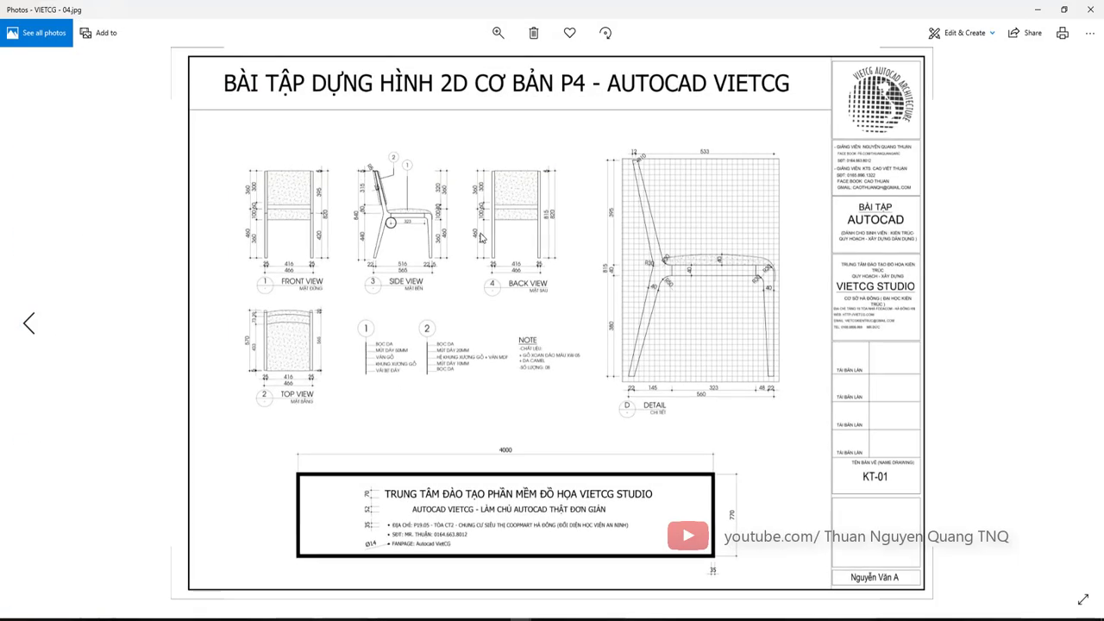
key("alt+Tab")
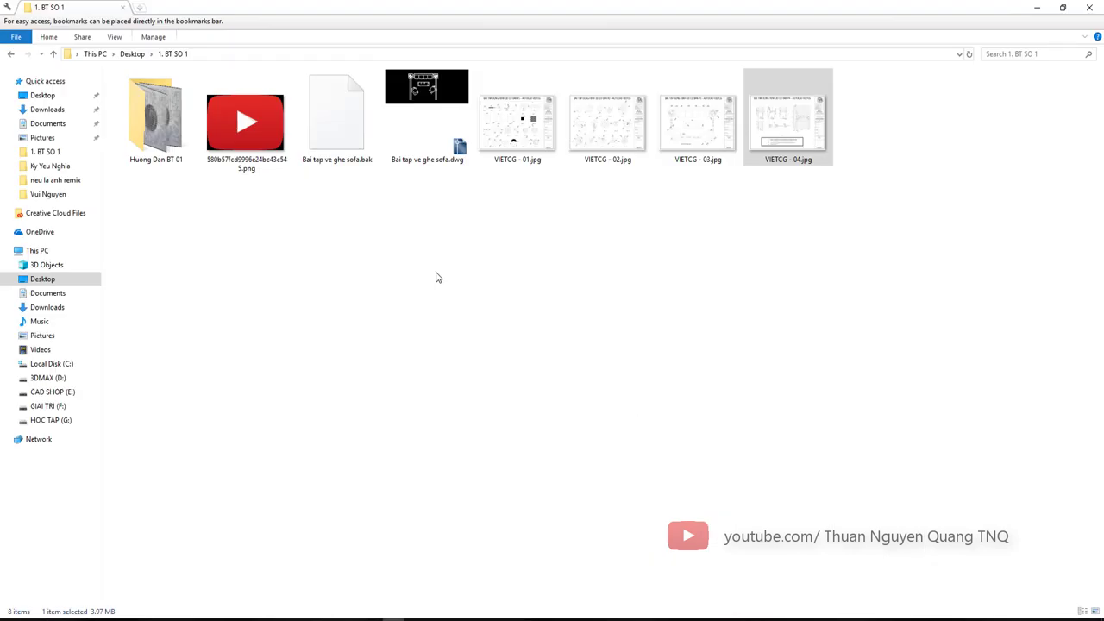
key("alt+Tab")
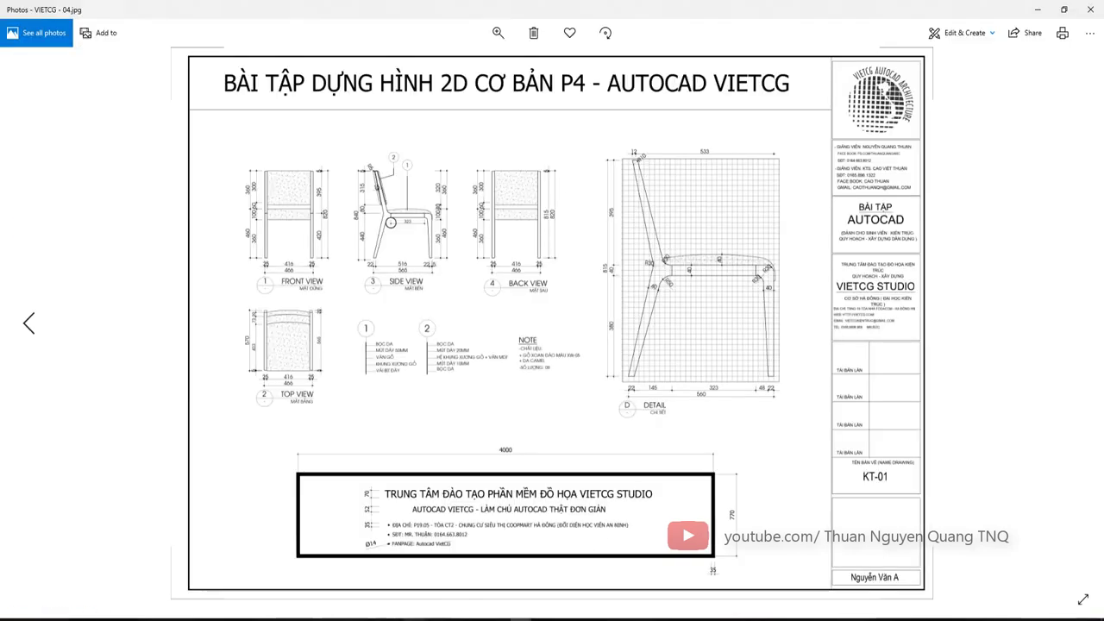
key("alt+Tab")
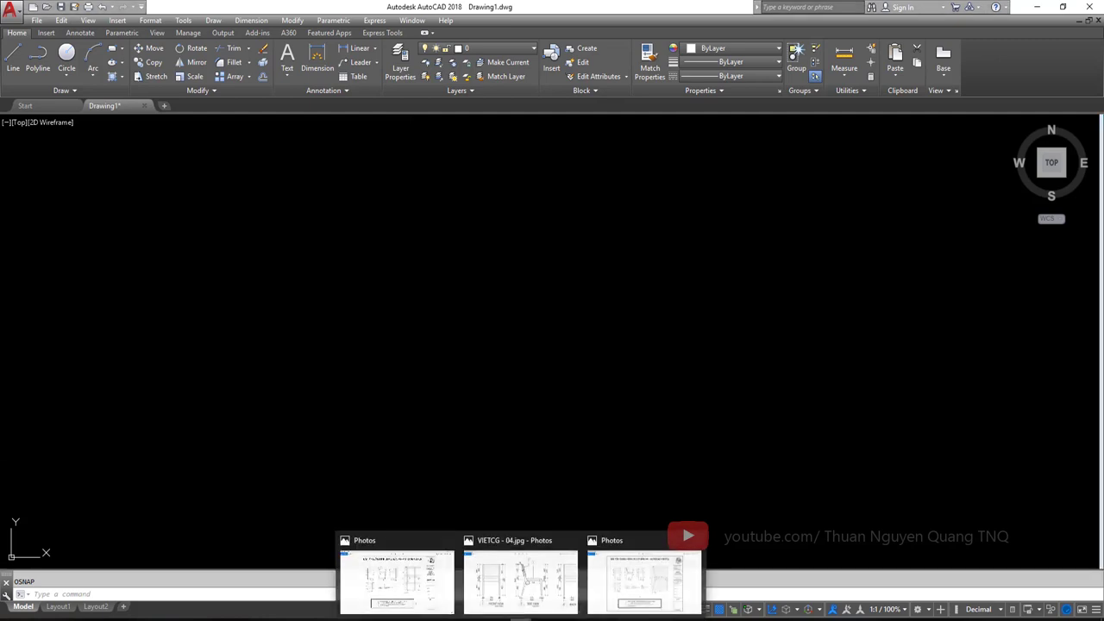
left_click(573, 540)
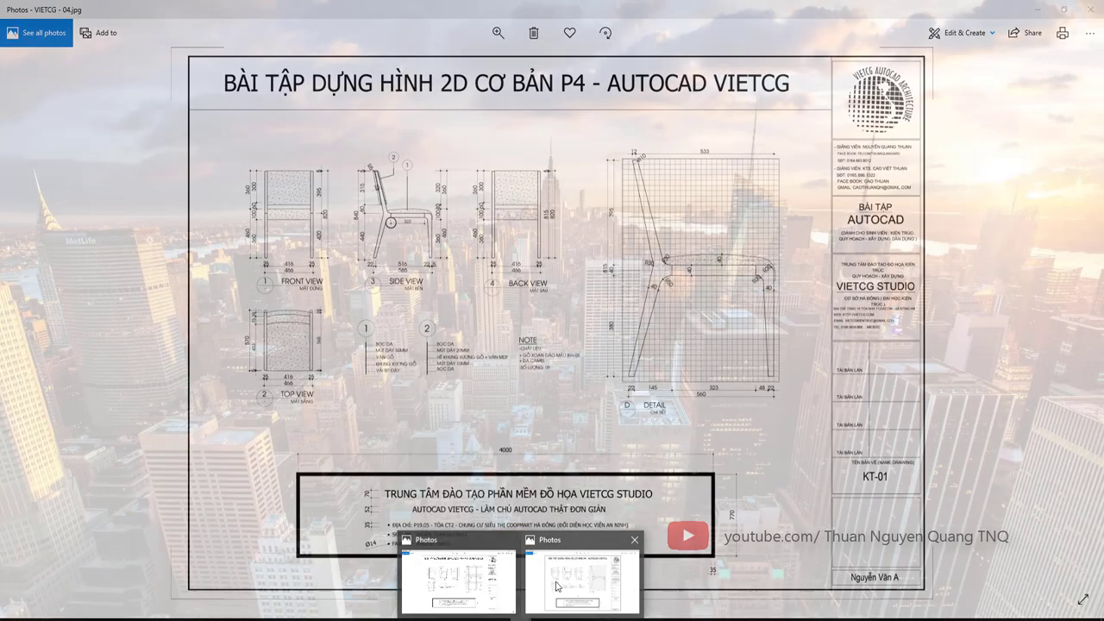
mouse_move(644, 578)
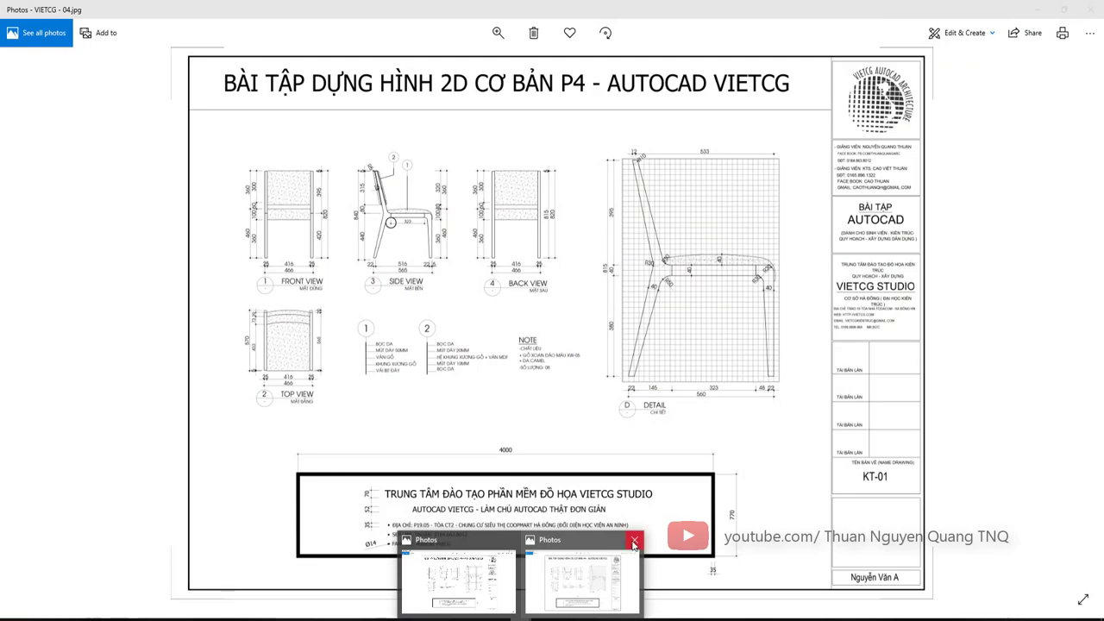
left_click(634, 540)
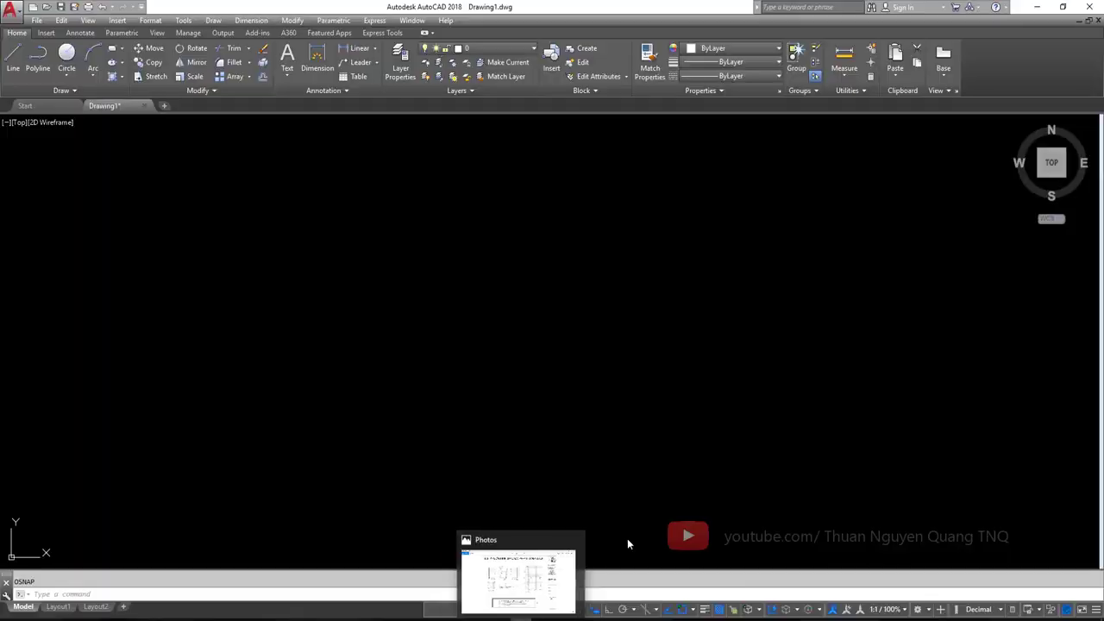
left_click(398, 611)
double_click(784, 153)
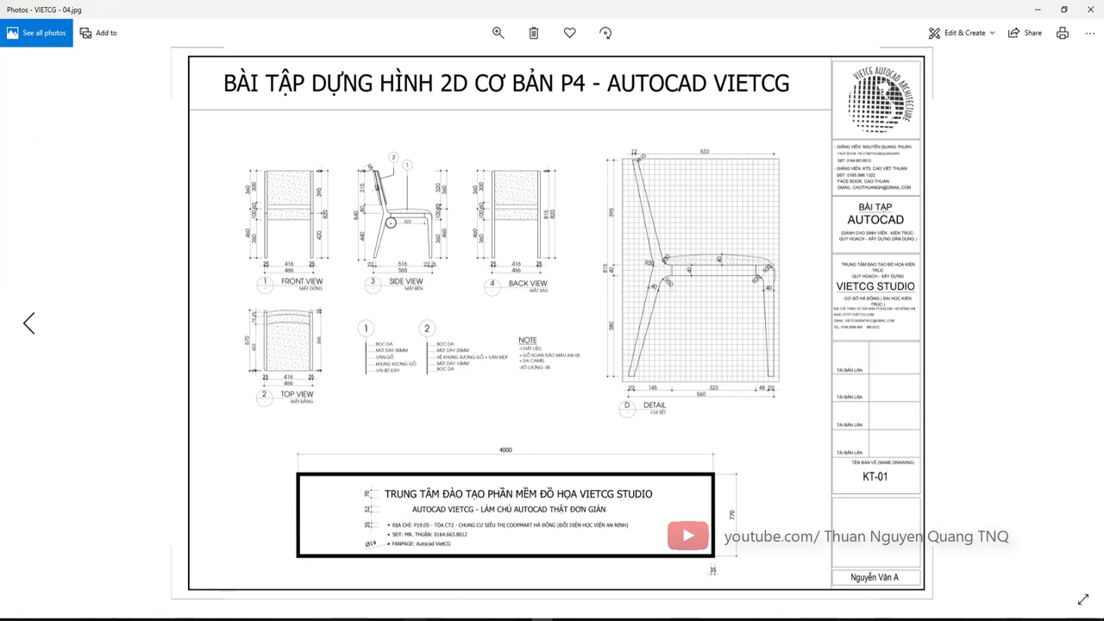
- Switch between AutoCAD and Photos and zoom the sheet into the chair's front view
left_click(1090, 9)
key("alt+Tab")
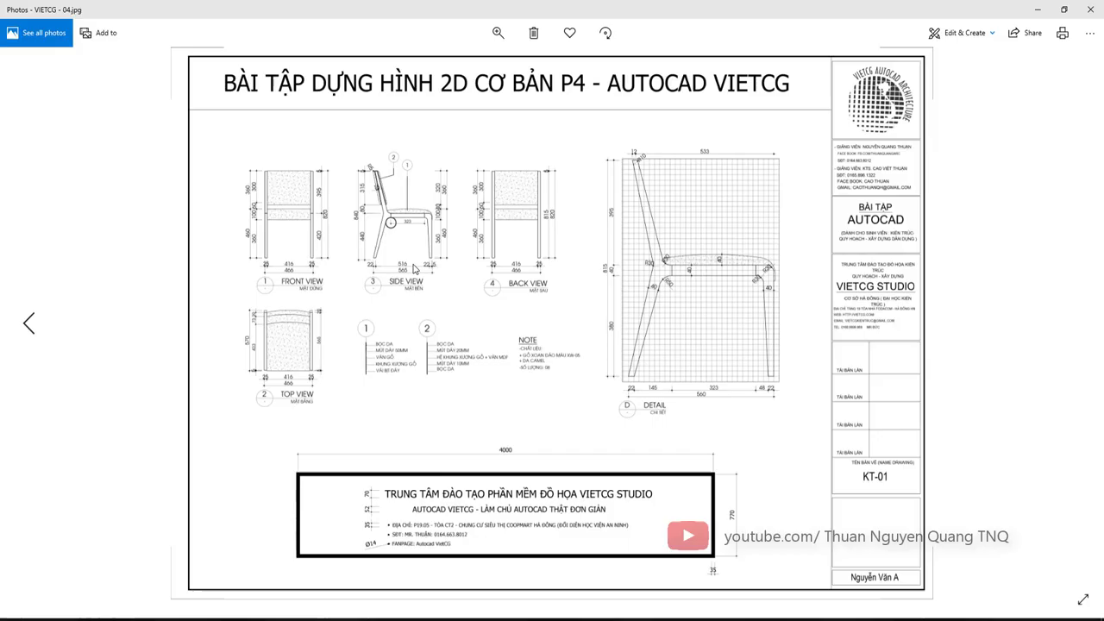
key("alt+Tab")
key("alt+Tab")
key("alt+Tab")
key("alt+Tab")
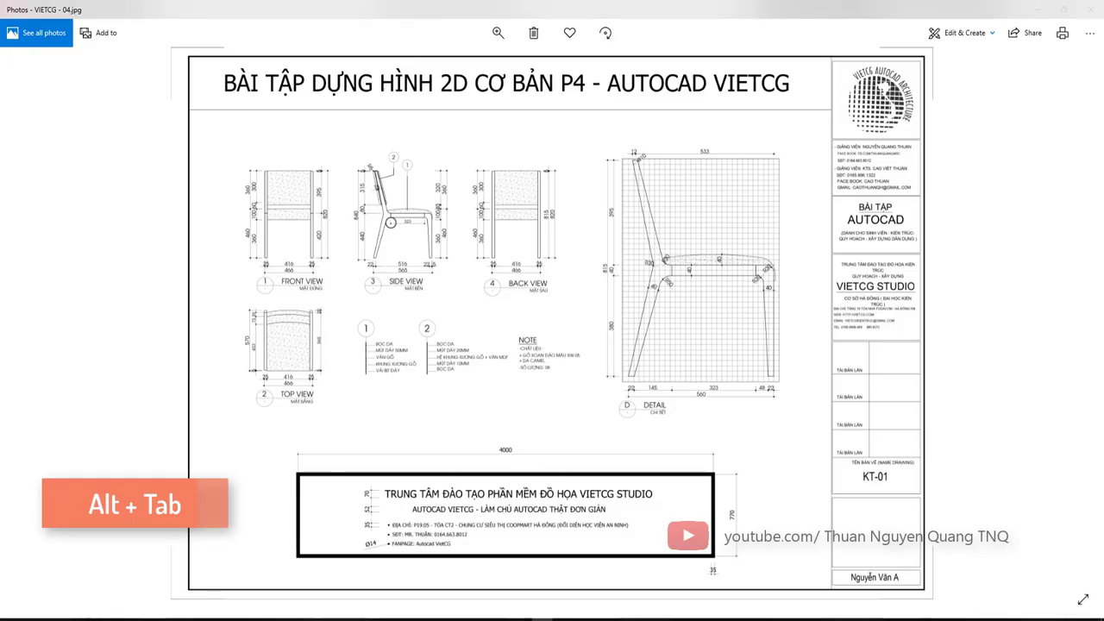
key("alt+Tab")
key("alt+Tab")
scroll(339, 262, "up", 3)
key("alt+Tab")
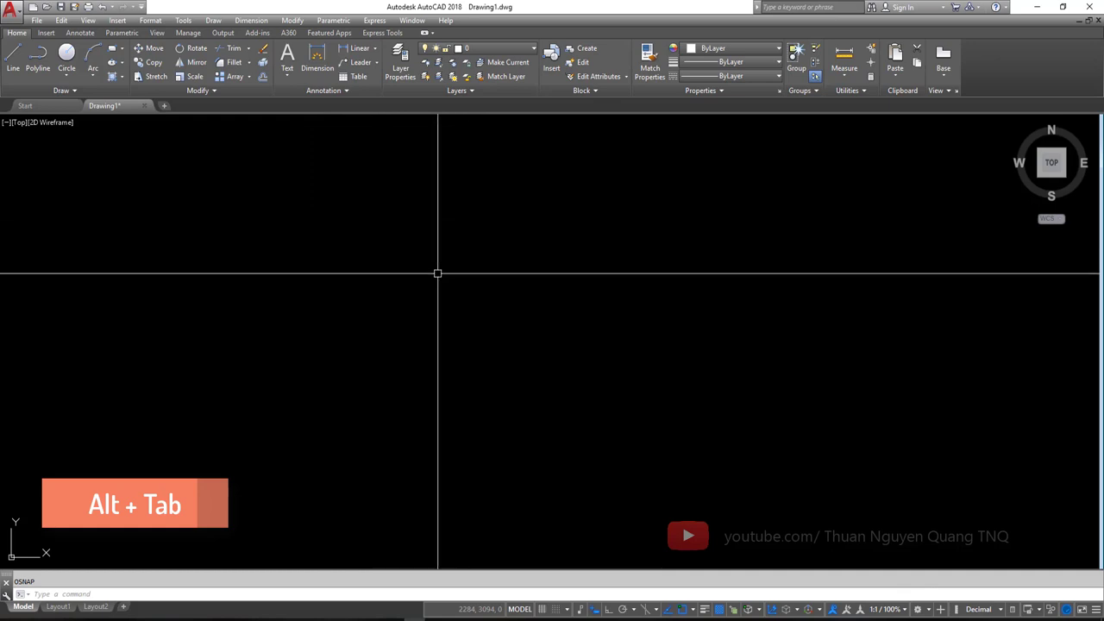
key("alt+Tab")
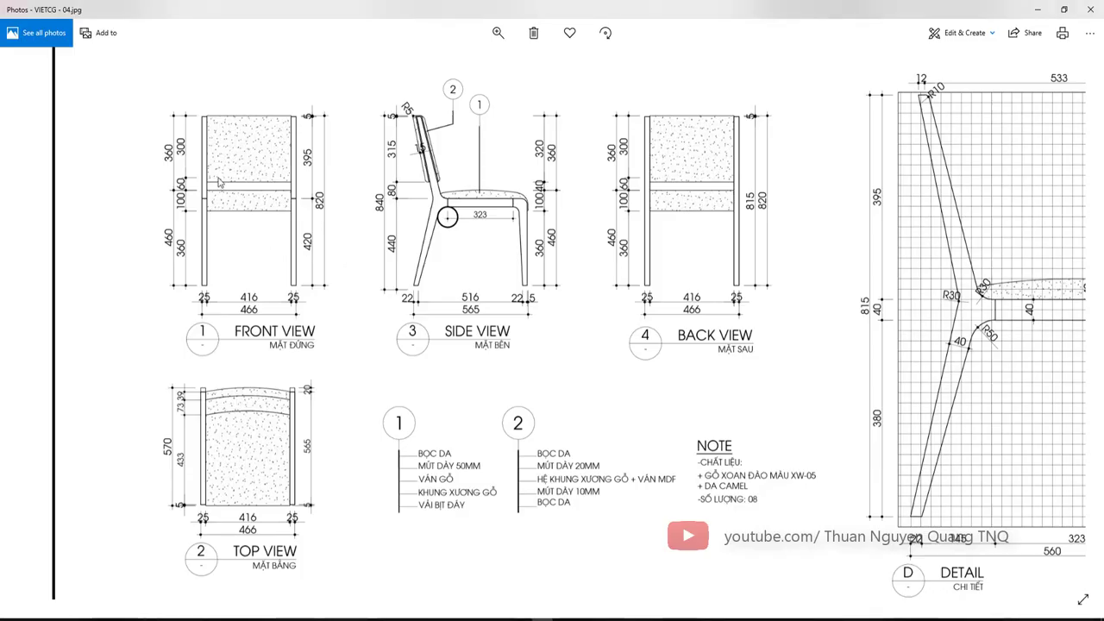
scroll(221, 179, "up", 2)
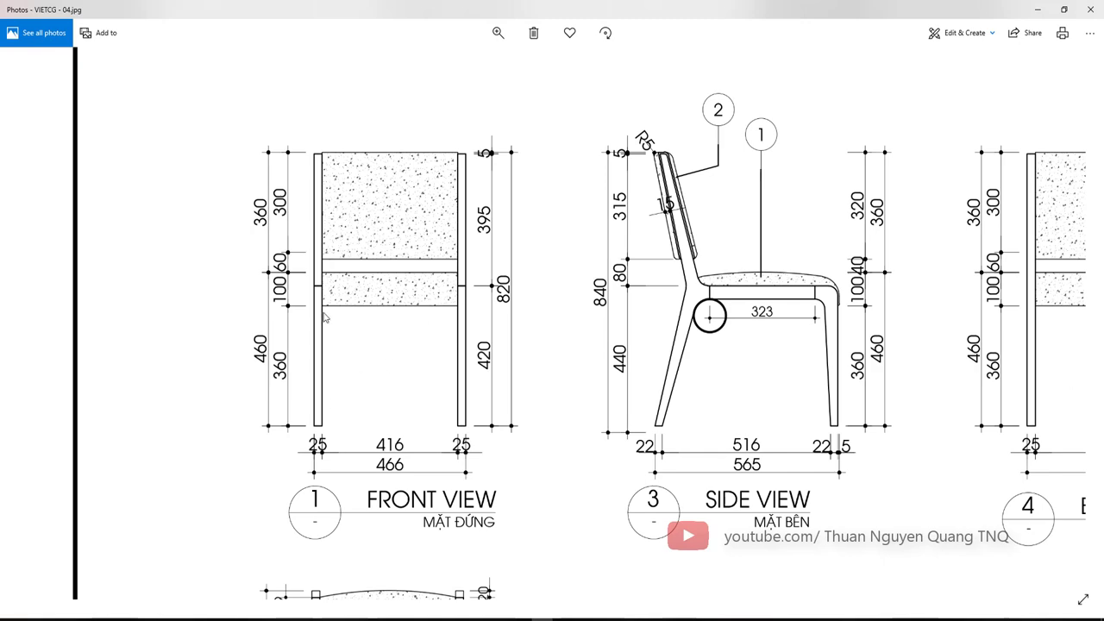
scroll(324, 318, "up", 1)
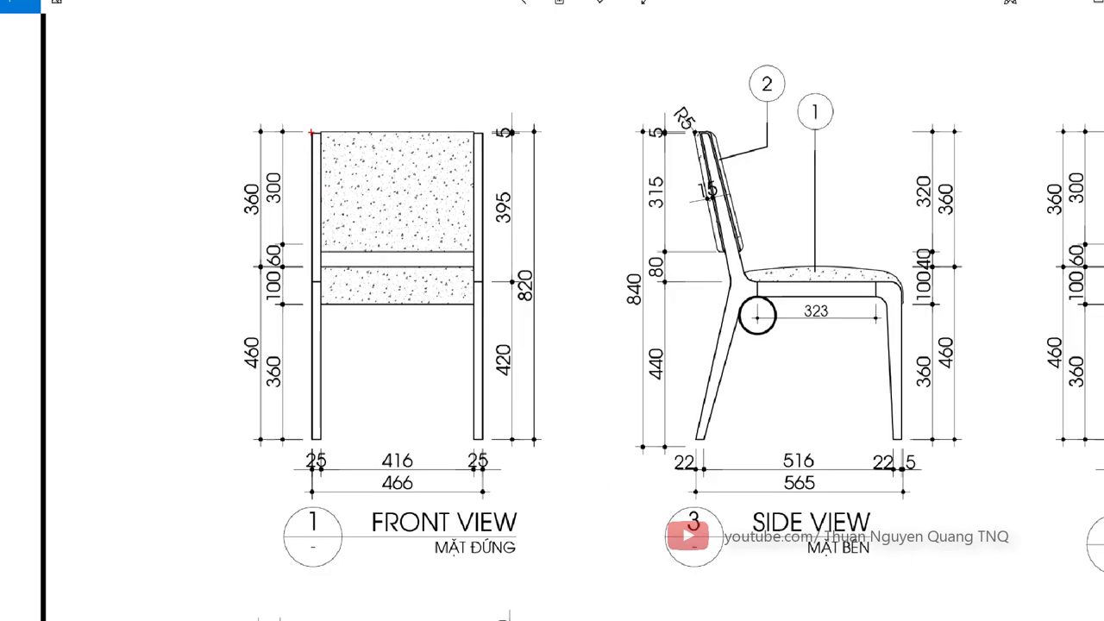
- Sketch red marks over the left and right front legs and the seat back's bottom edge
left_click_drag(311, 133, 321, 439)
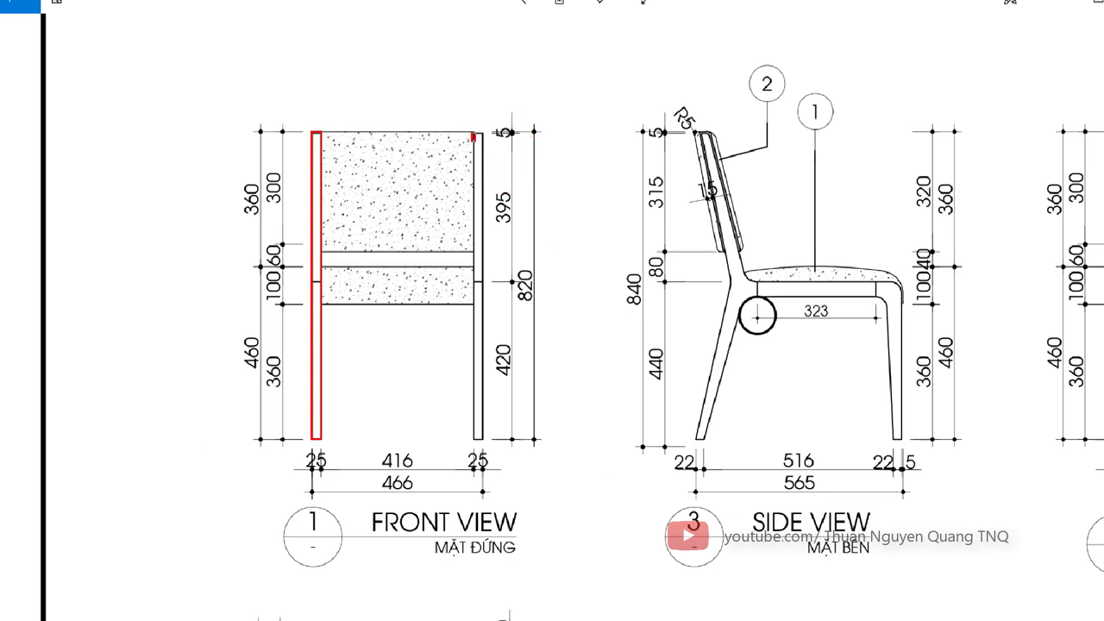
left_click_drag(472, 137, 482, 427)
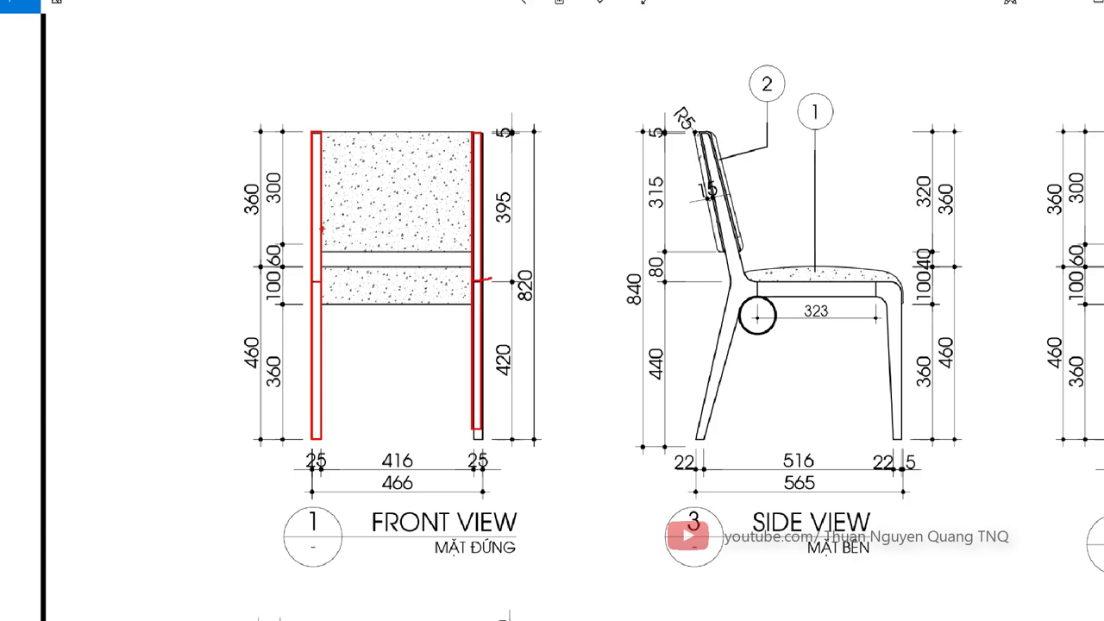
left_click_drag(331, 124, 438, 123)
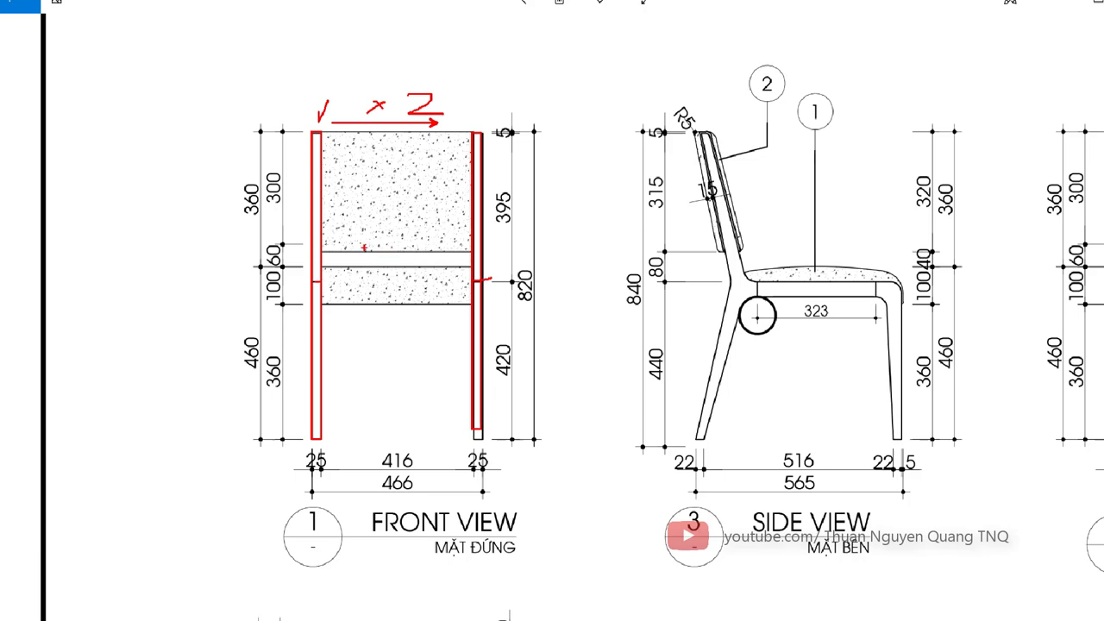
left_click_drag(349, 252, 407, 251)
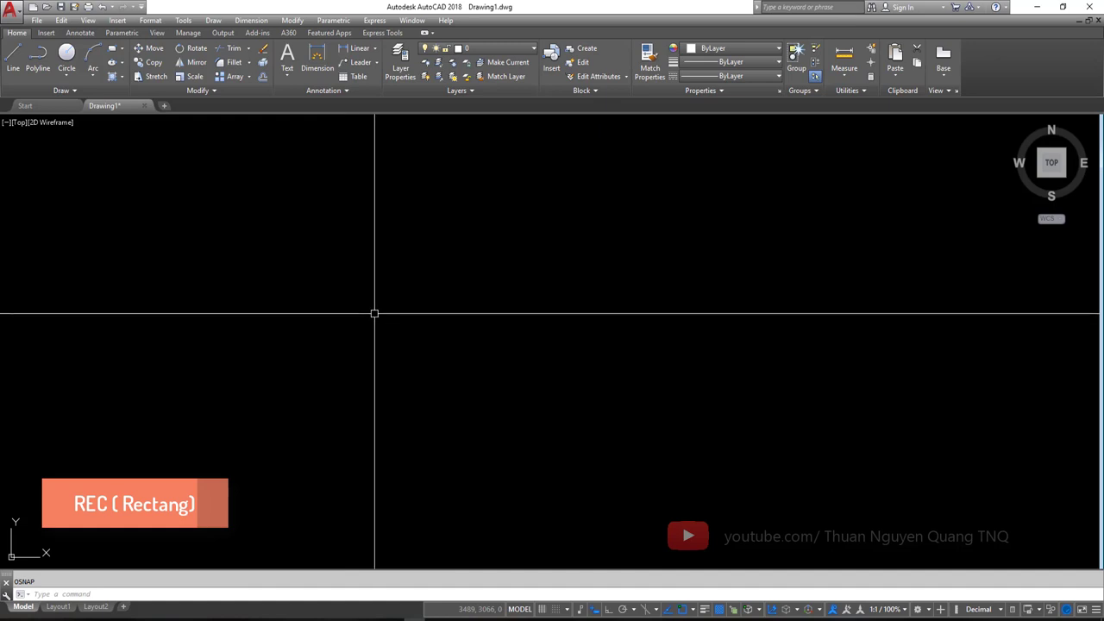
- Draw a 25 × 820 rectangle for the front chair leg with REC and select it
type("RE")
type("C")
key("Return")
left_click(381, 204)
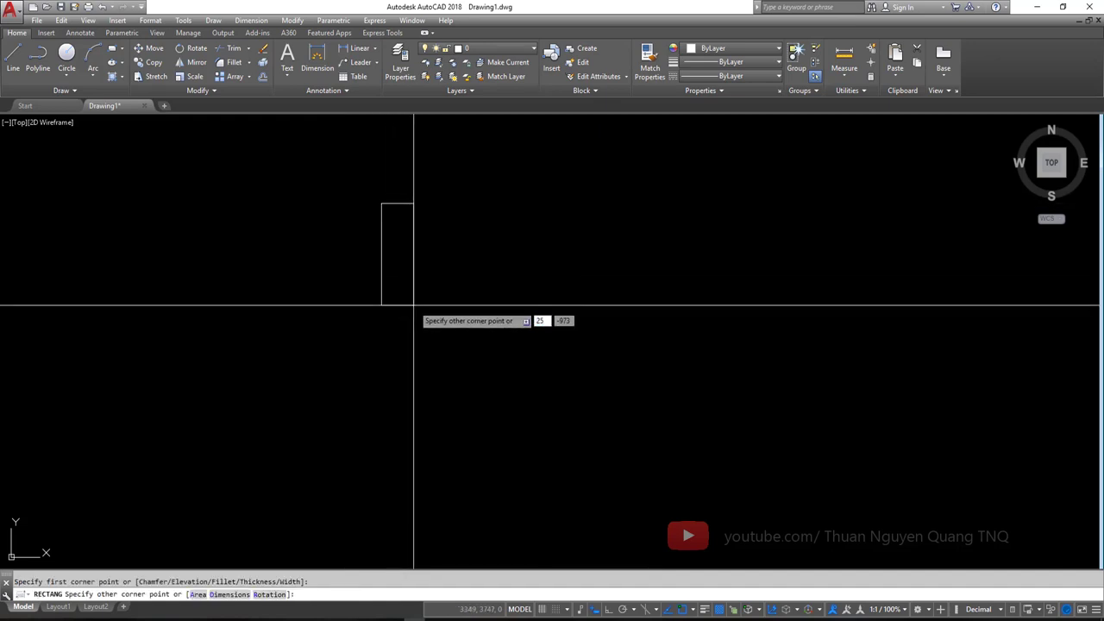
key("Tab")
type("82")
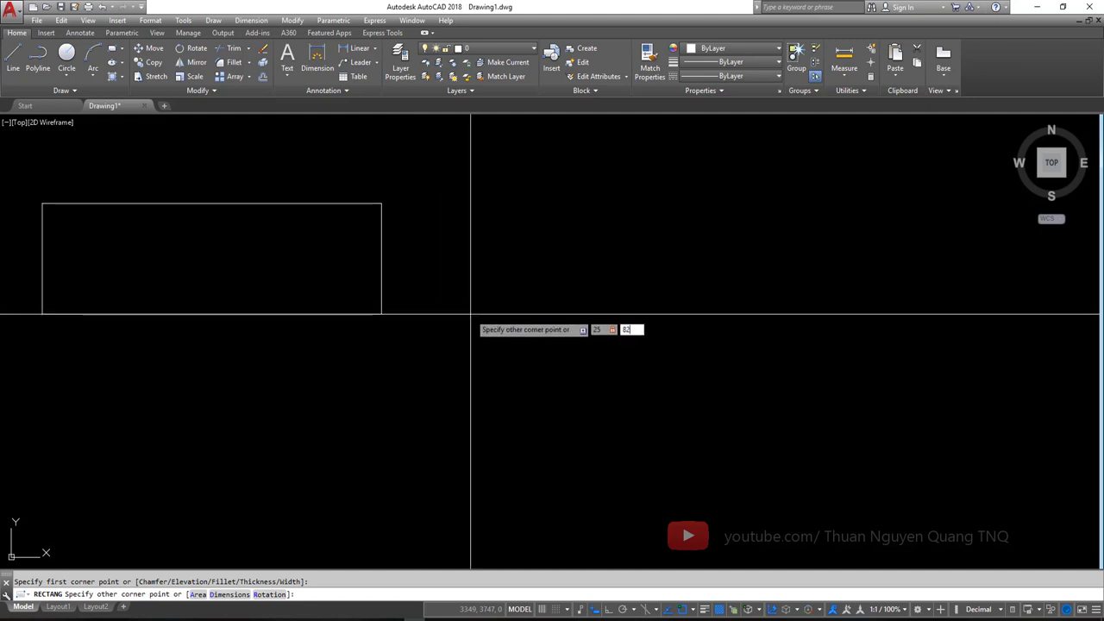
key("Return")
scroll(396, 281, "up", 4)
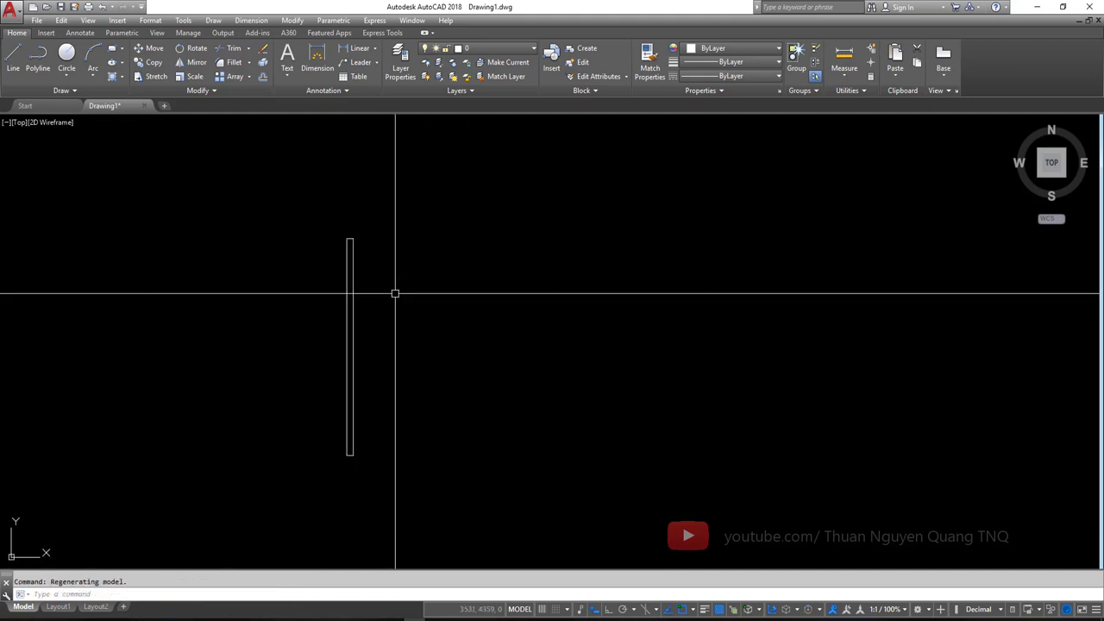
left_click(401, 287)
left_click(288, 313)
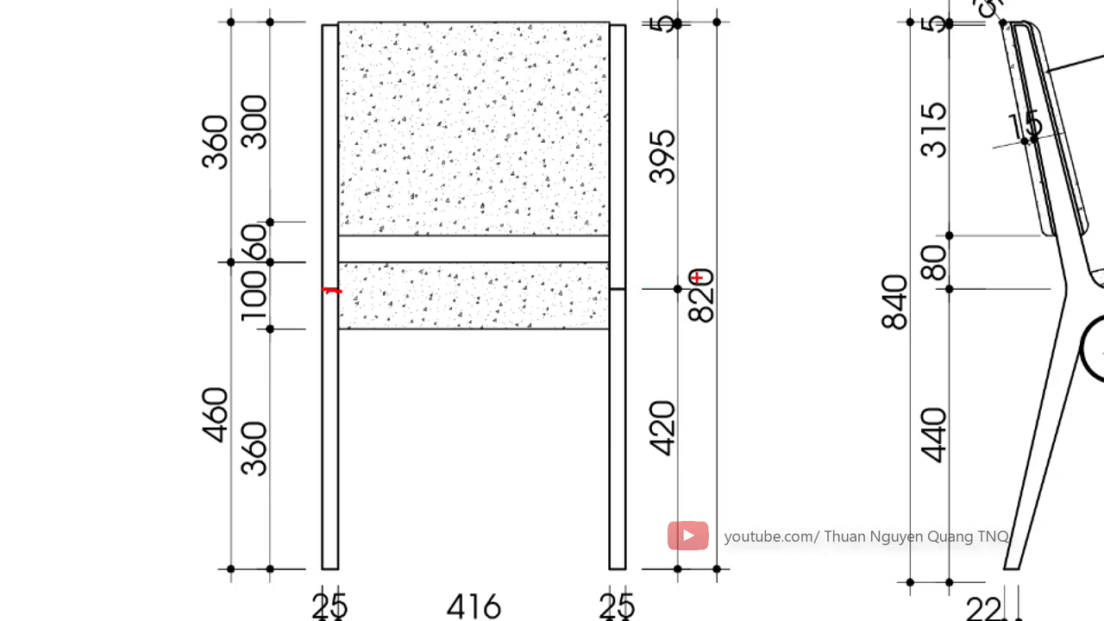
- Mark the front view's 820 and 420 heights in red on the sheet
mouse_move(603, 282)
left_mouse_down()
mouse_move(684, 307)
mouse_move(632, 269)
left_mouse_up()
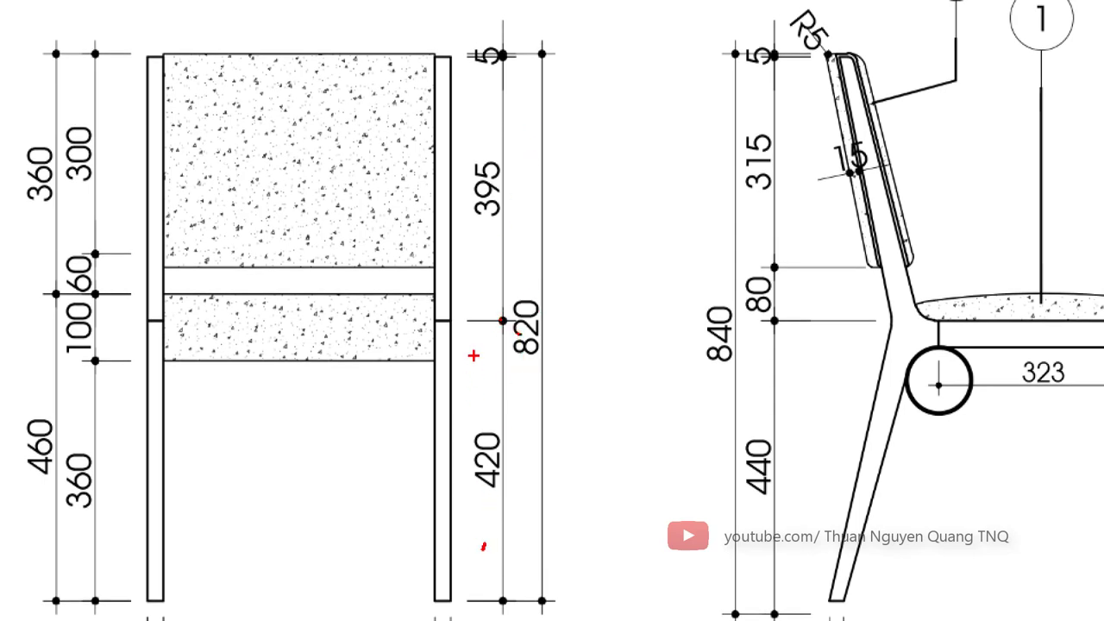
left_click_drag(479, 361, 480, 545)
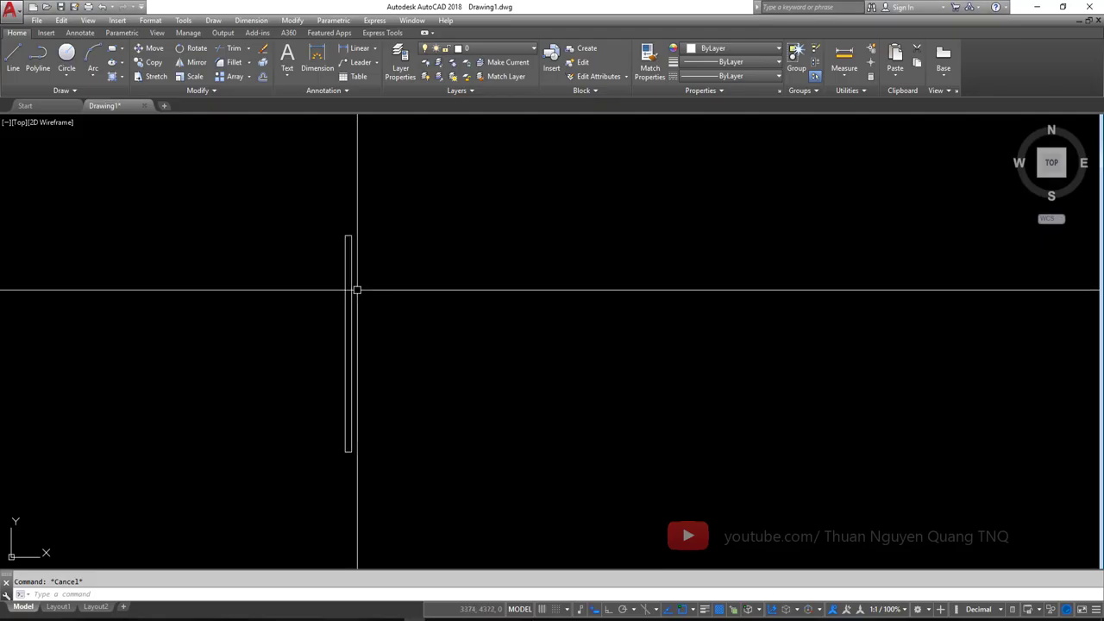
- With Ortho on, draw a 420 vertical line up from the leg's bottom-left corner
type("l")
key("Return")
scroll(357, 369, "up", 3)
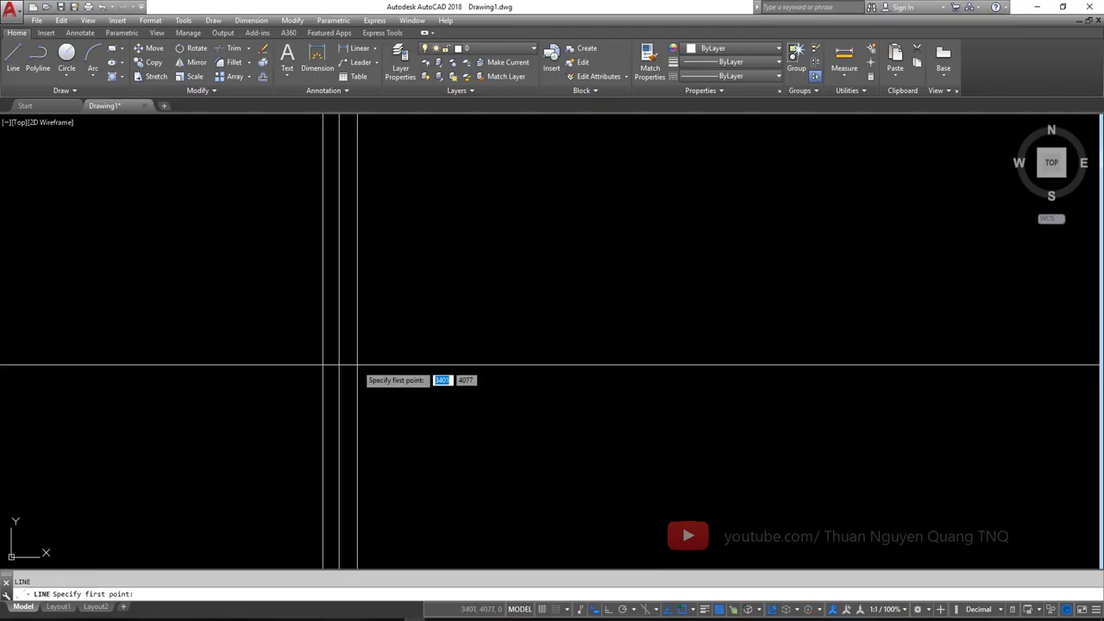
key("Escape")
scroll(363, 391, "down", 3)
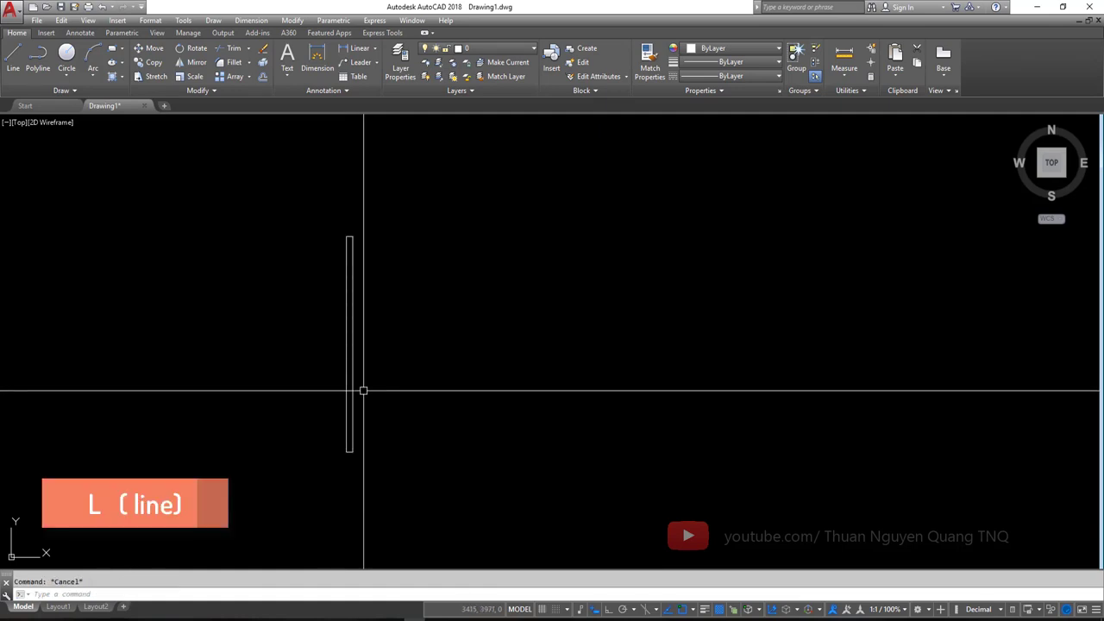
type("l")
key("Return")
scroll(363, 390, "up", 2)
left_click(345, 483)
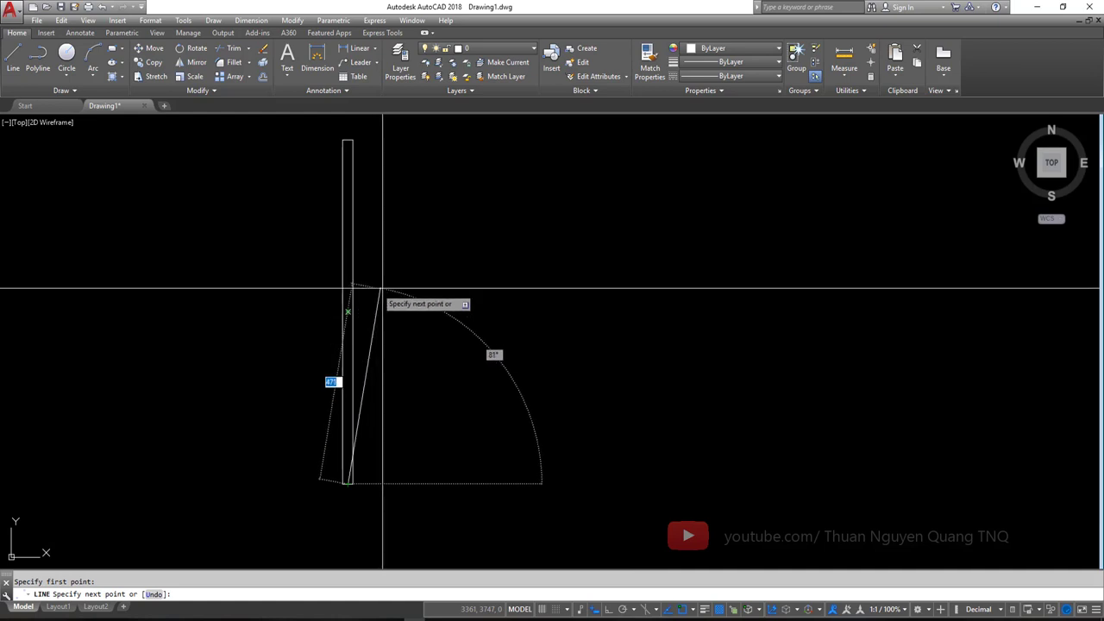
key("F8")
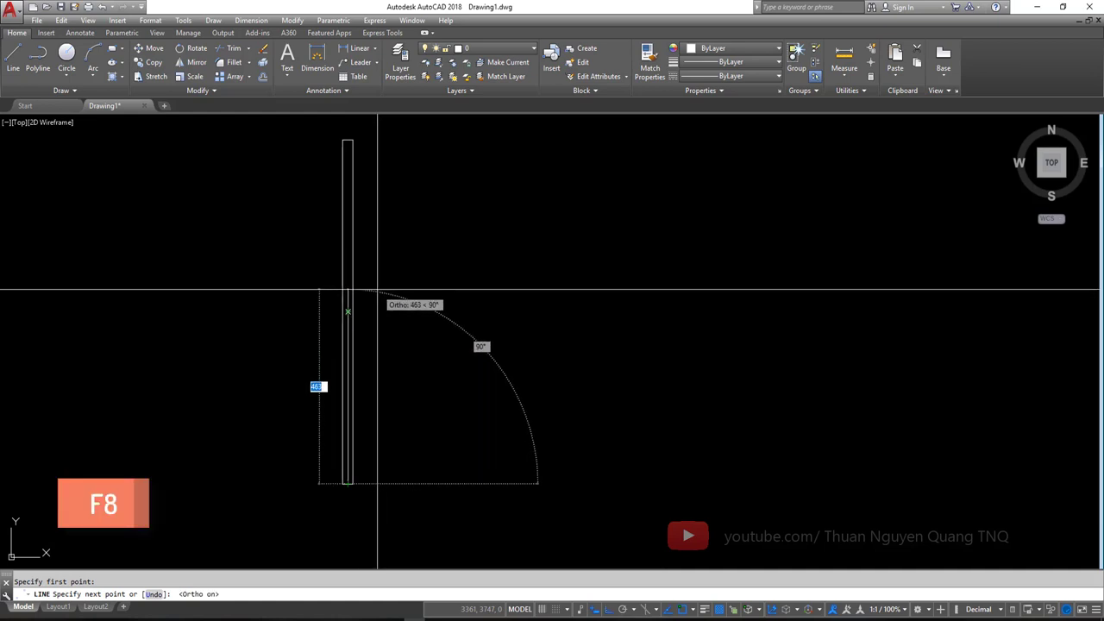
type("41")
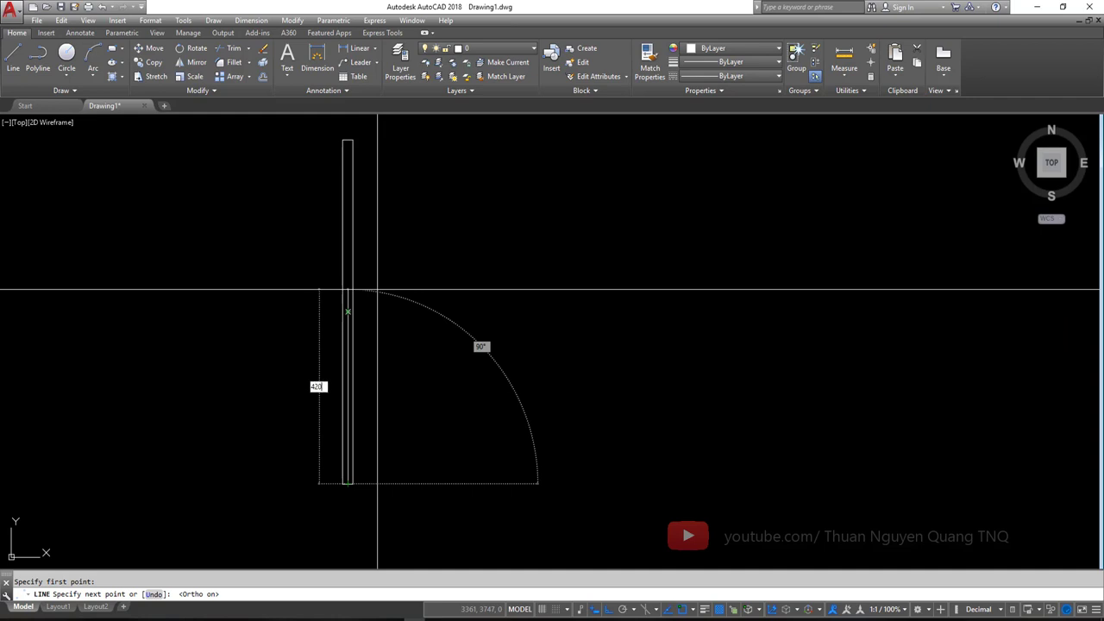
key("Return")
scroll(377, 290, "up", 4)
- Cancel the unwanted line, delete the stray vertical line, and recentre the leg rectangle
key("Return")
key("Return")
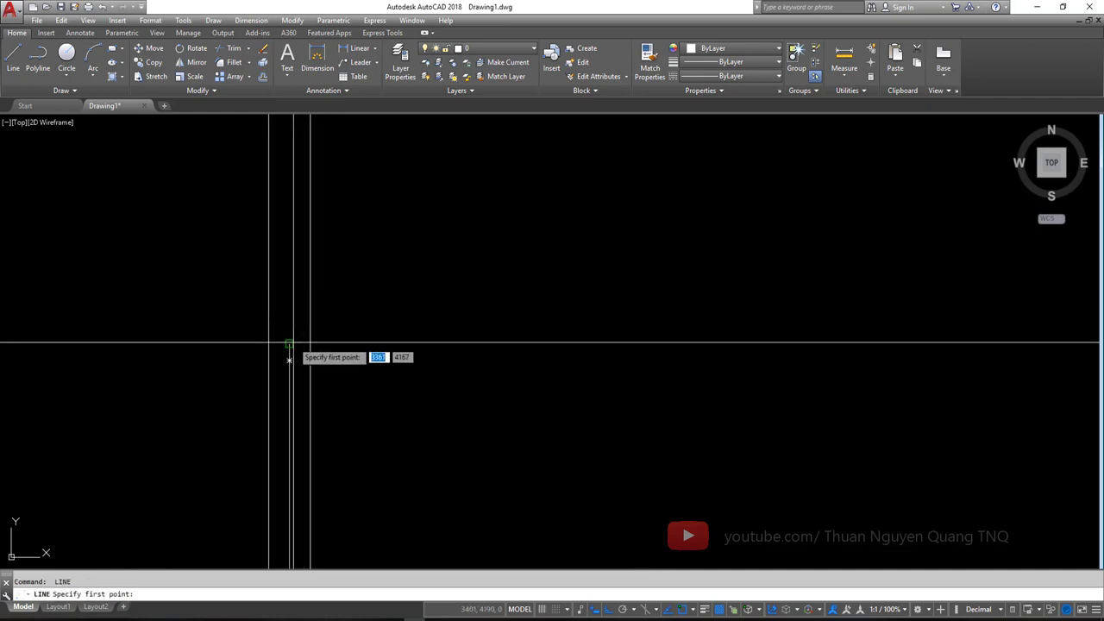
left_click(278, 343)
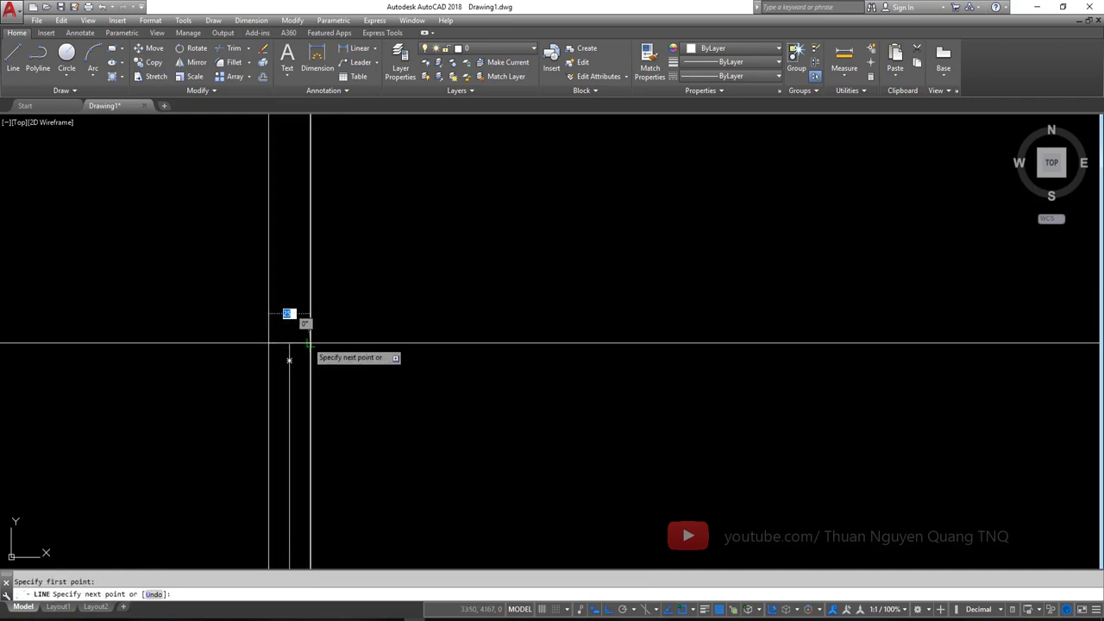
key("Escape")
left_click(297, 363)
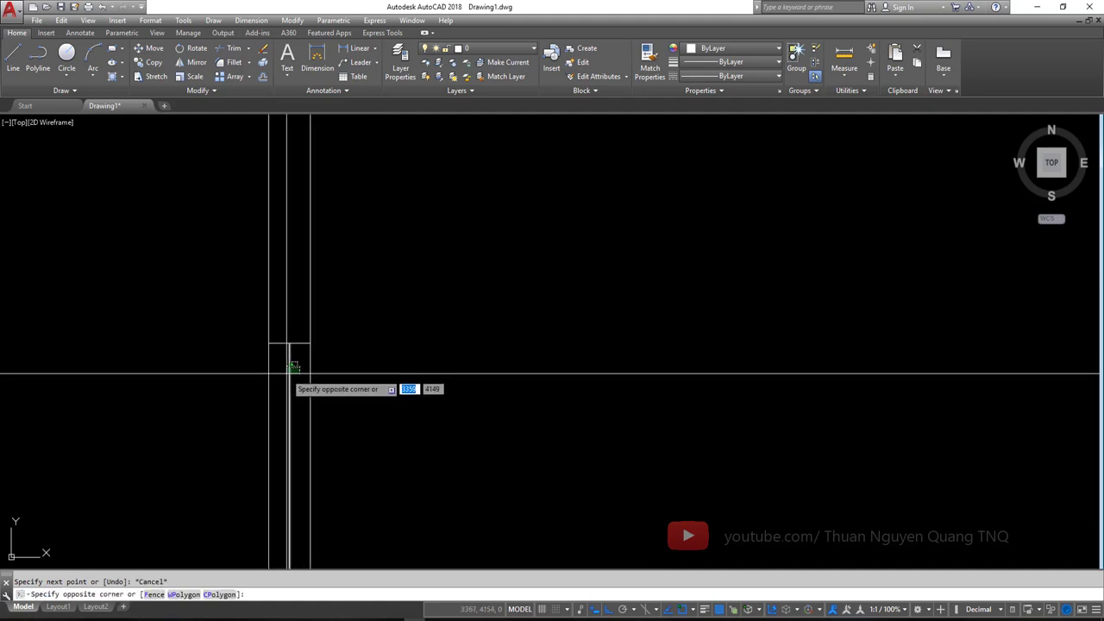
left_click(291, 369)
scroll(333, 315, "down", 2)
key("Delete")
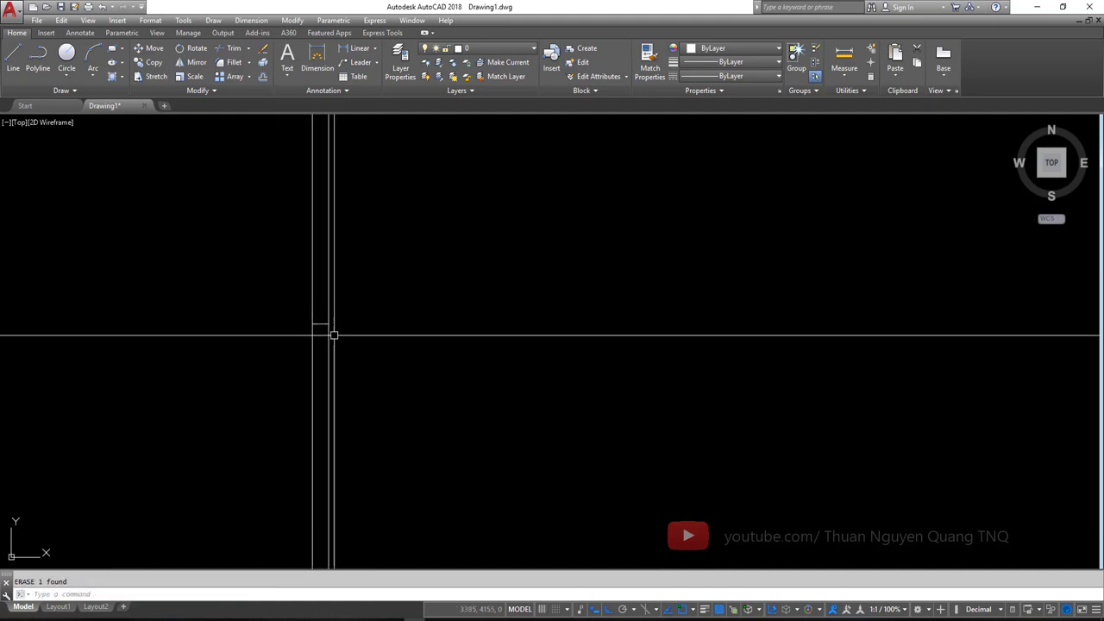
scroll(320, 301, "down", 2)
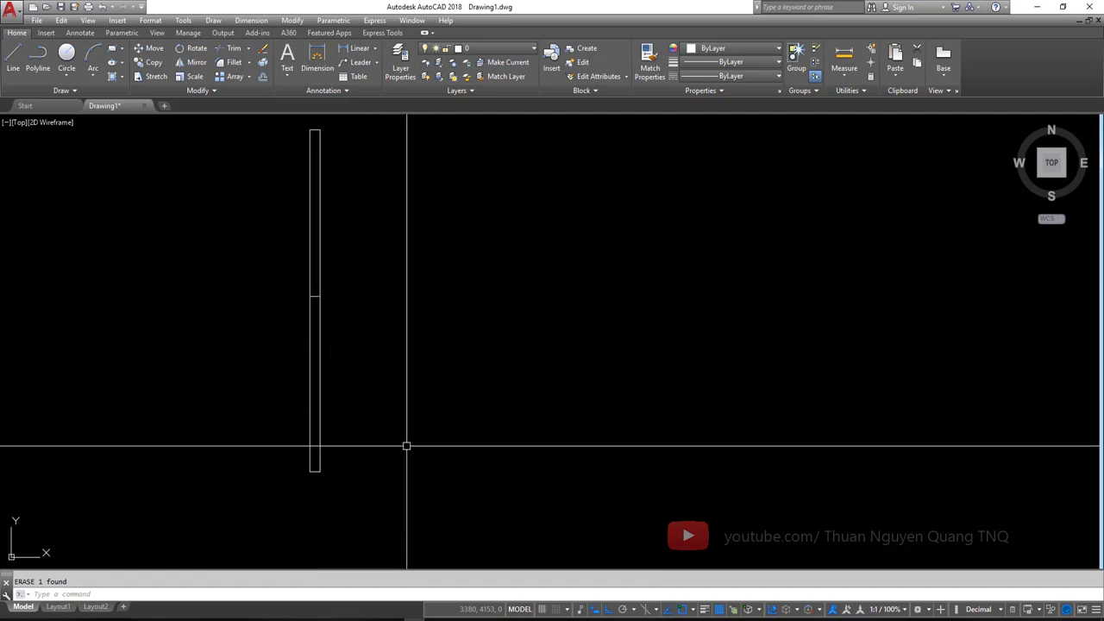
scroll(345, 341, "up", 1)
middle_click_drag(356, 351, 383, 341)
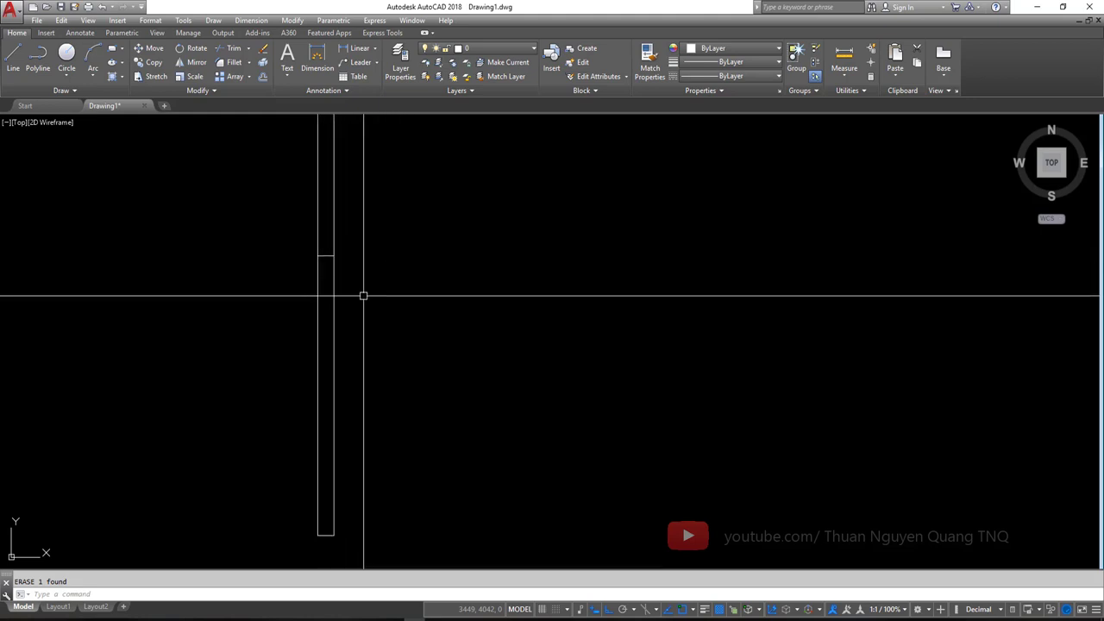
- Try window and crossing selections around the leg's vertical lines, then clear them
left_click(292, 236)
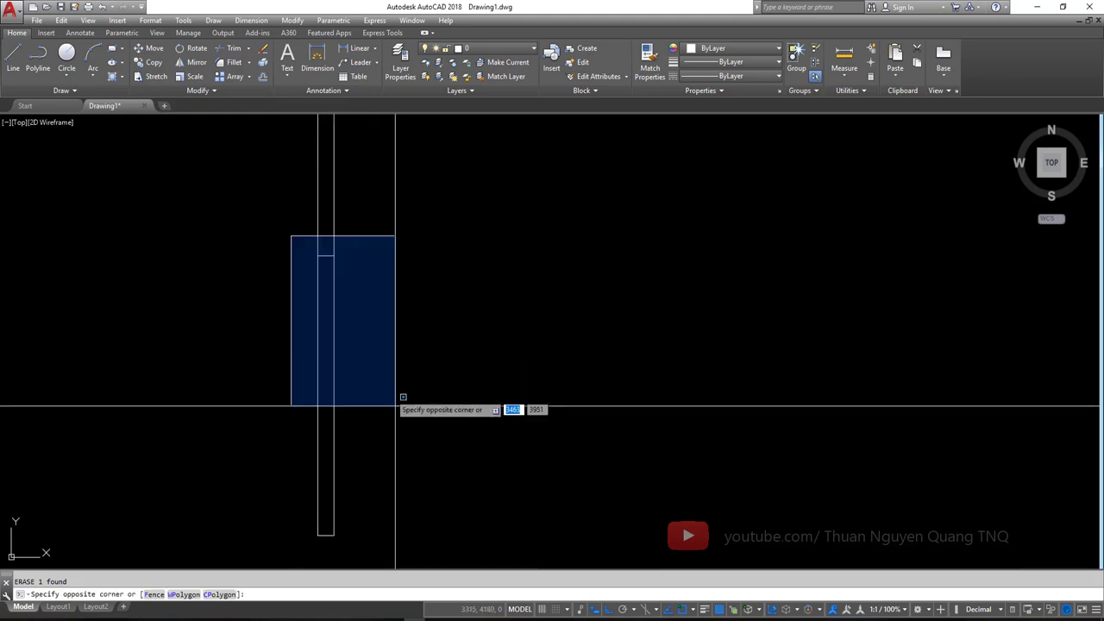
left_click(415, 547)
left_click(415, 547)
left_click(232, 248)
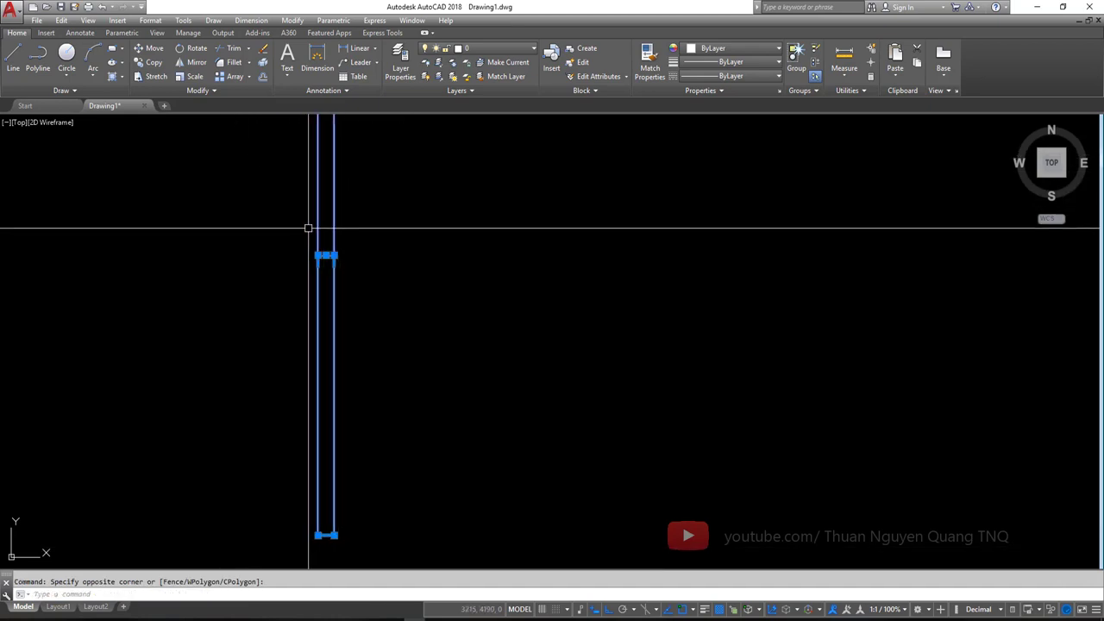
key("Escape")
left_click(370, 240)
left_click(283, 489)
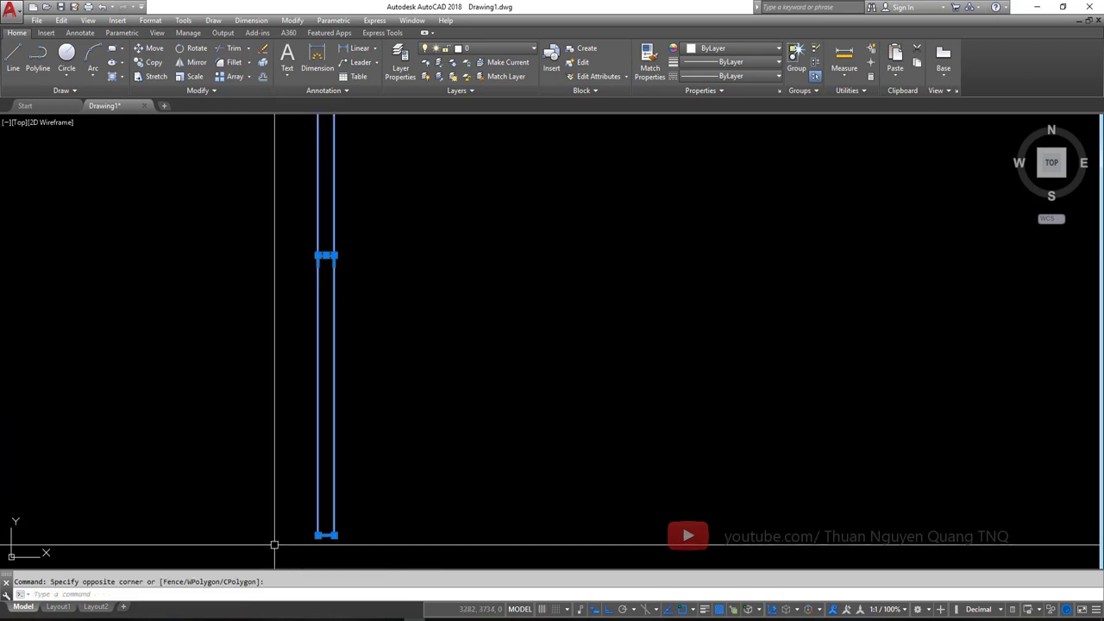
key("Escape")
- Select the leg's two vertical lines and underline the 416 width on the sheet
type("PL")
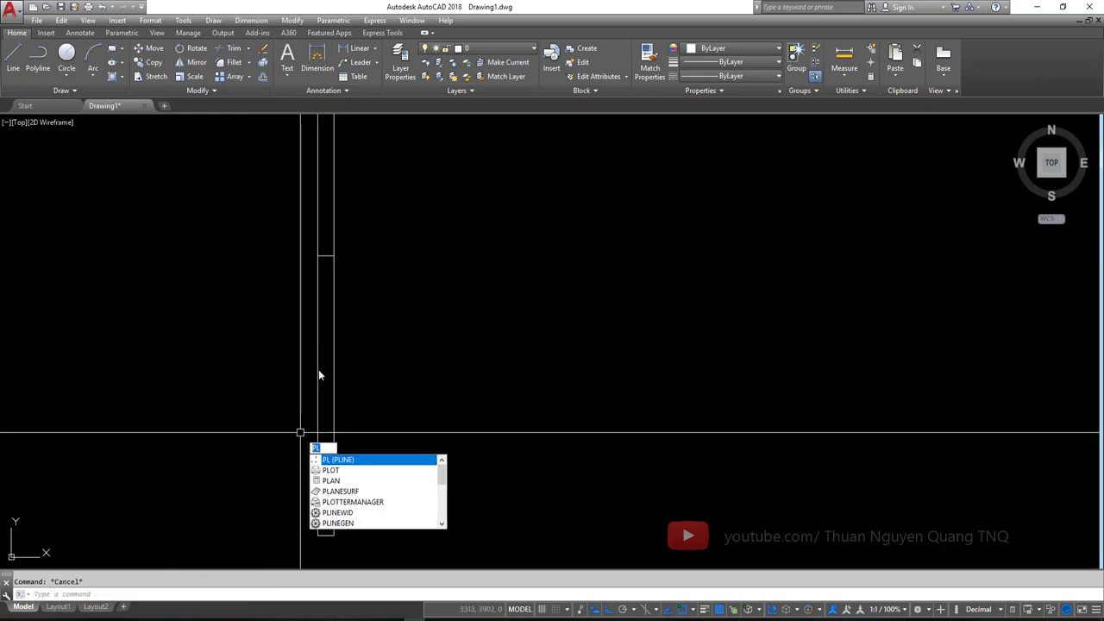
key("Escape")
left_click(403, 216)
left_click(291, 542)
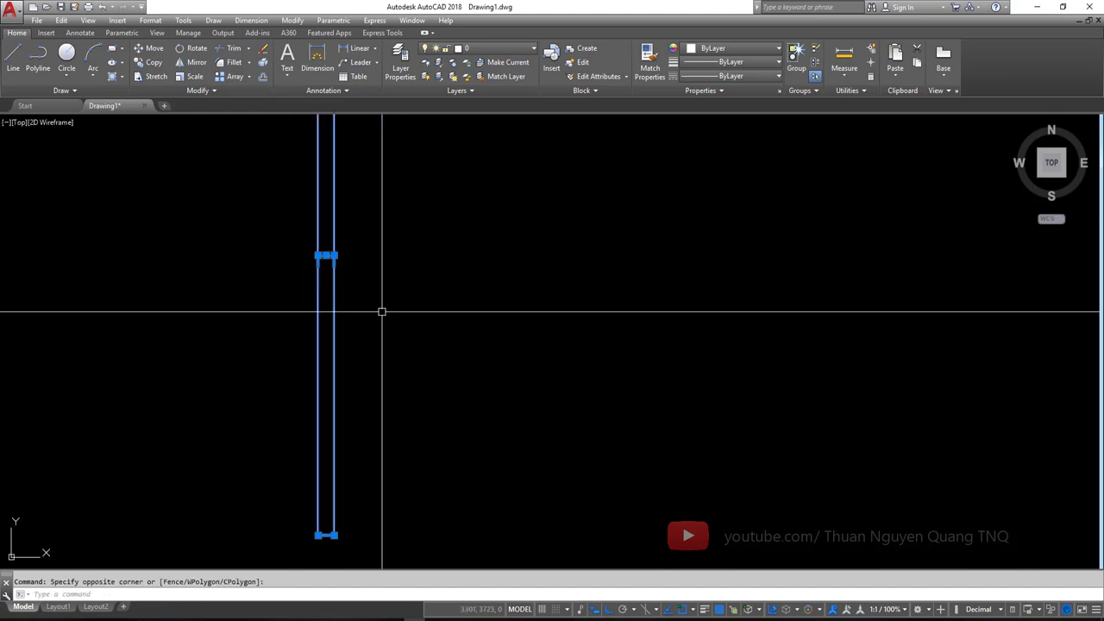
scroll(353, 284, "down", 3)
scroll(316, 251, "up", 4)
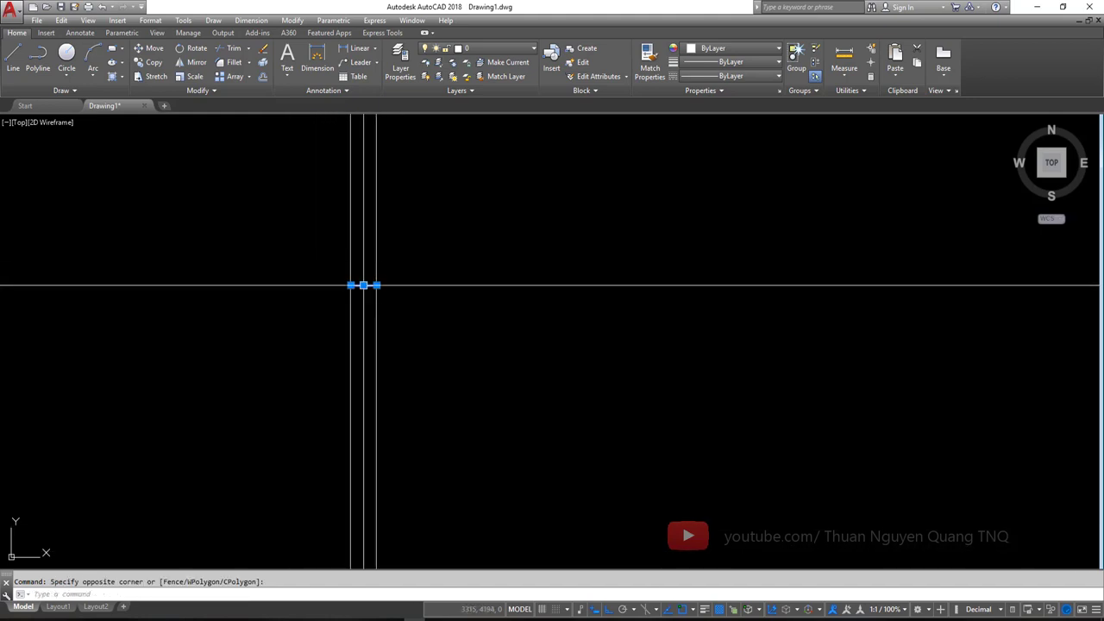
scroll(363, 285, "down", 2)
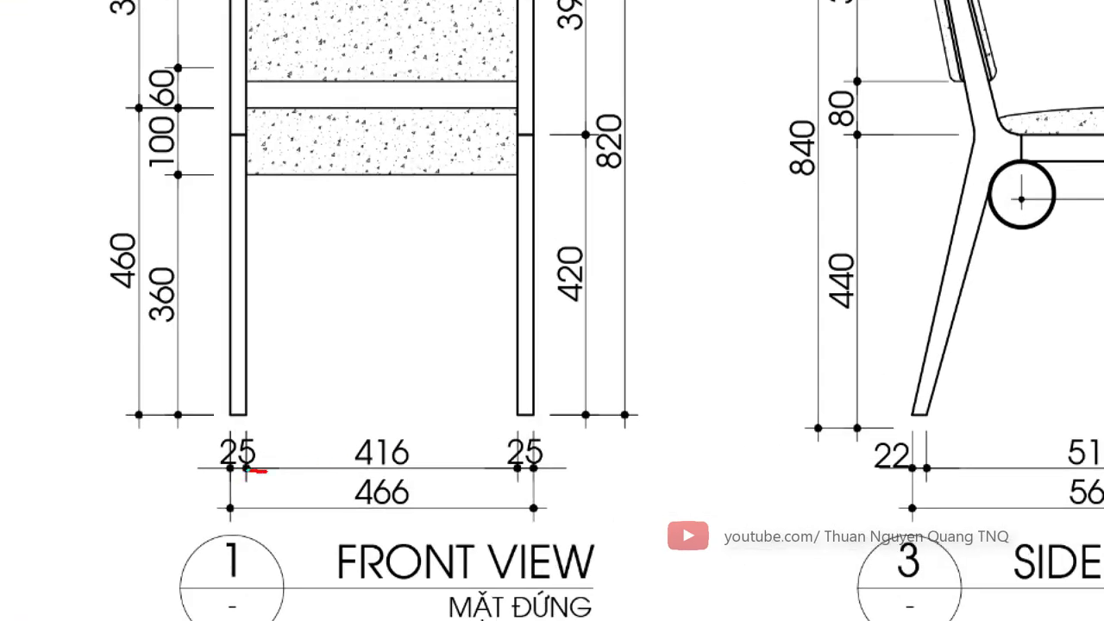
left_click_drag(259, 471, 522, 470, "shift")
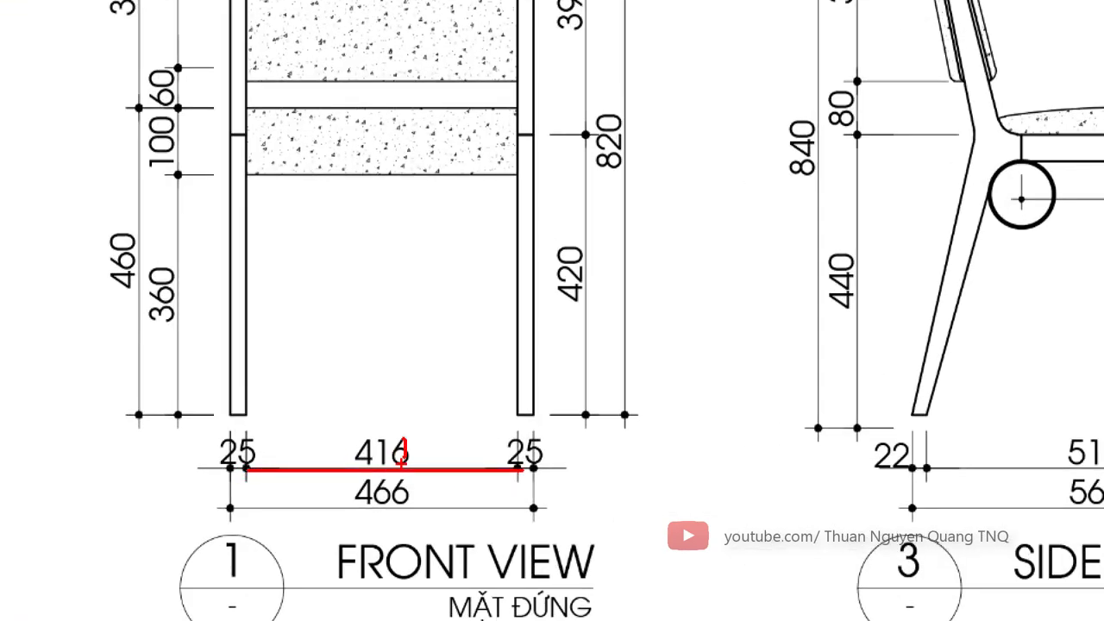
key("alt+Tab")
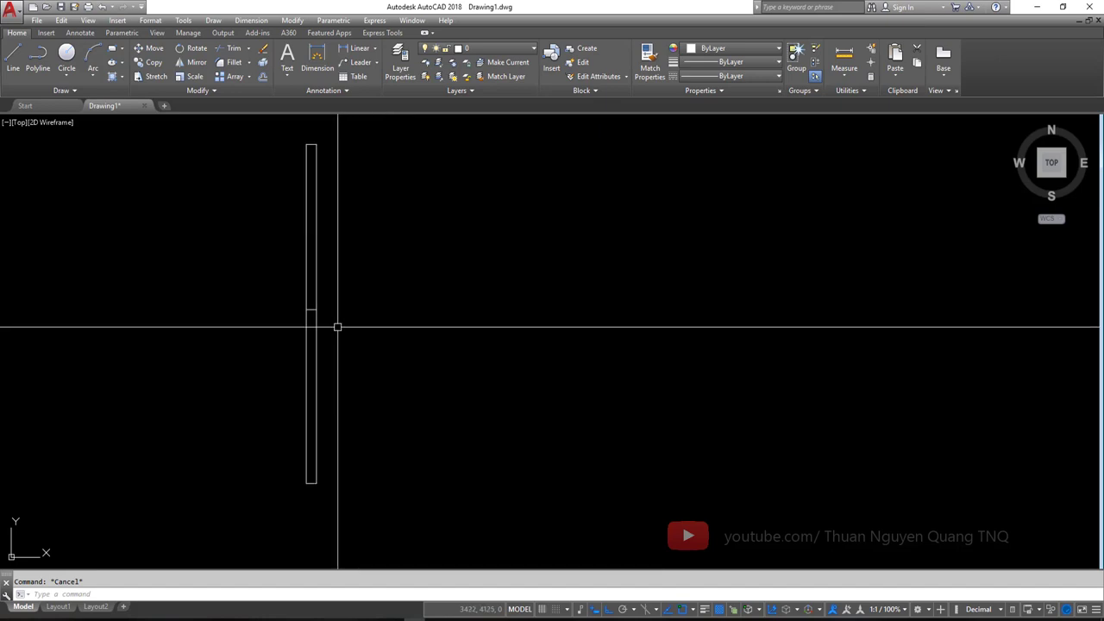
- Draw a horizontal construction line 416 long from the leg's 420 mark
key("l")
key("Return")
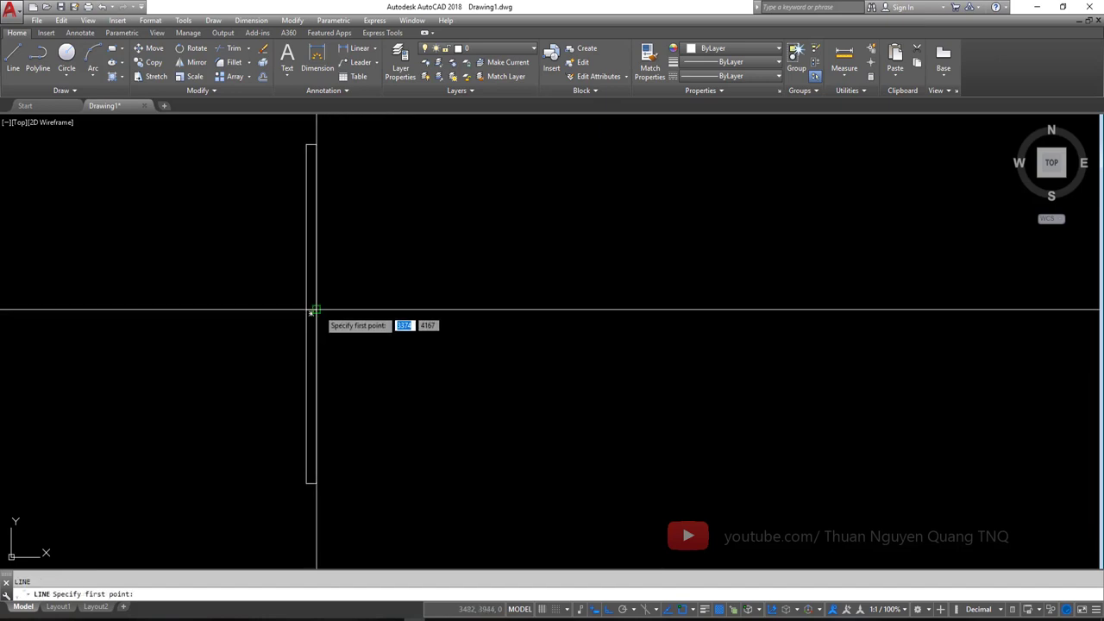
left_click(312, 309)
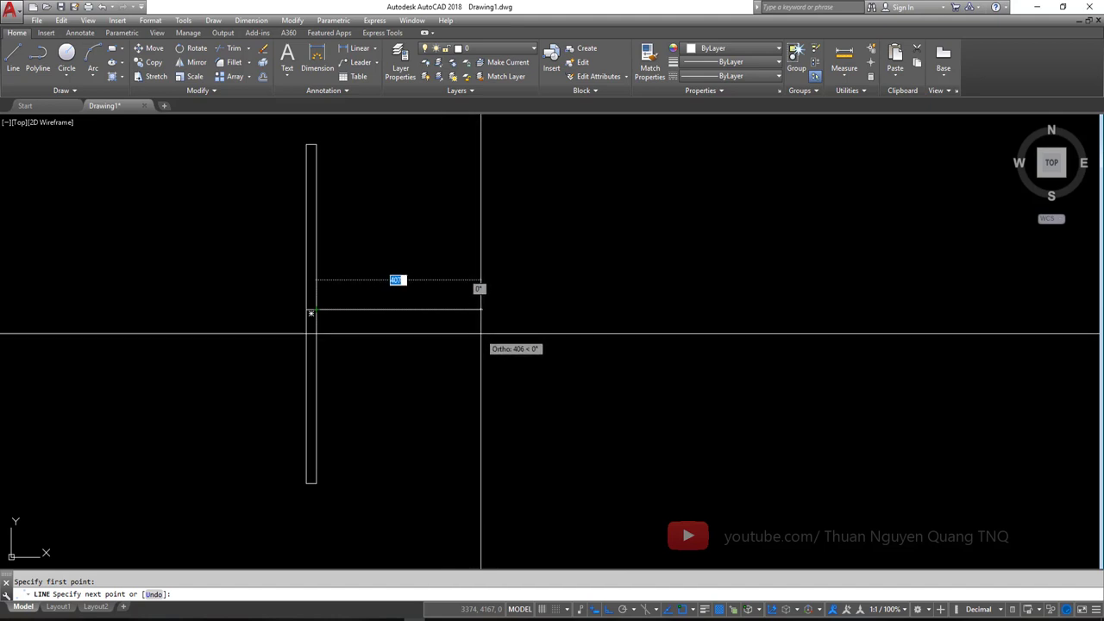
key("F8")
key("F8")
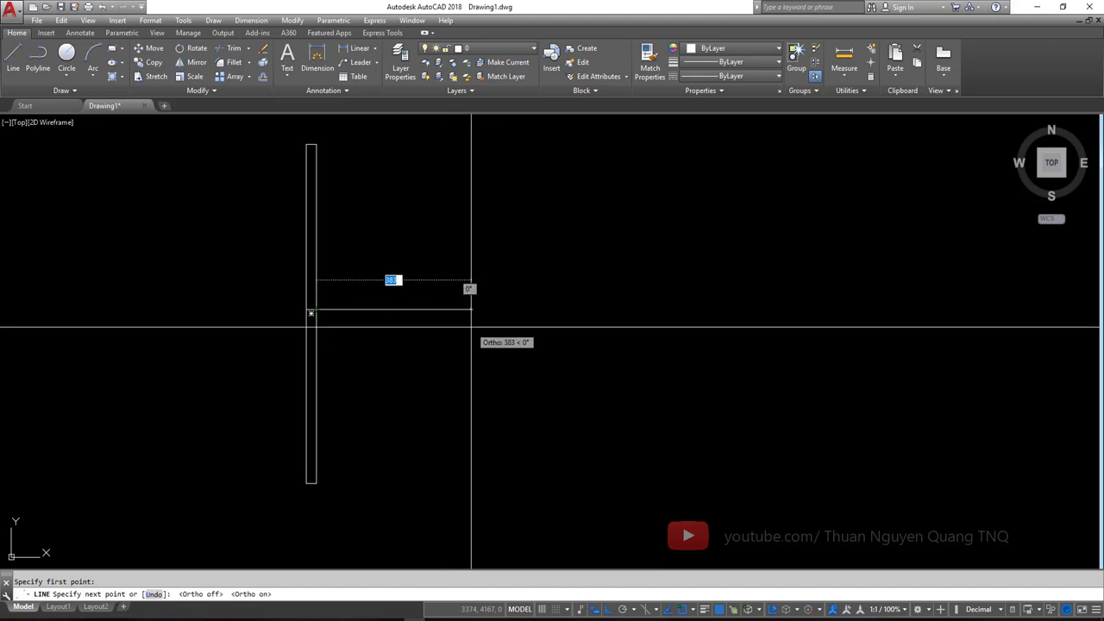
type("416")
key("Return")
key("Return")
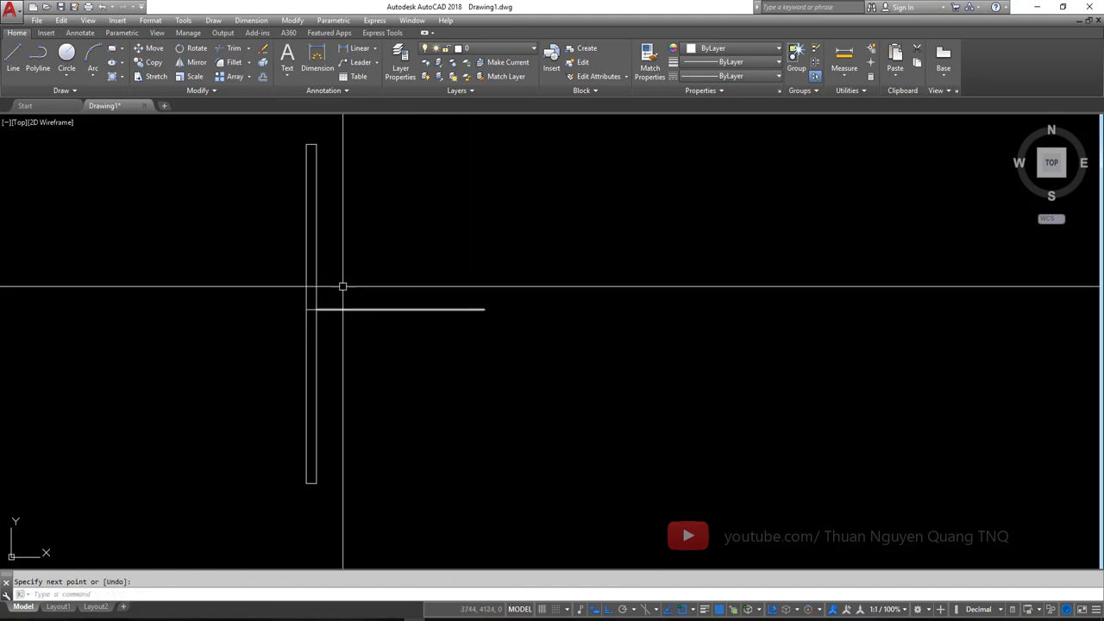
- Copy the leg rectangle to the construction line's far end as the second post
left_click(271, 138)
left_click(357, 508)
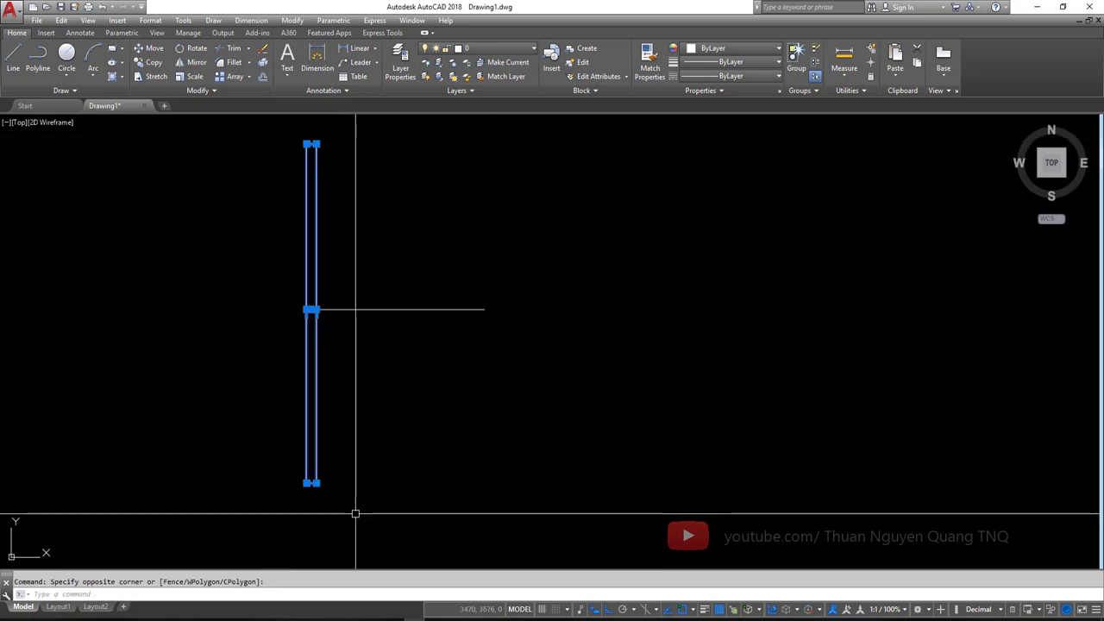
type("c")
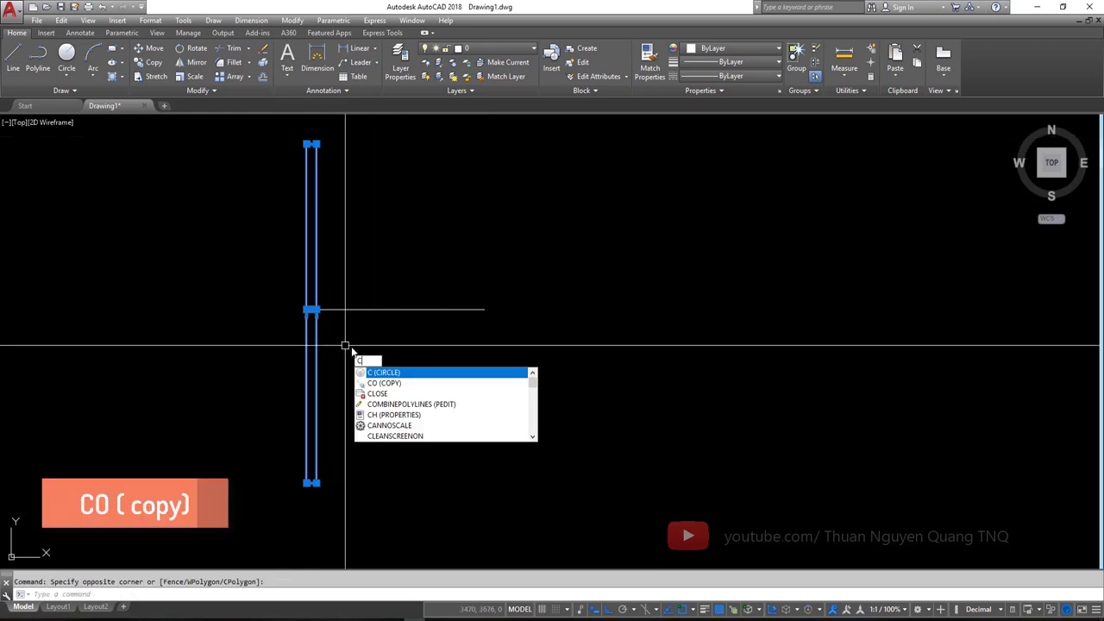
type("o")
key("Return")
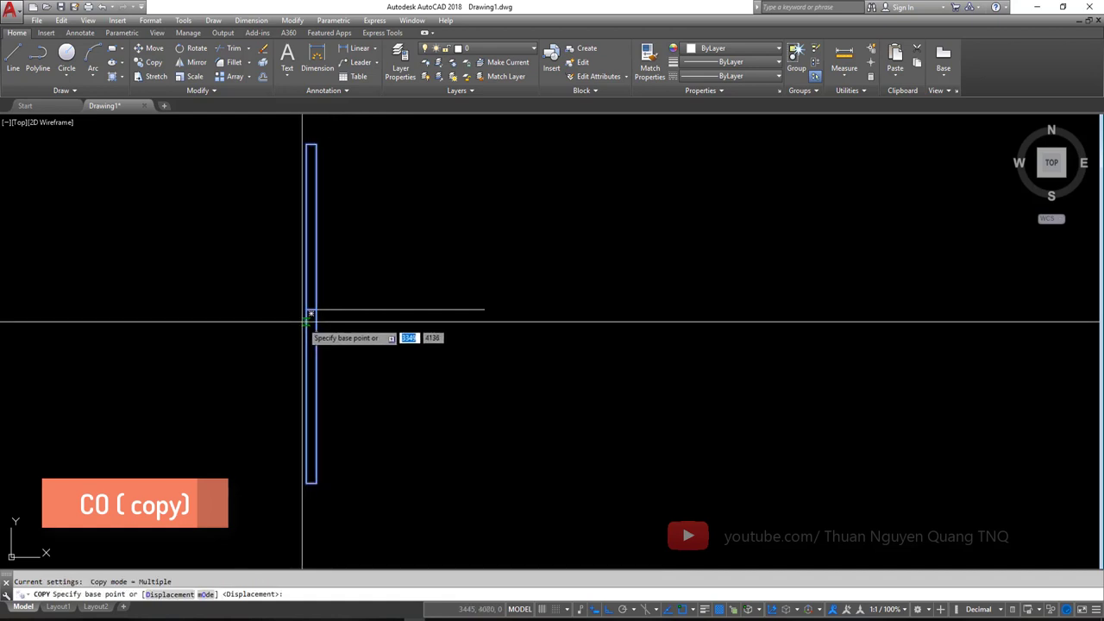
left_click(308, 309)
left_click(487, 309)
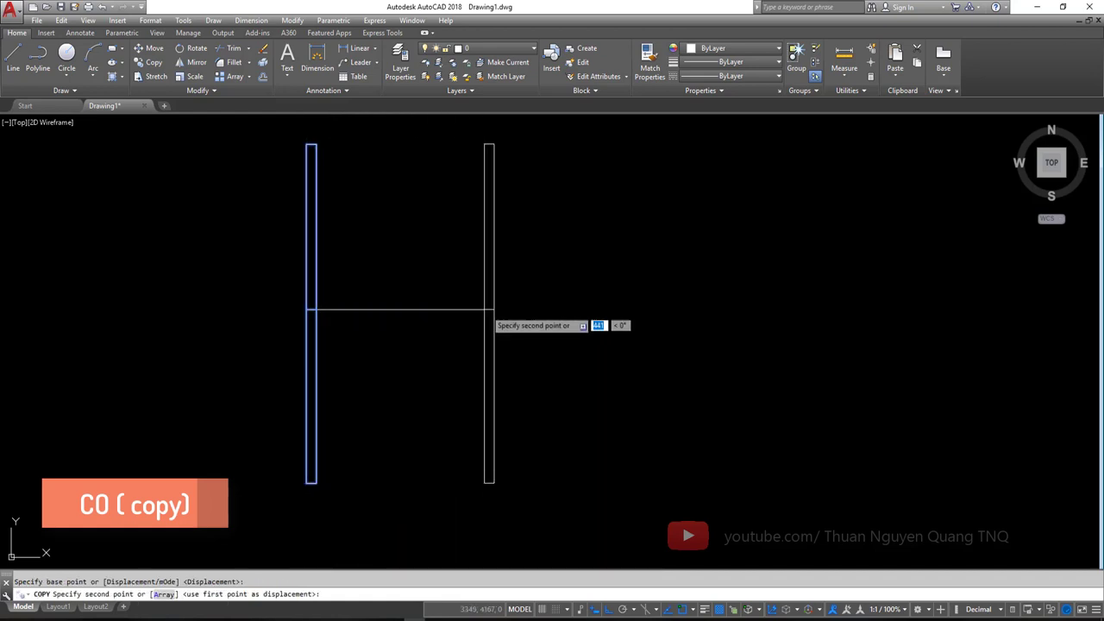
key("Escape")
left_click(427, 308)
- Erase the horizontal construction line
left_click(390, 336)
key("Delete")
scroll(405, 315, "down", 2)
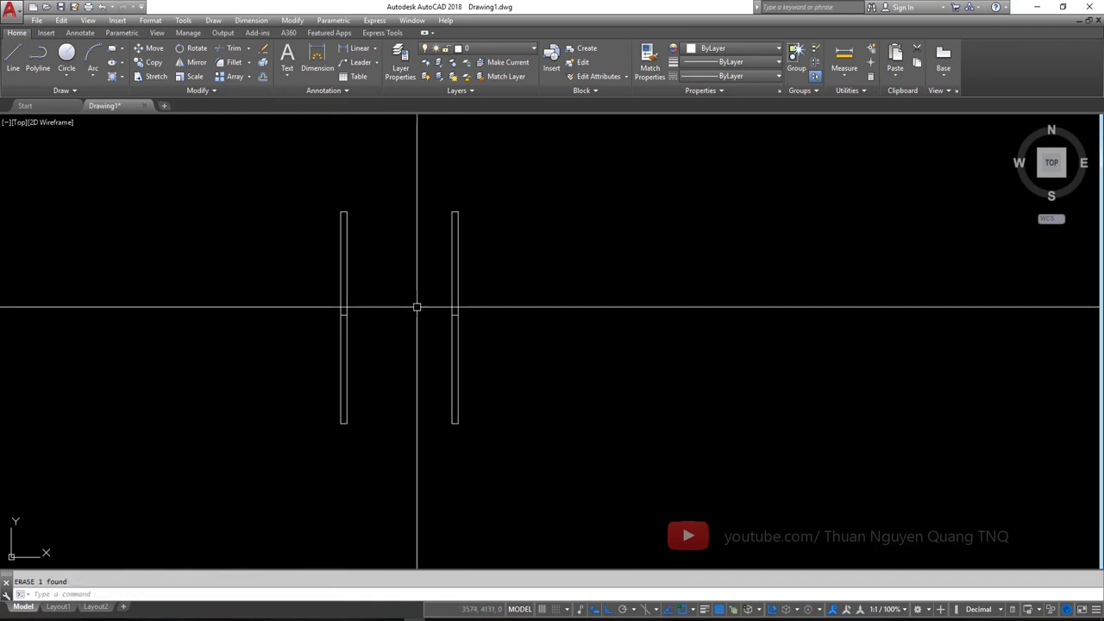
scroll(409, 372, "up", 2)
type("ci")
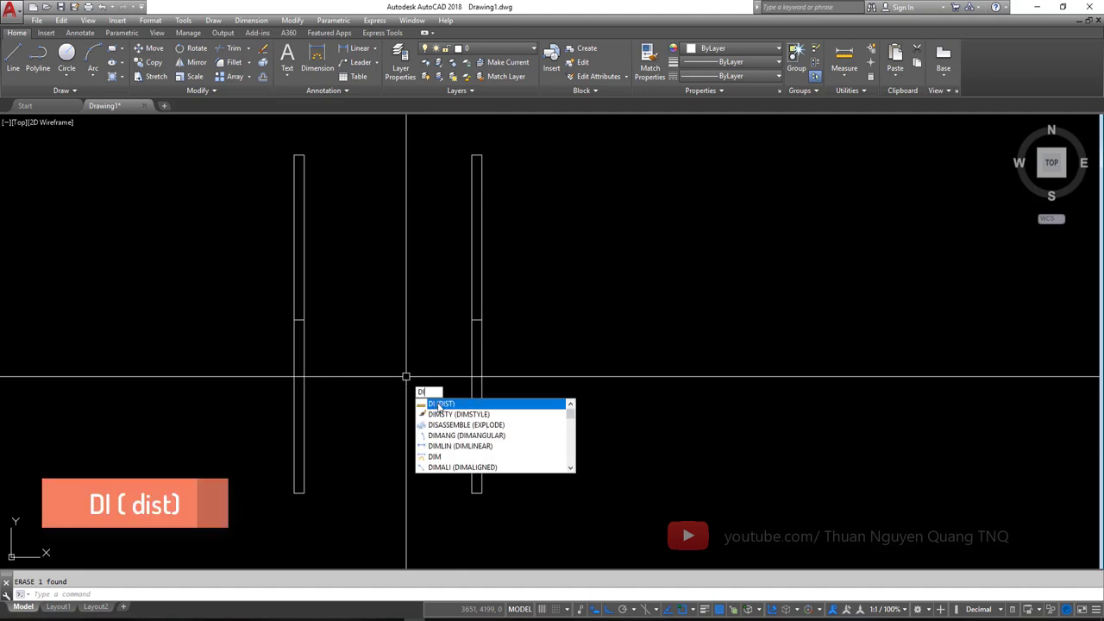
key("Return")
left_click(302, 365)
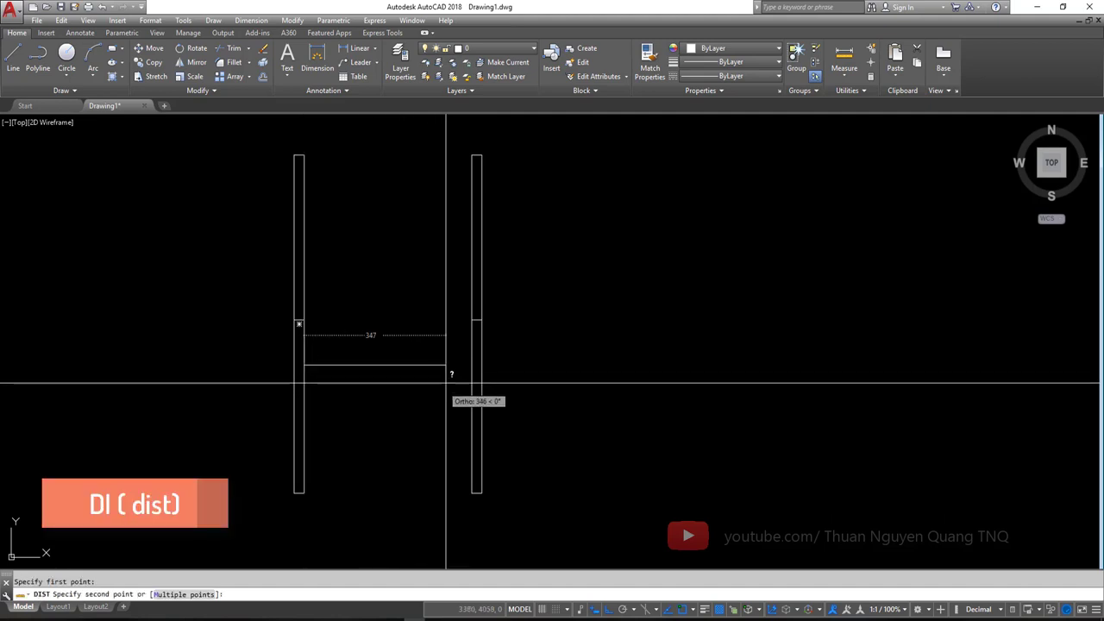
left_click(475, 365)
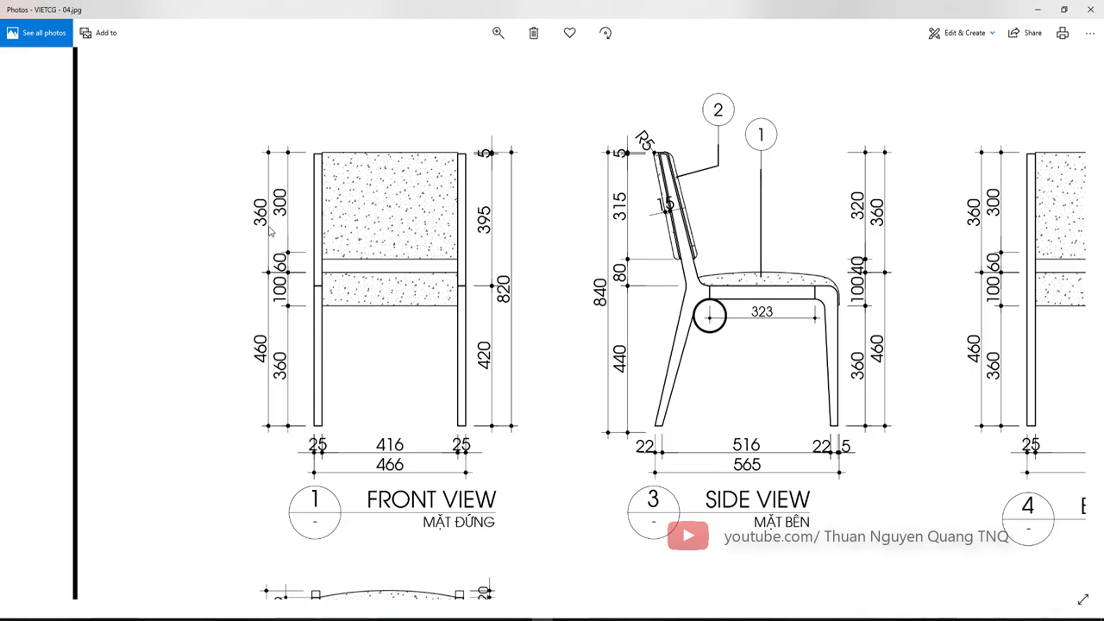
key("alt+Tab")
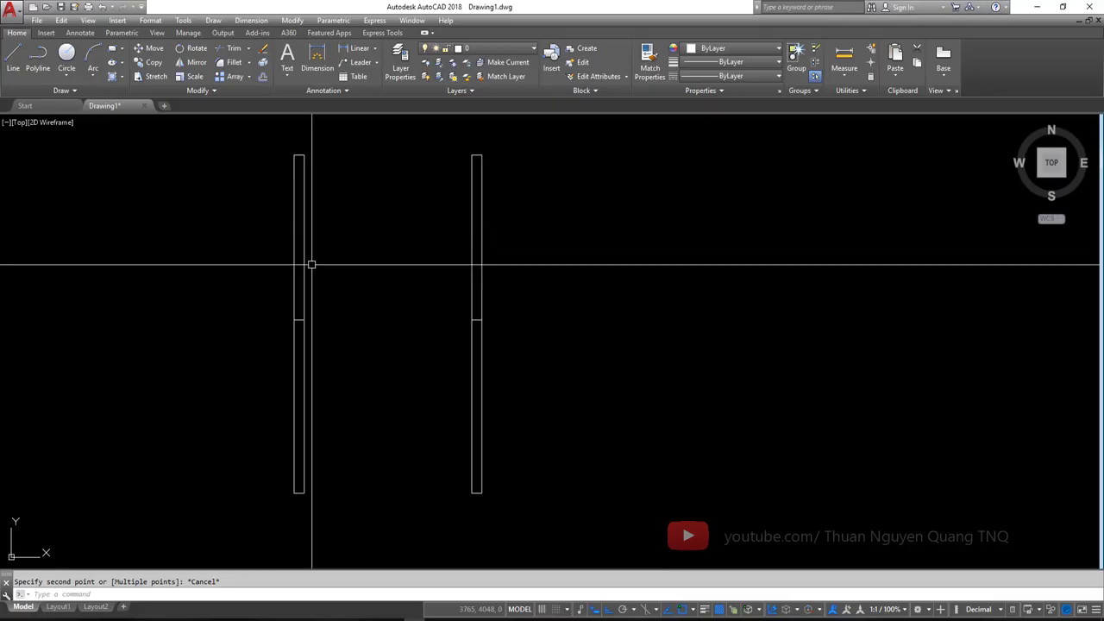
scroll(316, 345, "up", 2)
key("alt+Tab")
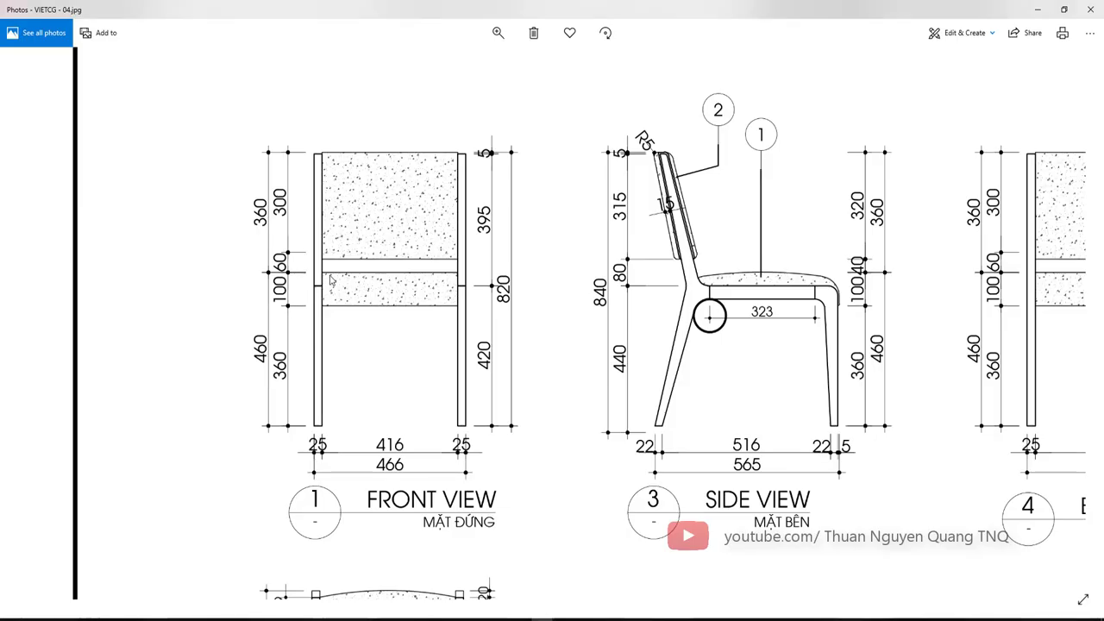
- Draw a short vertical line up from the left post's corner
key("alt+Tab")
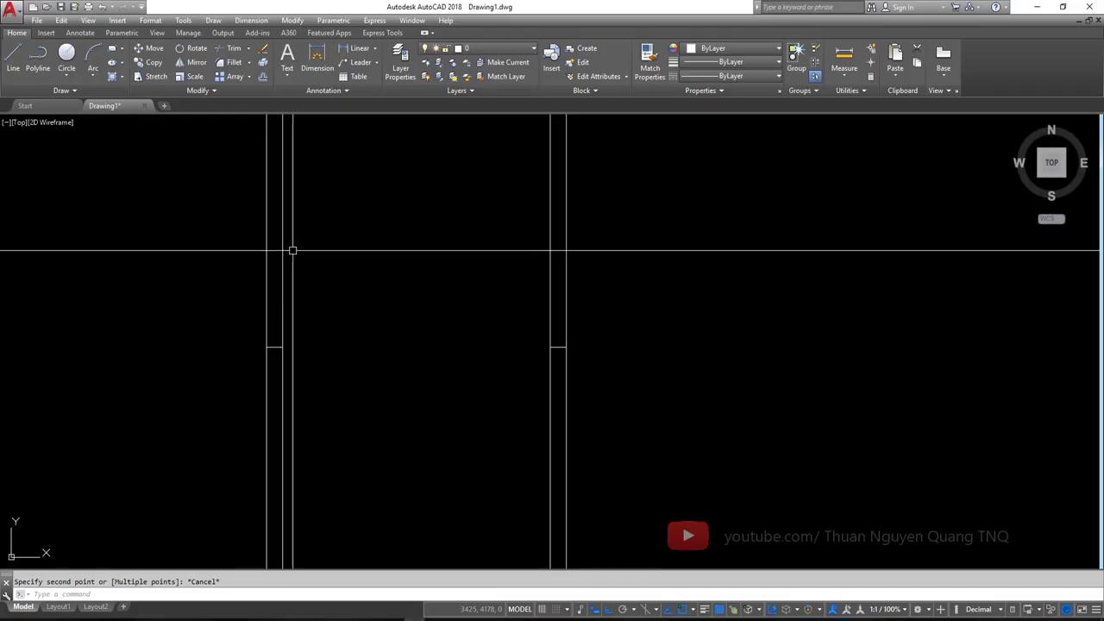
scroll(298, 246, "down", 2)
scroll(303, 216, "up", 2)
scroll(304, 239, "up", 2)
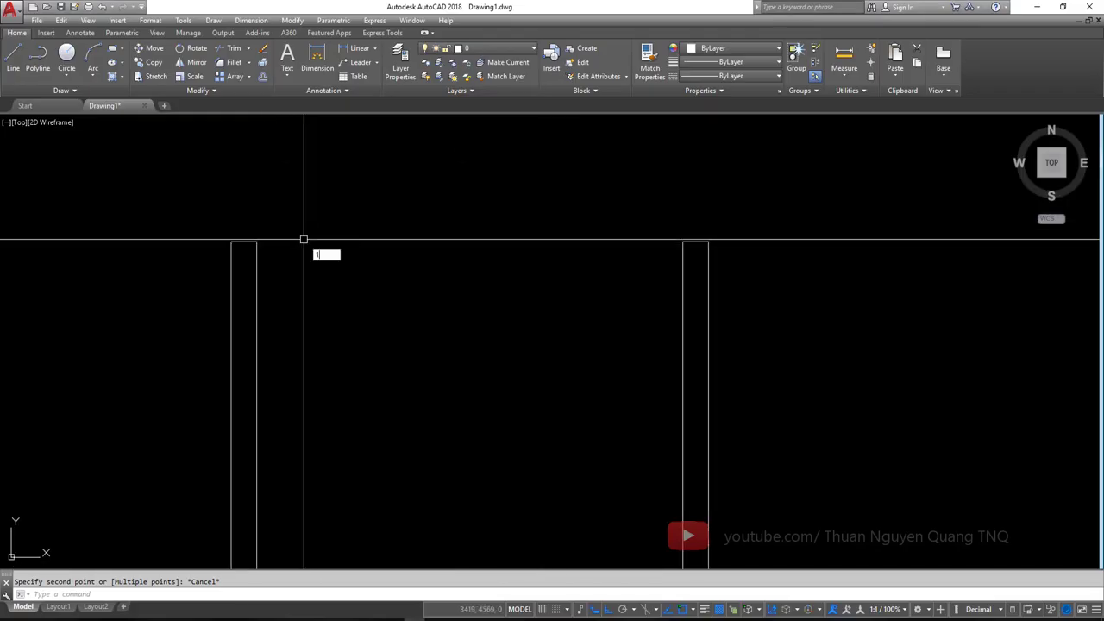
type("l")
key("Return")
scroll(276, 233, "up", 2)
scroll(259, 250, "up", 1)
left_click(243, 266)
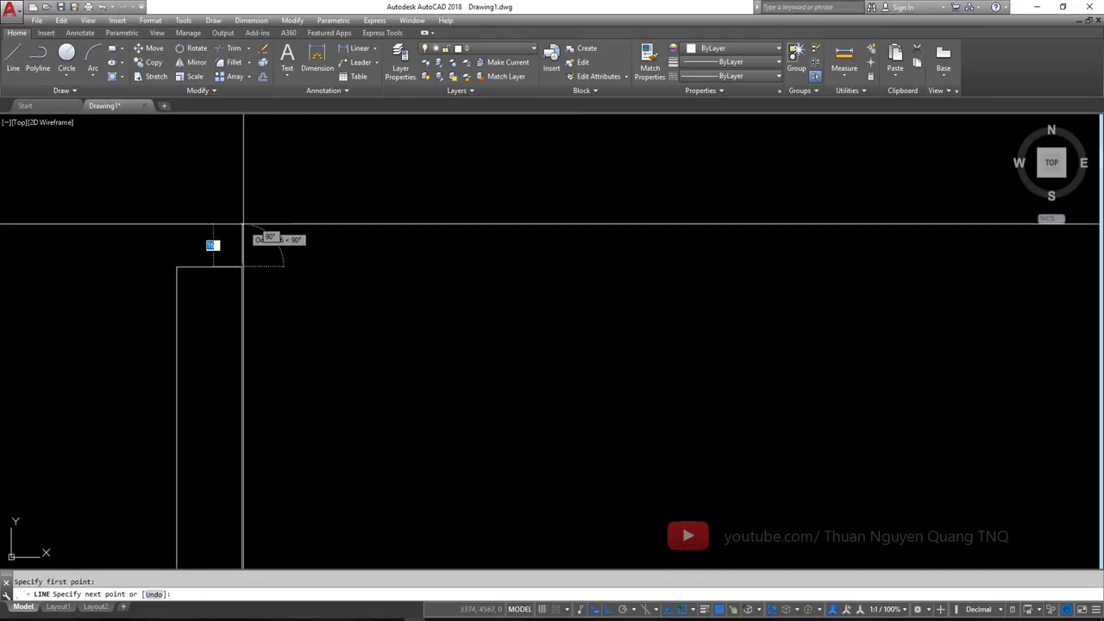
scroll(247, 233, "down", 2)
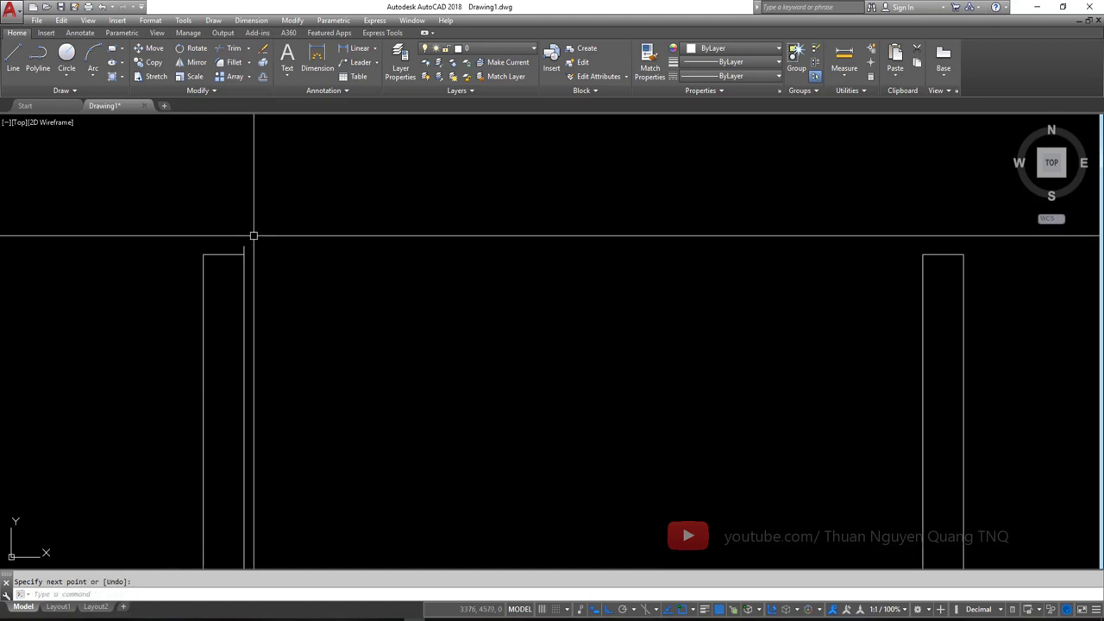
key("Return")
key("Return")
- Draw the top rail from the short vertical's top across to the right post
left_click(245, 237)
middle_click_drag(682, 237, 504, 247)
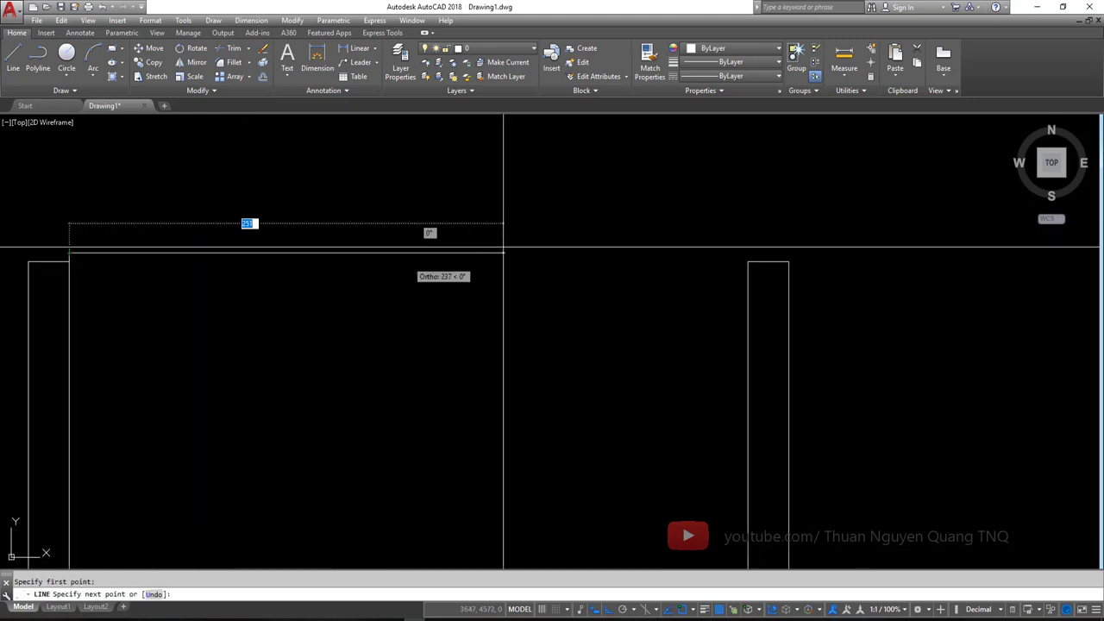
left_click(748, 252)
left_click(748, 253)
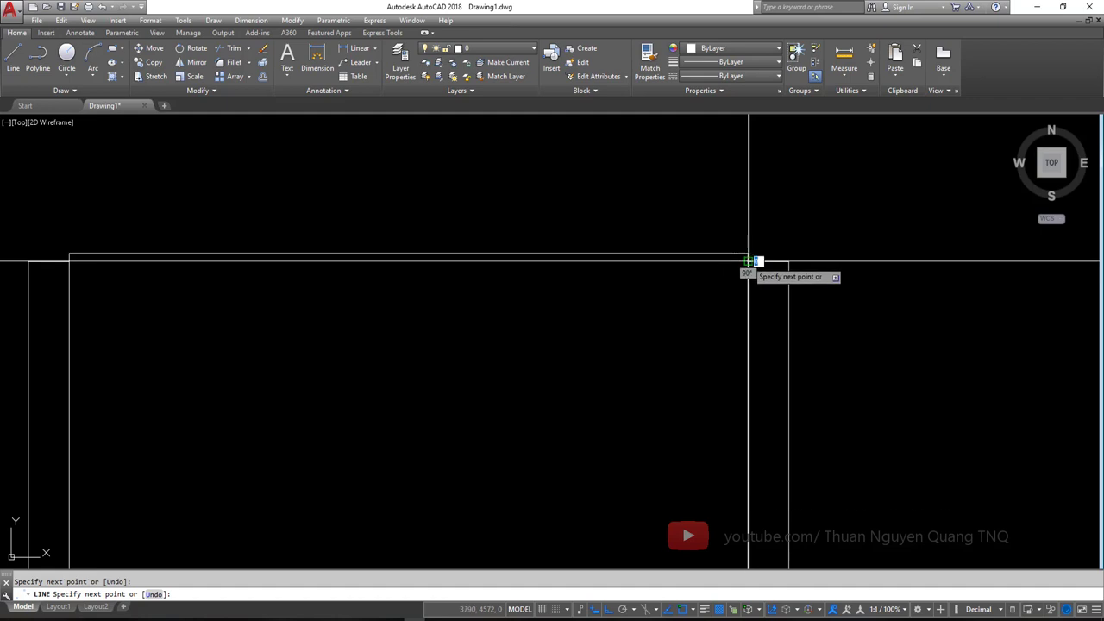
middle_click_drag(752, 259, 420, 254)
key("Return")
left_click(365, 245)
key("Escape")
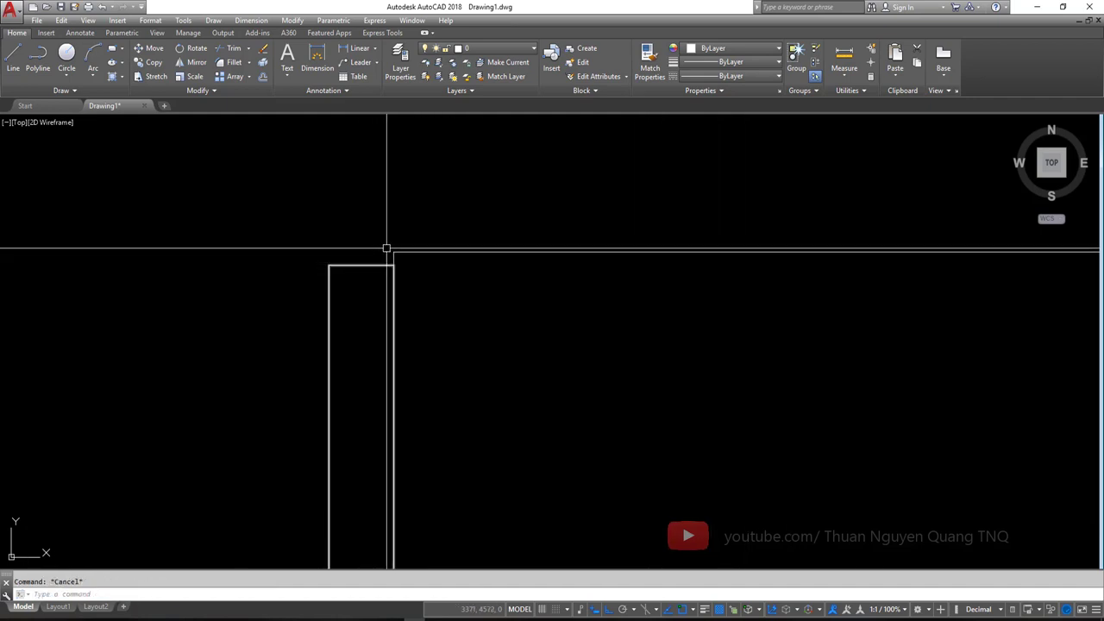
scroll(386, 246, "down", 3)
scroll(348, 328, "up", 3)
mouse_move(347, 328)
middle_mouse_down()
mouse_move(377, 252)
mouse_move(363, 283)
middle_mouse_up()
scroll(377, 251, "down", 4)
- Draw the backrest's 360-unit vertical edge and its horizontal lower edge to the right post
key("Return")
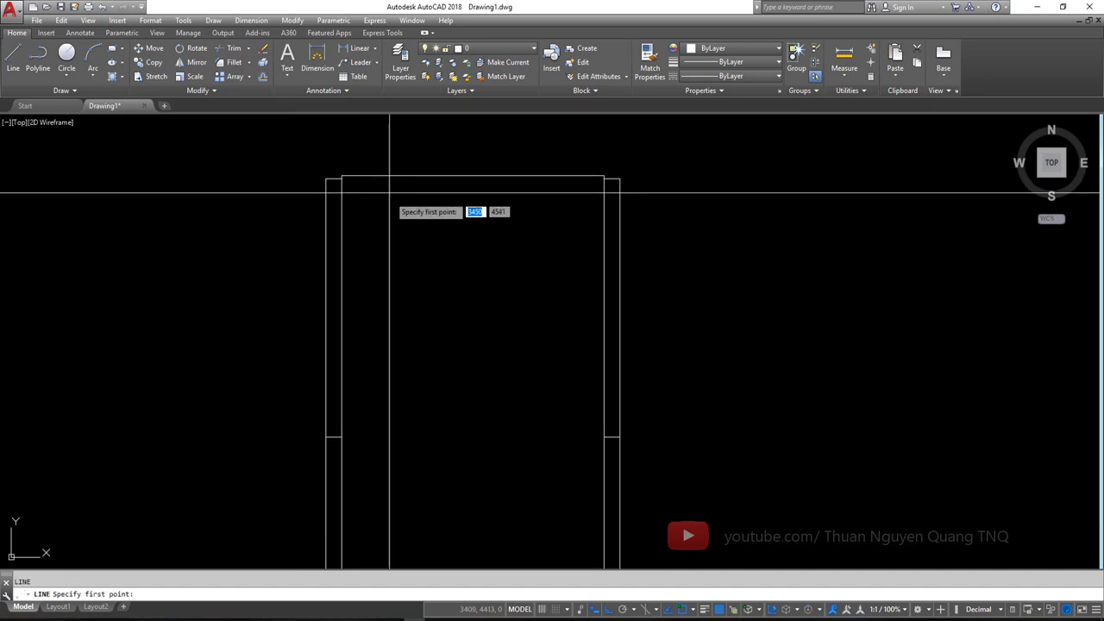
left_click(333, 179)
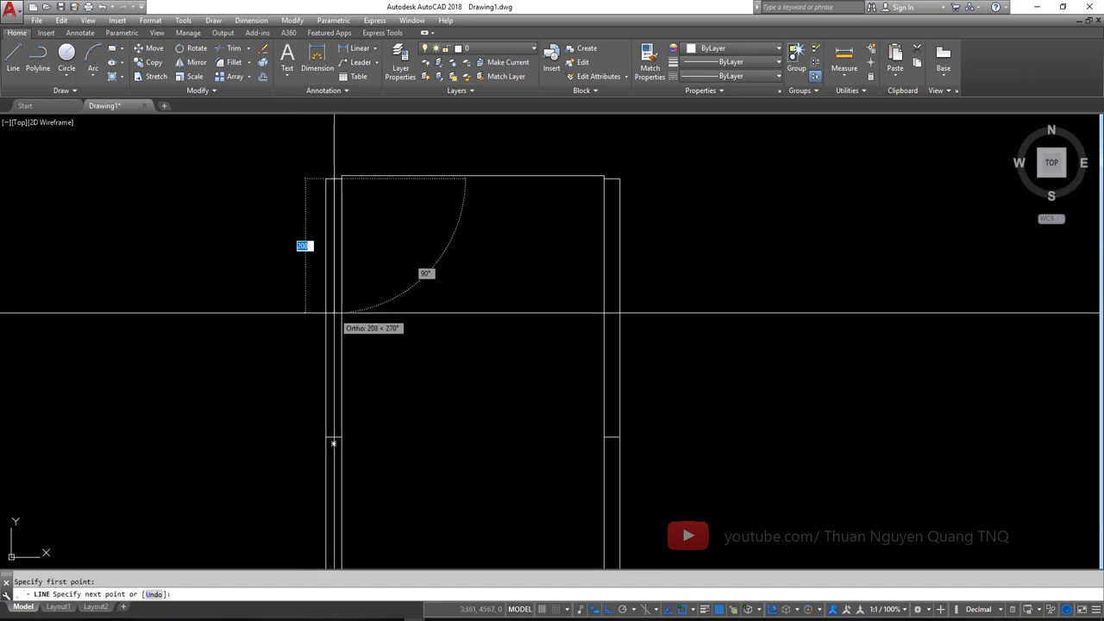
type("60")
key("Return")
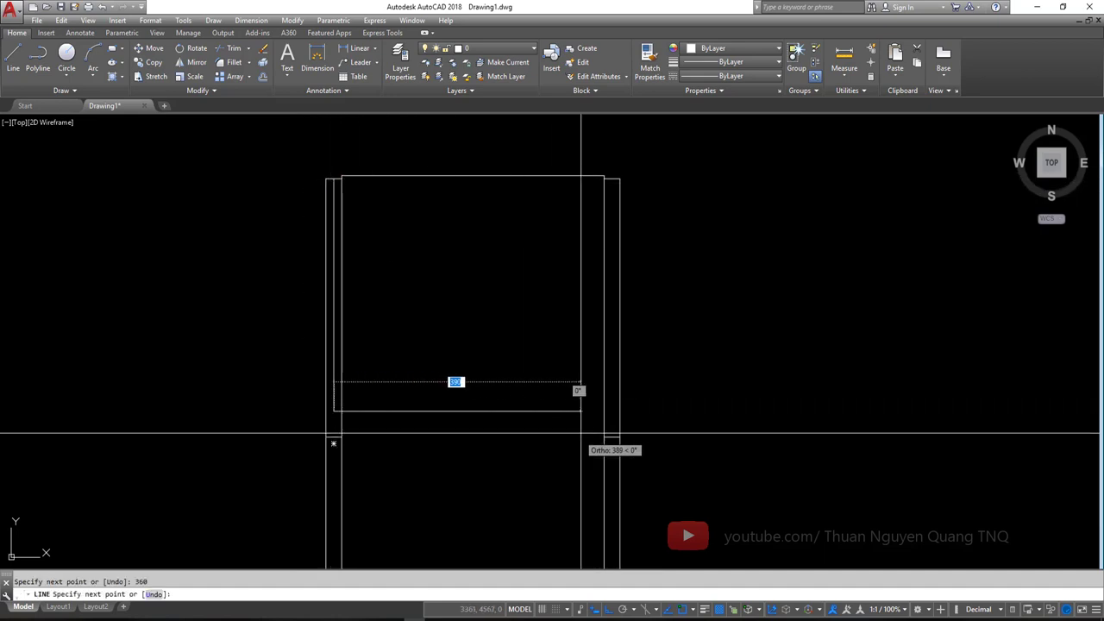
left_click(604, 412)
key("Return")
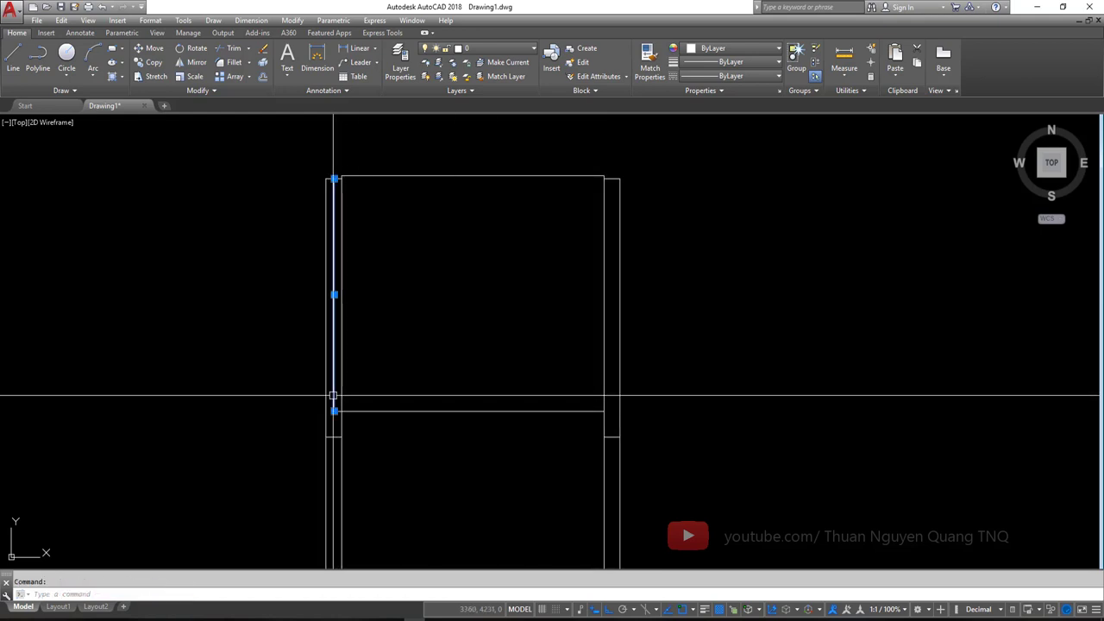
- Trim the overlapping lines between the posts and bring up the reference sheet
scroll(345, 399, "up", 4)
type("tr")
key("Return")
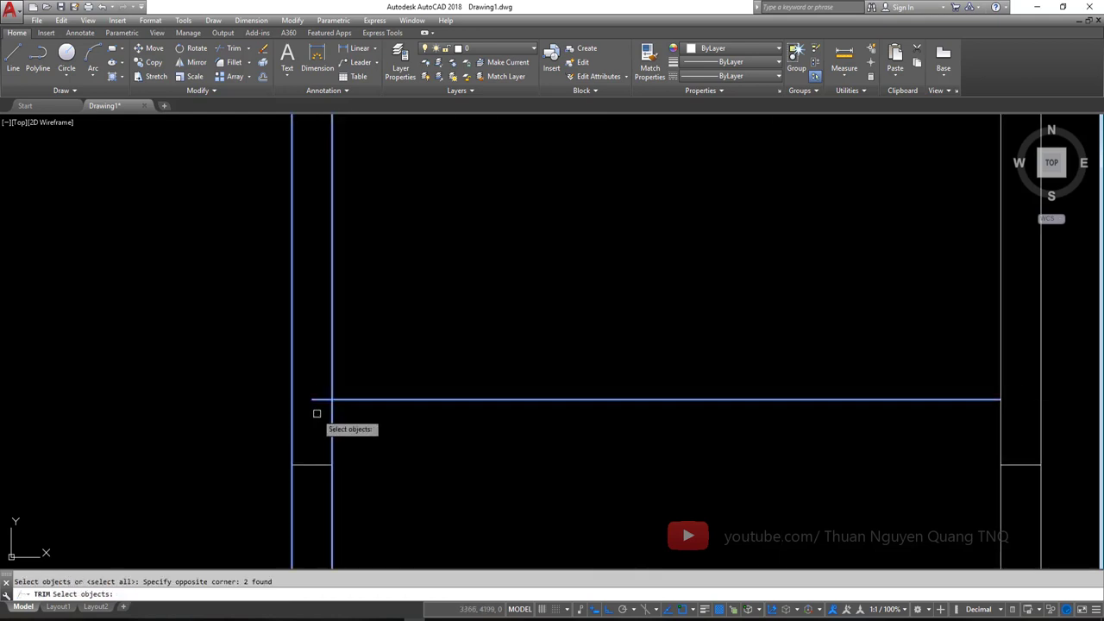
key("Return")
scroll(316, 398, "down", 3)
key("alt+Tab")
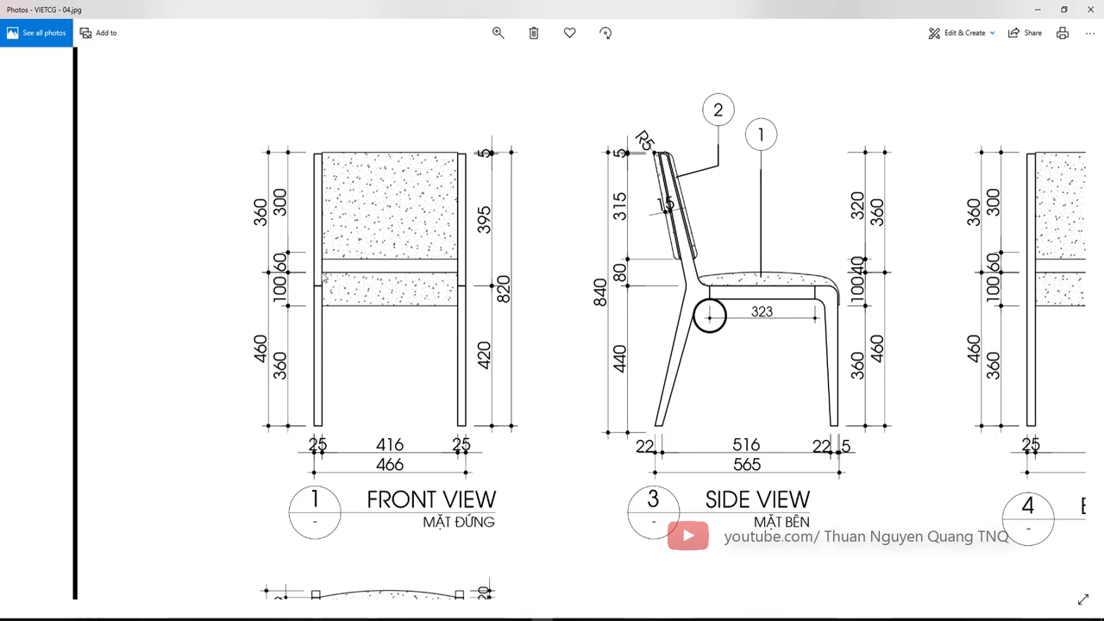
- Zoom in and back out on the reference's chair front view, then return to AutoCAD
scroll(302, 263, "up", 3)
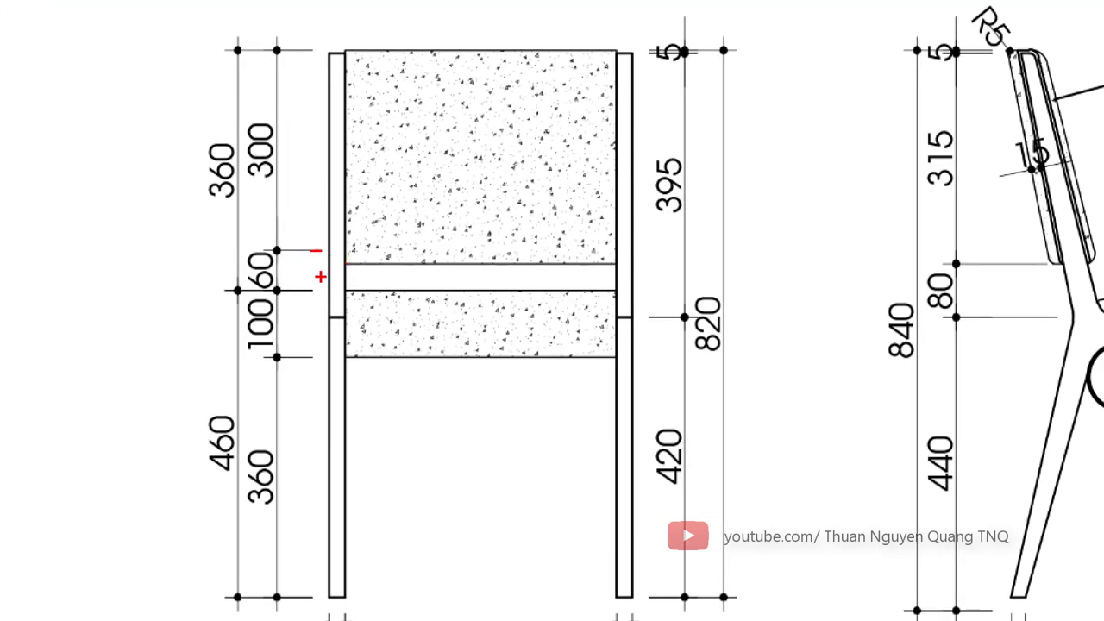
scroll(304, 266, "down", 3)
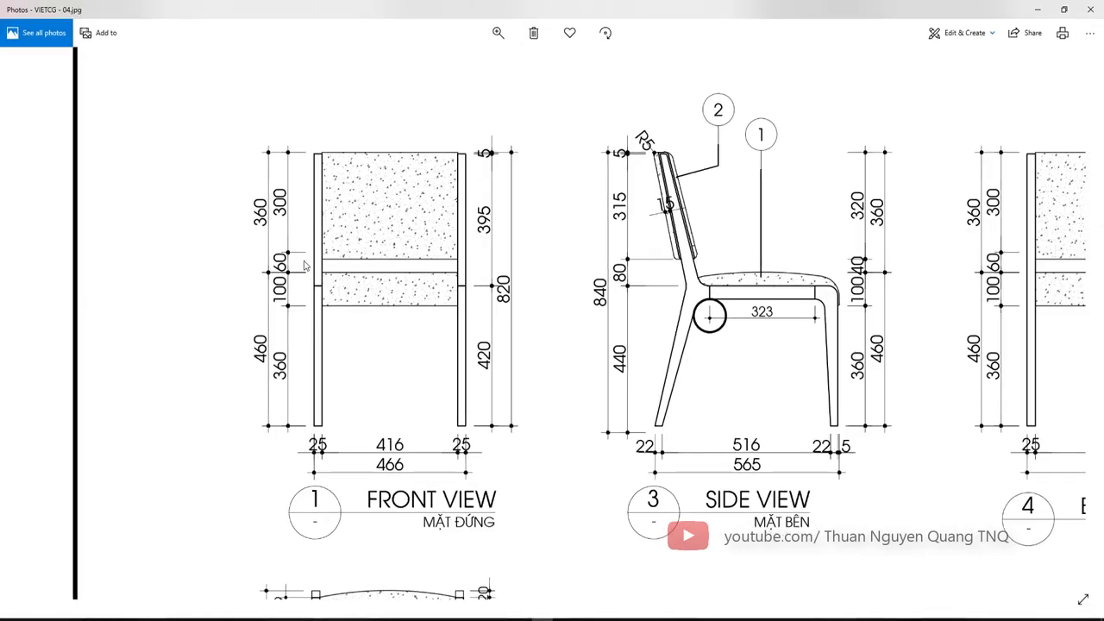
key("alt+Tab")
- Offset the backrest's bottom edge 60 units upward to form the rail line
scroll(359, 362, "up", 2)
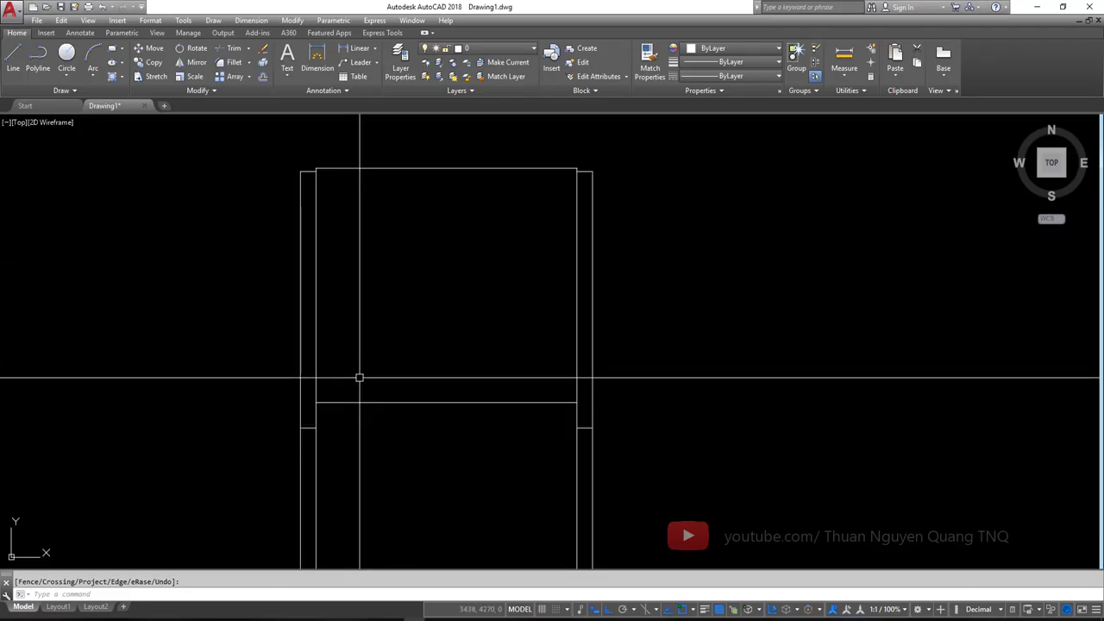
type("o")
key("Return")
type("60")
key("Return")
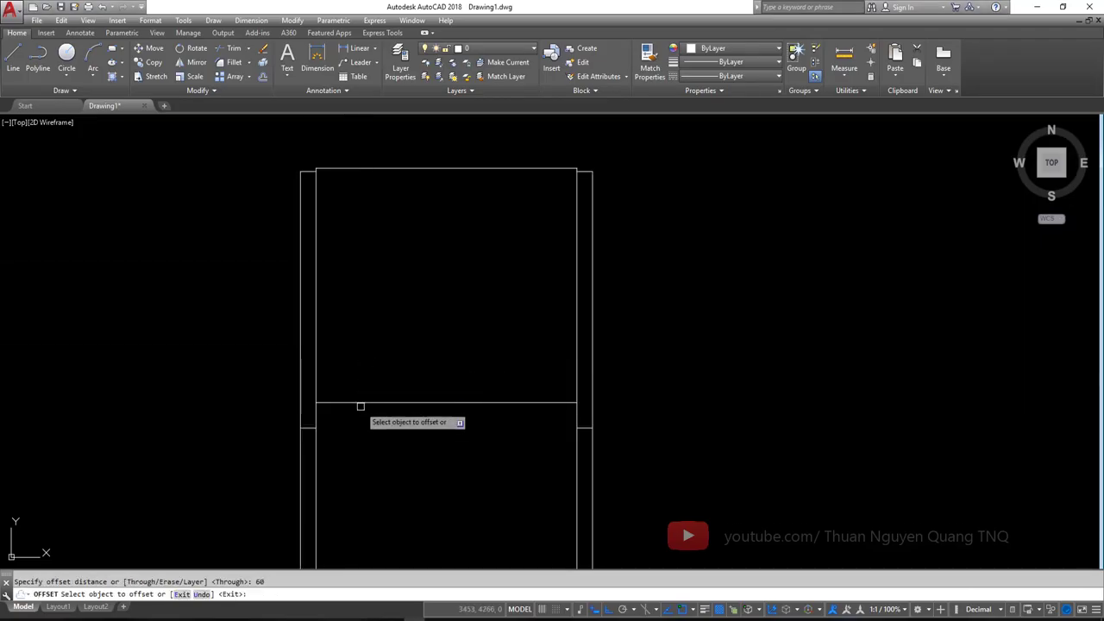
key("Escape")
type("o")
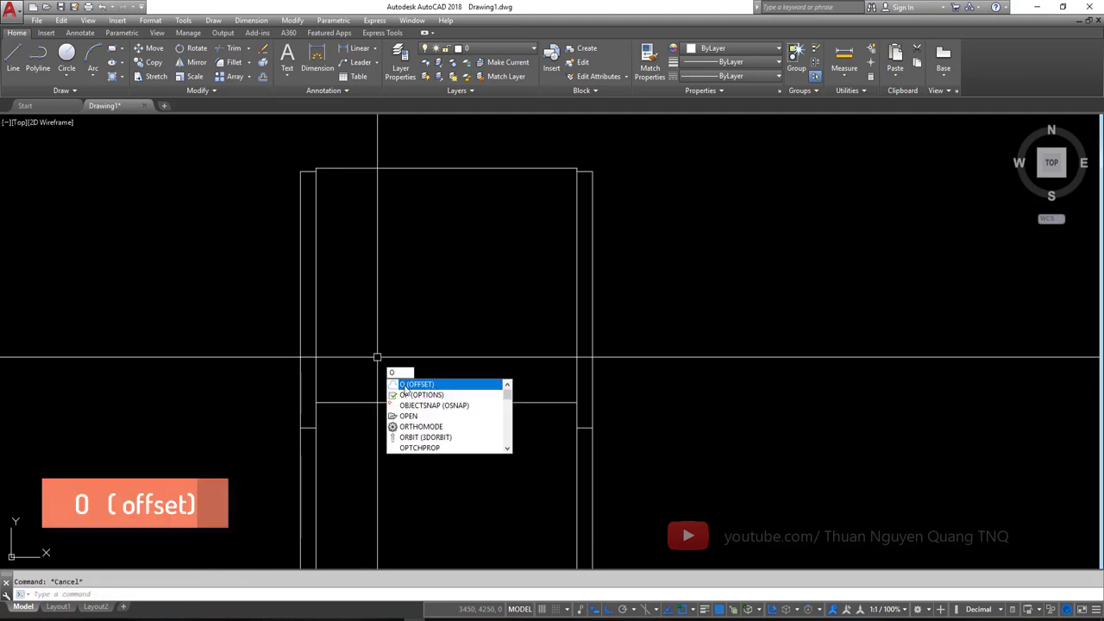
key("Return")
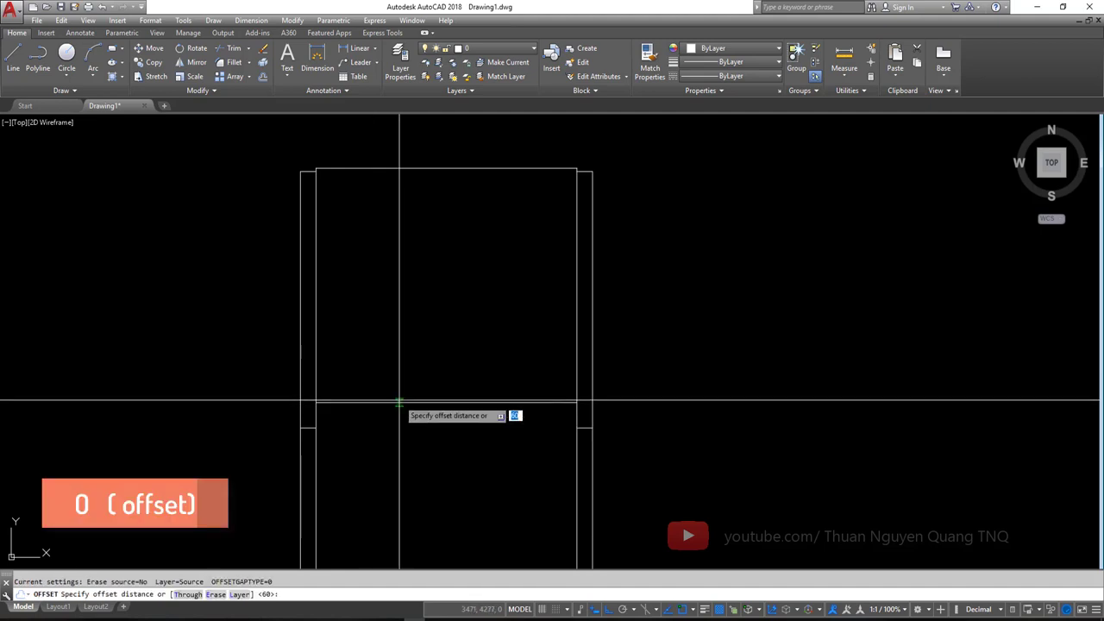
key("Escape")
type("o")
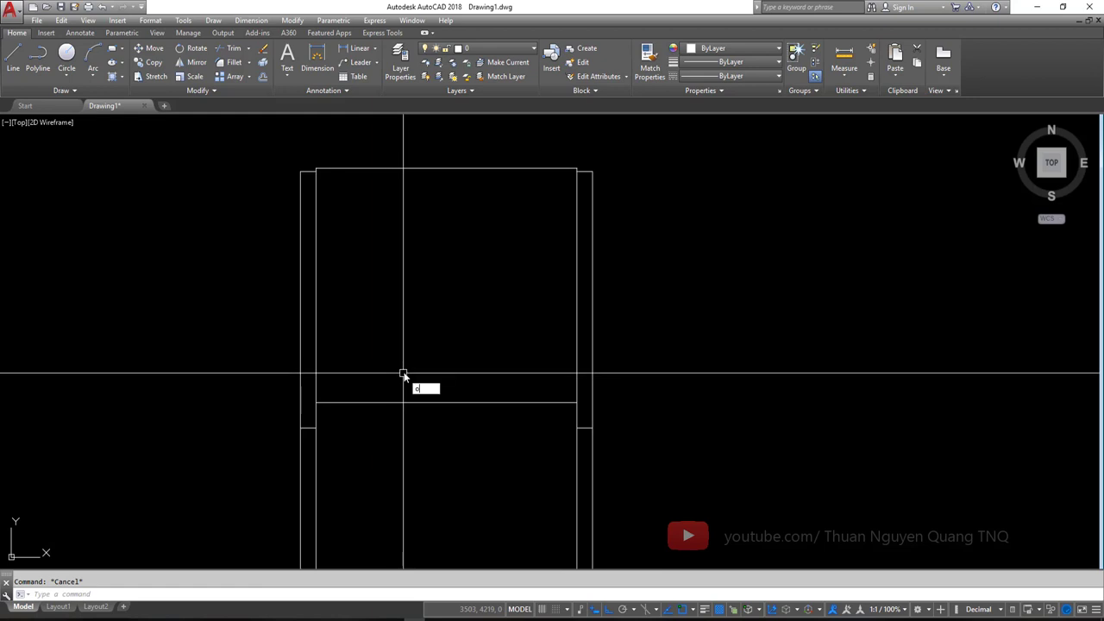
key("Return")
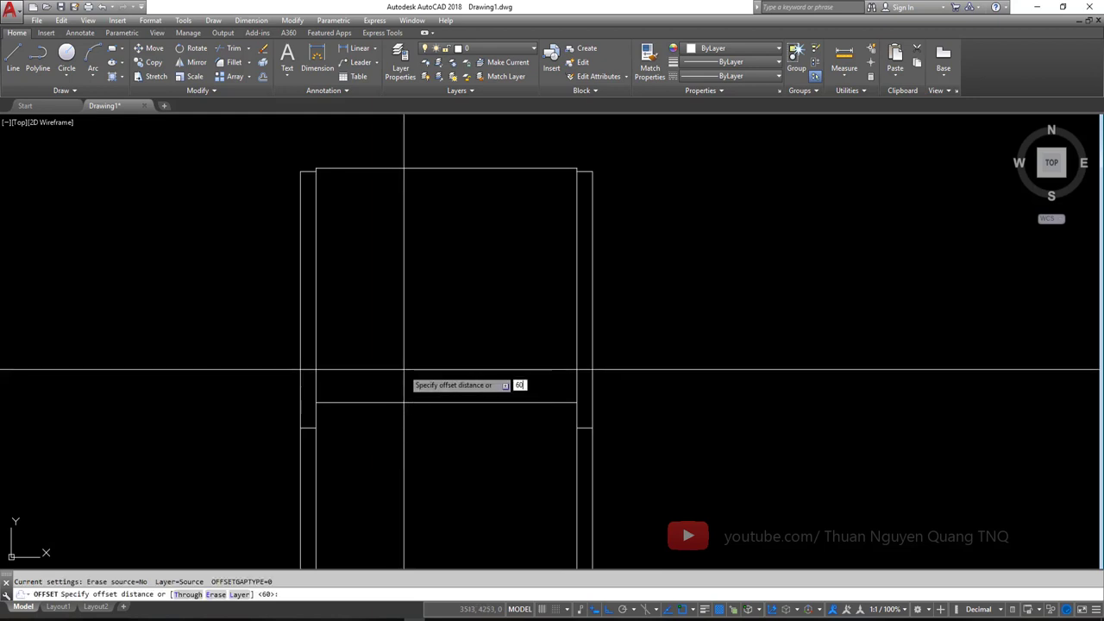
key("Return")
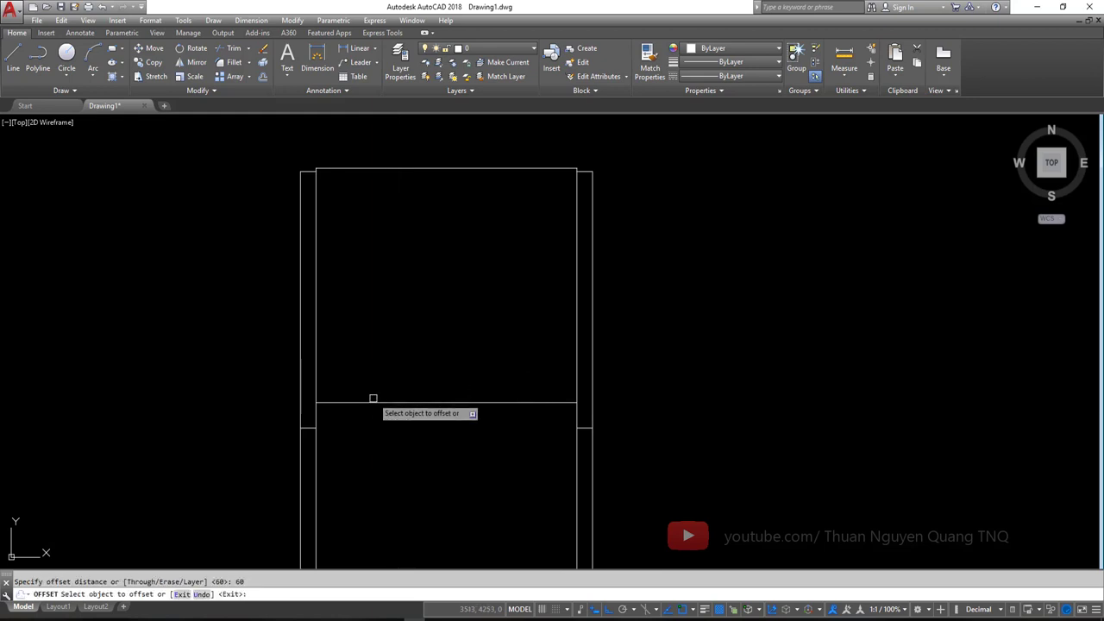
left_click(373, 401)
left_click(388, 382)
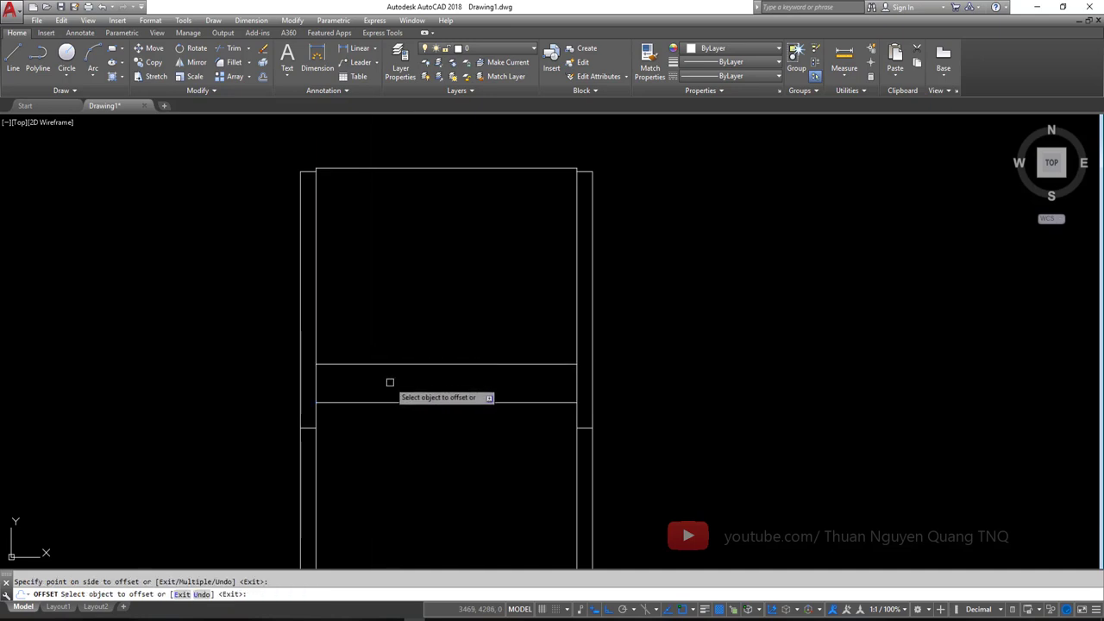
- Check the rail and seat heights on the reference chair sheet
key("alt+Tab")
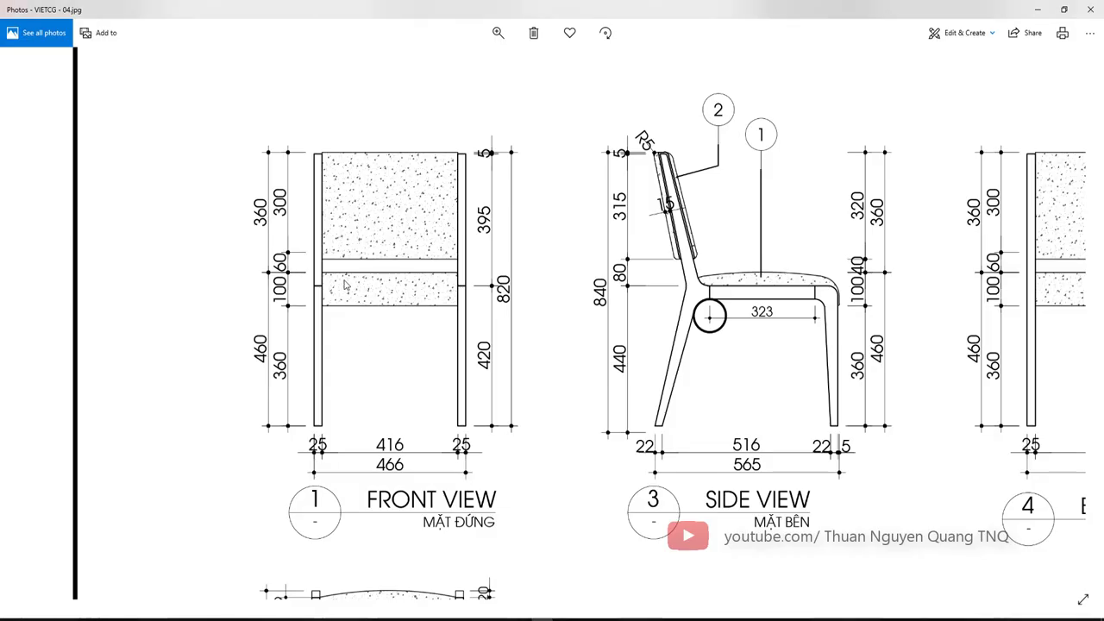
scroll(344, 286, "up", 3)
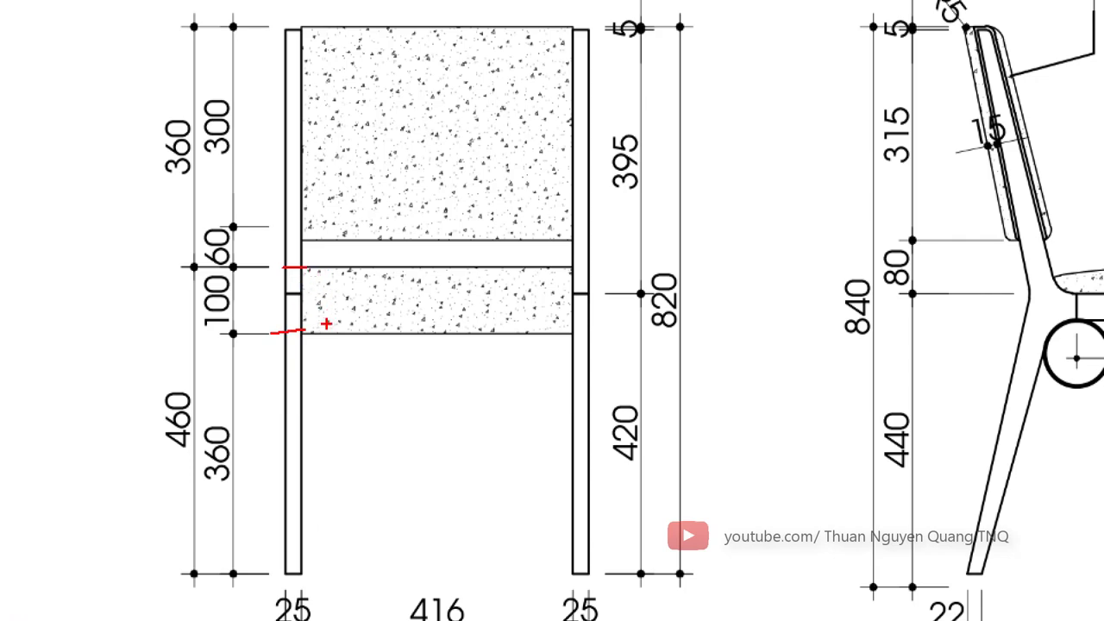
scroll(326, 289, "down", 3)
key("alt+Tab")
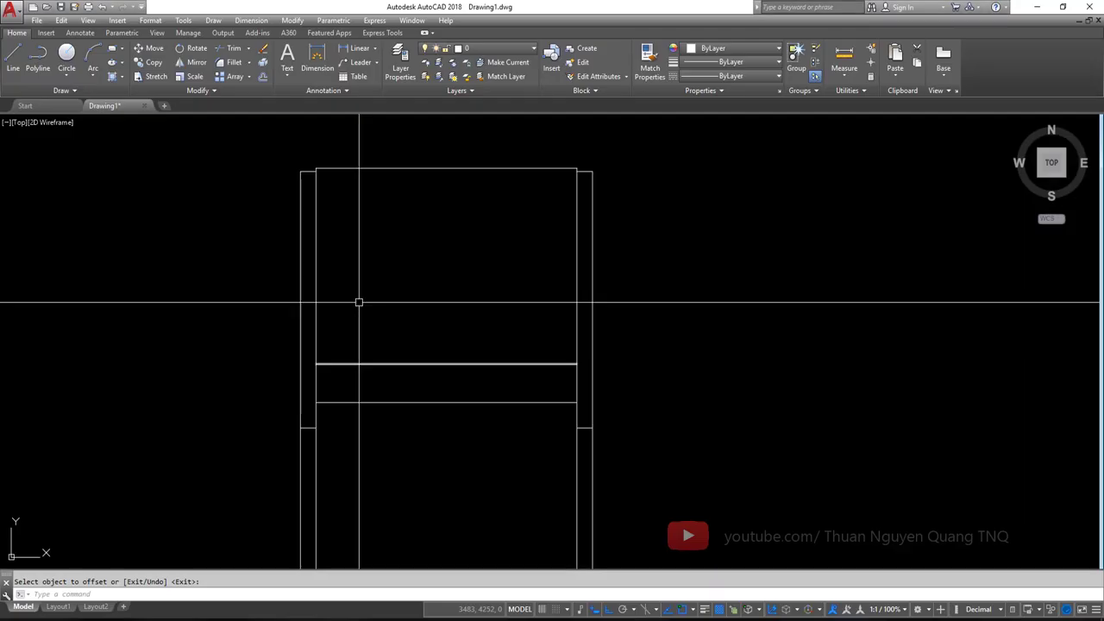
- Offset the lower rail line 100 units downward to close off the seat panel
key("Return")
key("Return")
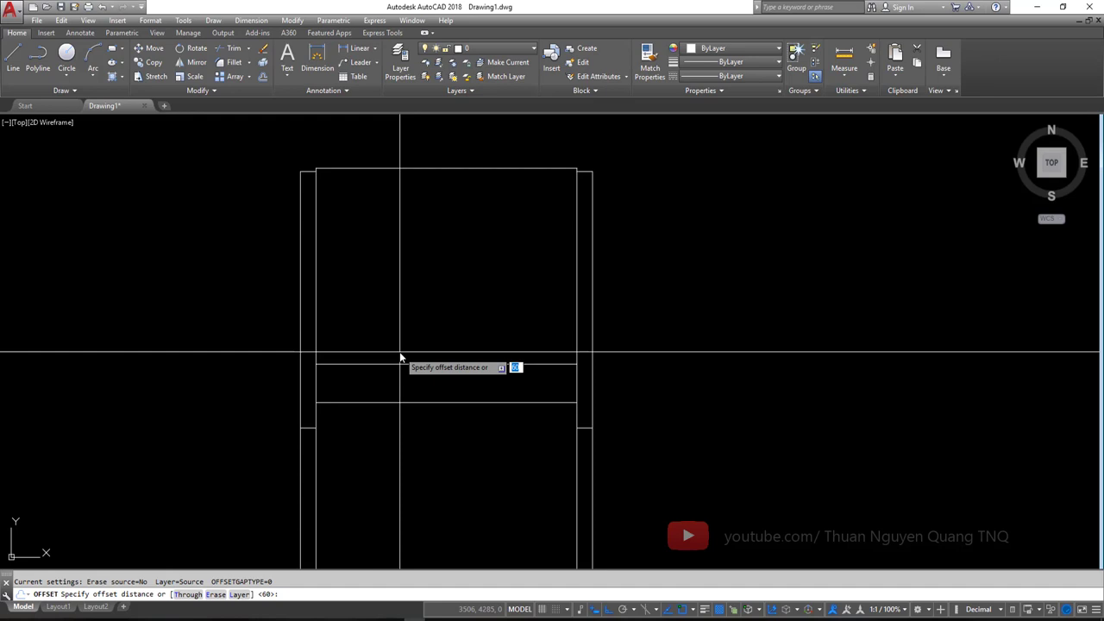
type("100")
key("Return")
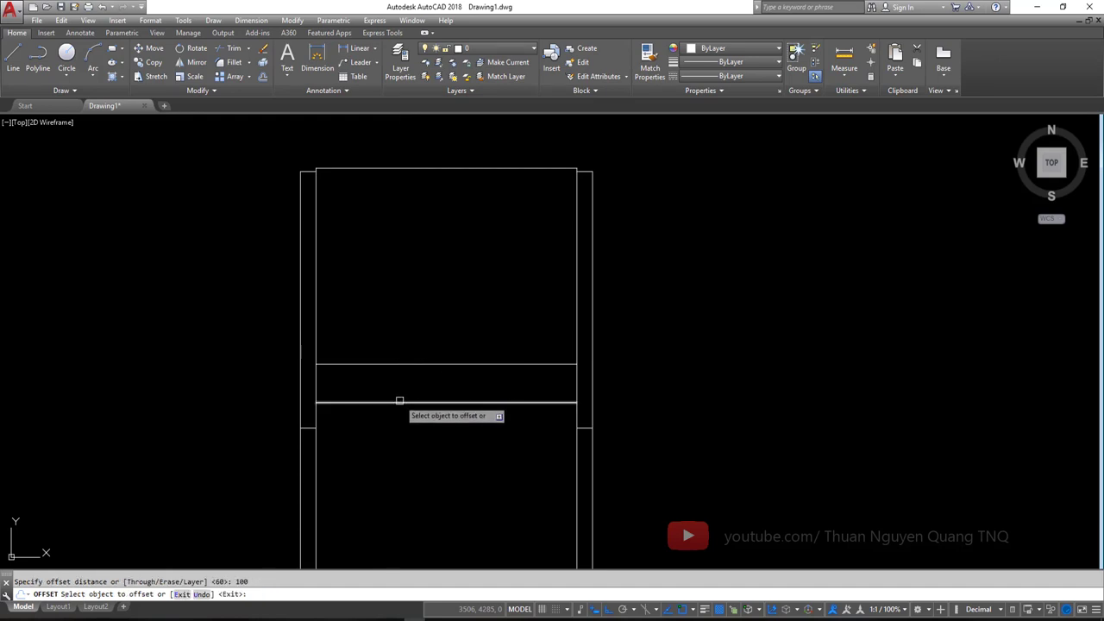
left_click(400, 401)
left_click(406, 477)
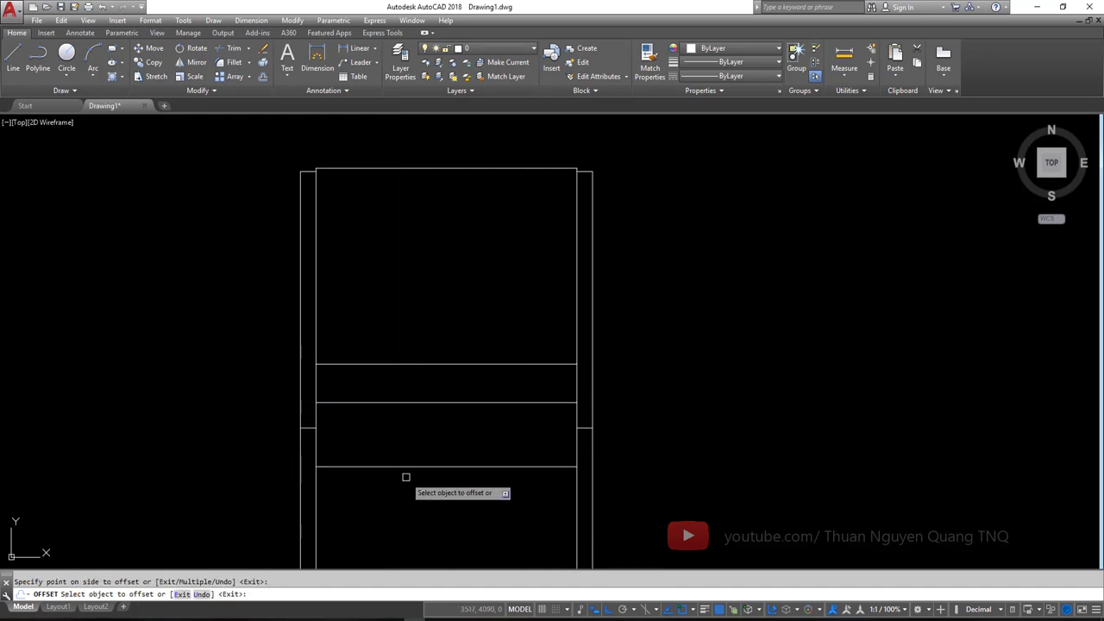
key("Return")
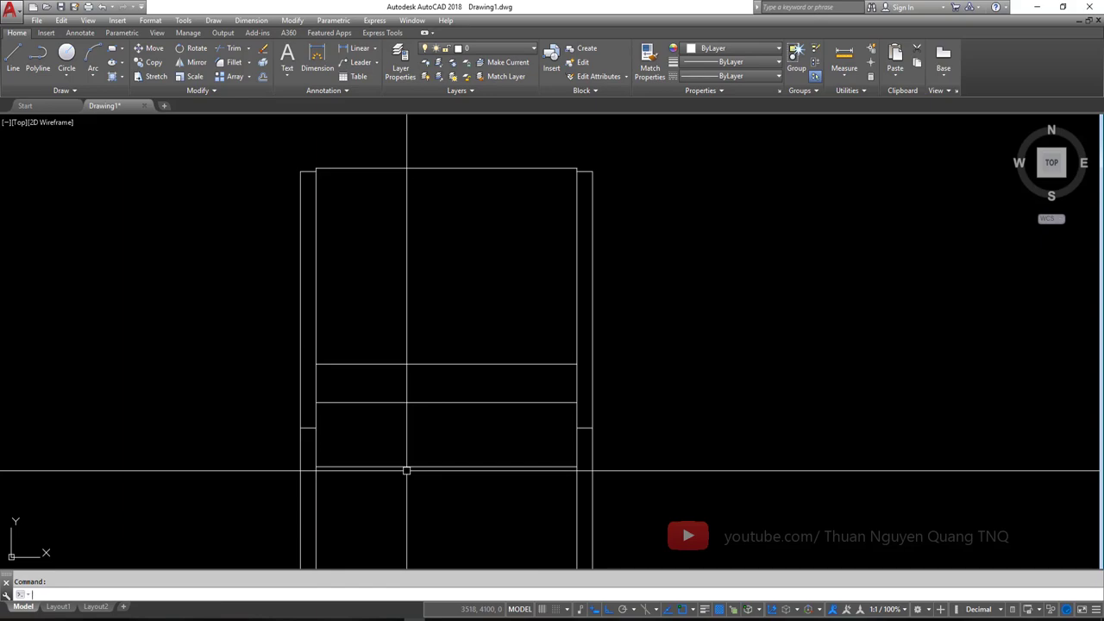
key("alt+Tab")
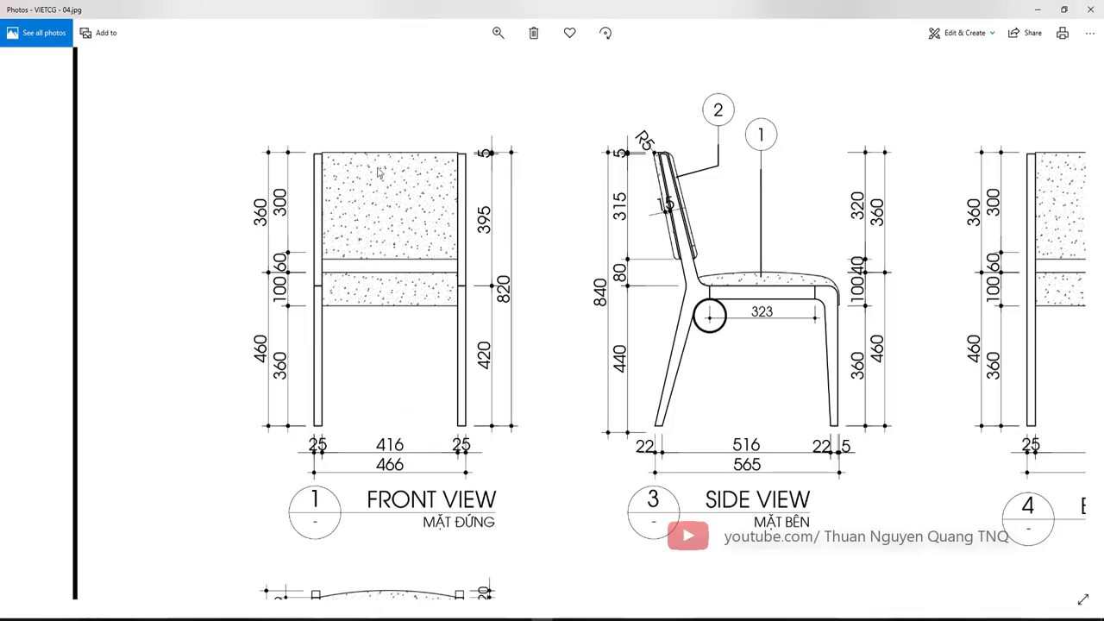
key("alt+Tab")
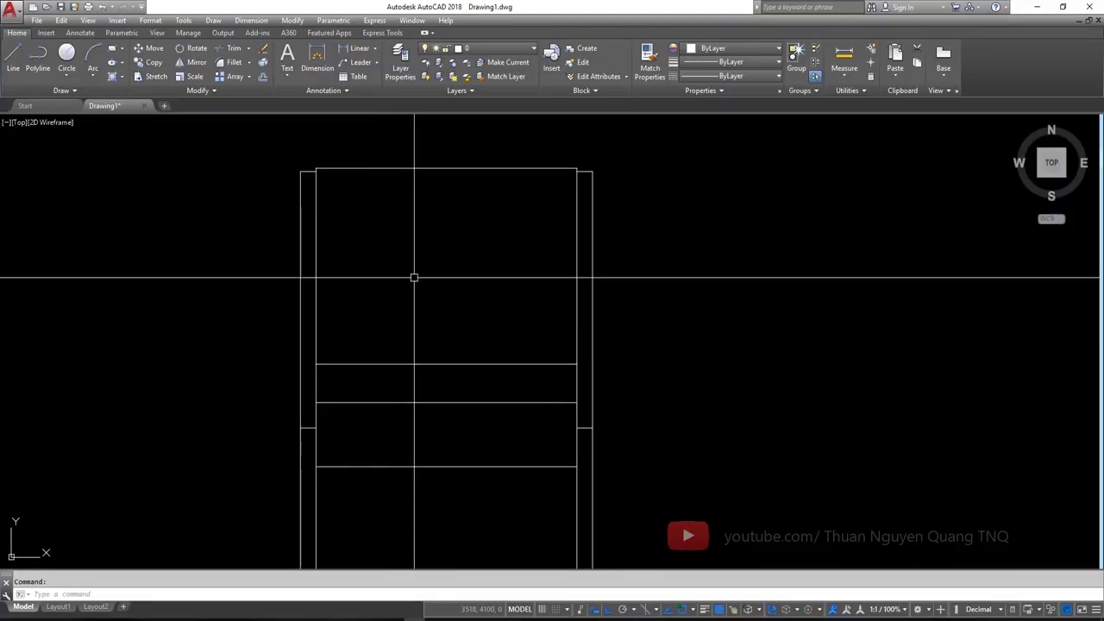
- After glancing at the reference, start HATCH from the command autocomplete list
scroll(415, 278, "down", 4)
middle_click_drag(426, 316, 389, 247)
key("alt+Tab")
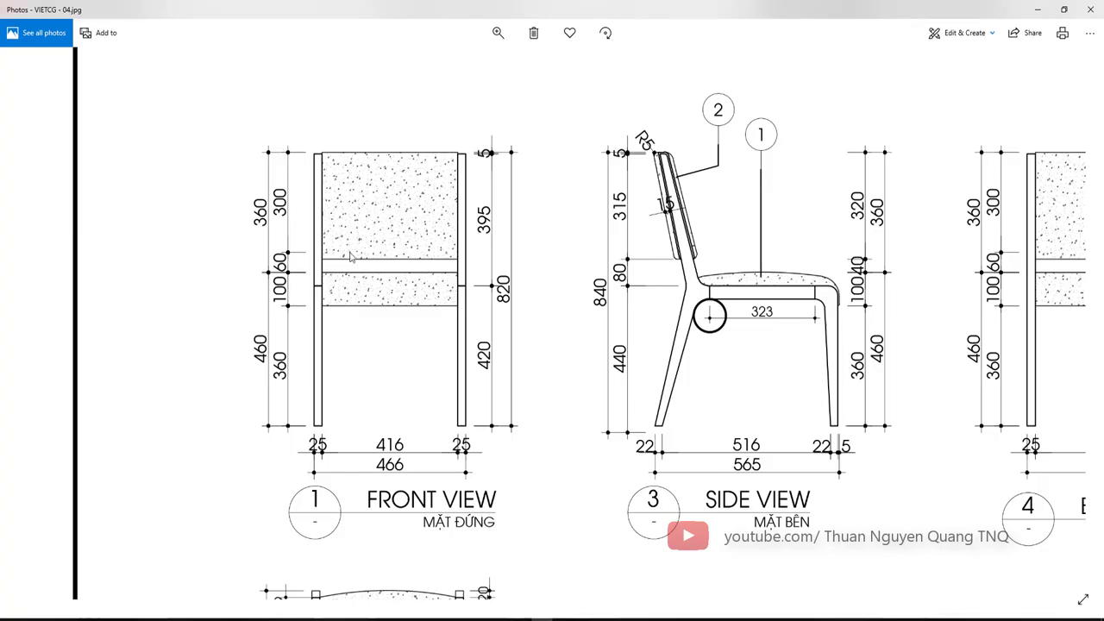
key("alt+Tab")
scroll(347, 249, "up", 2)
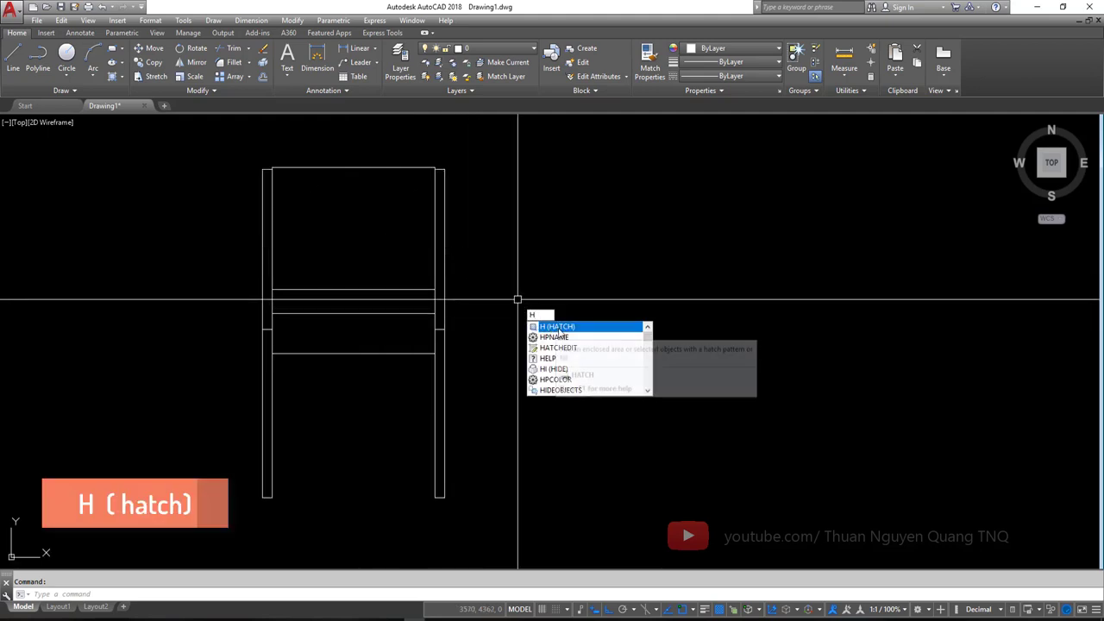
left_click(557, 327)
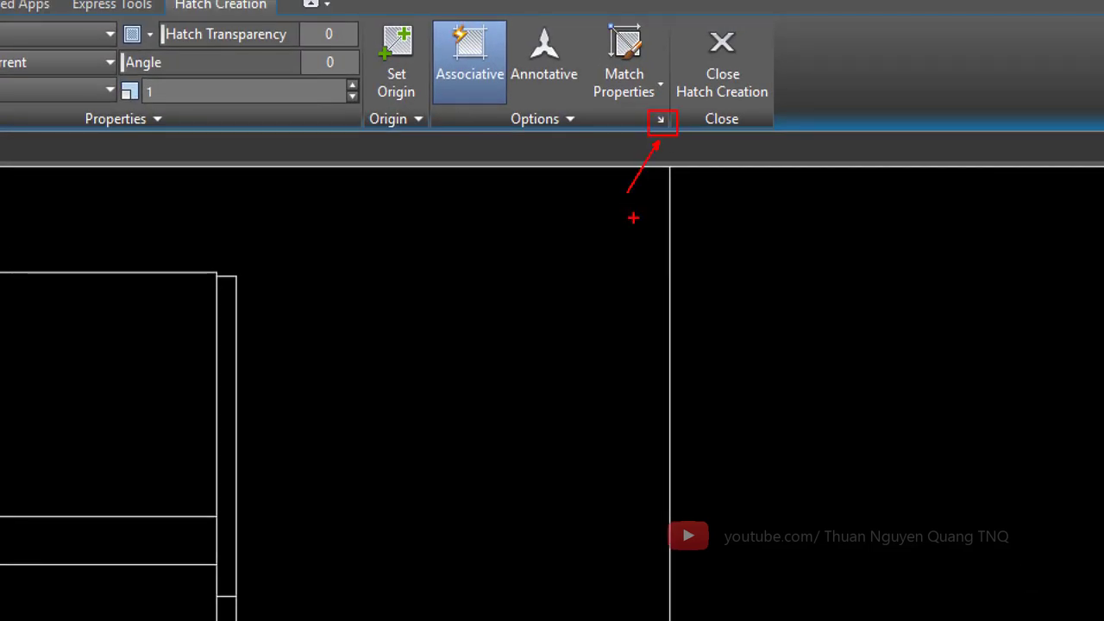
- In Hatch and Gradient settings, choose the AR-CONC pattern from Other Predefined at scale 5
left_click(660, 92)
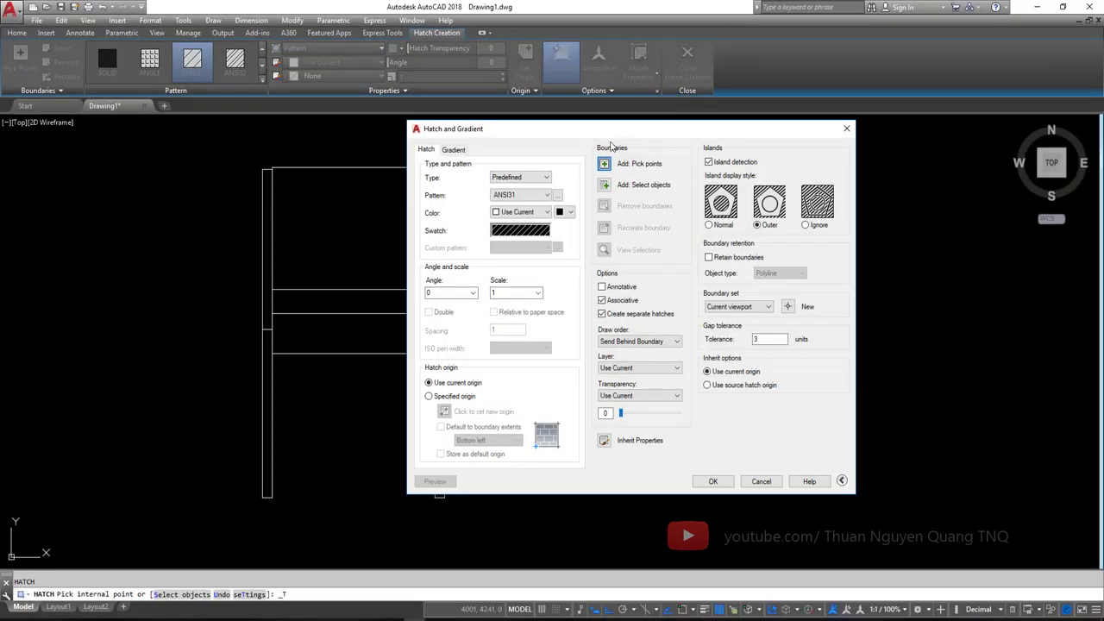
mouse_move(634, 134)
left_mouse_down()
mouse_move(515, 145)
mouse_move(541, 160)
left_mouse_up()
left_click(741, 145)
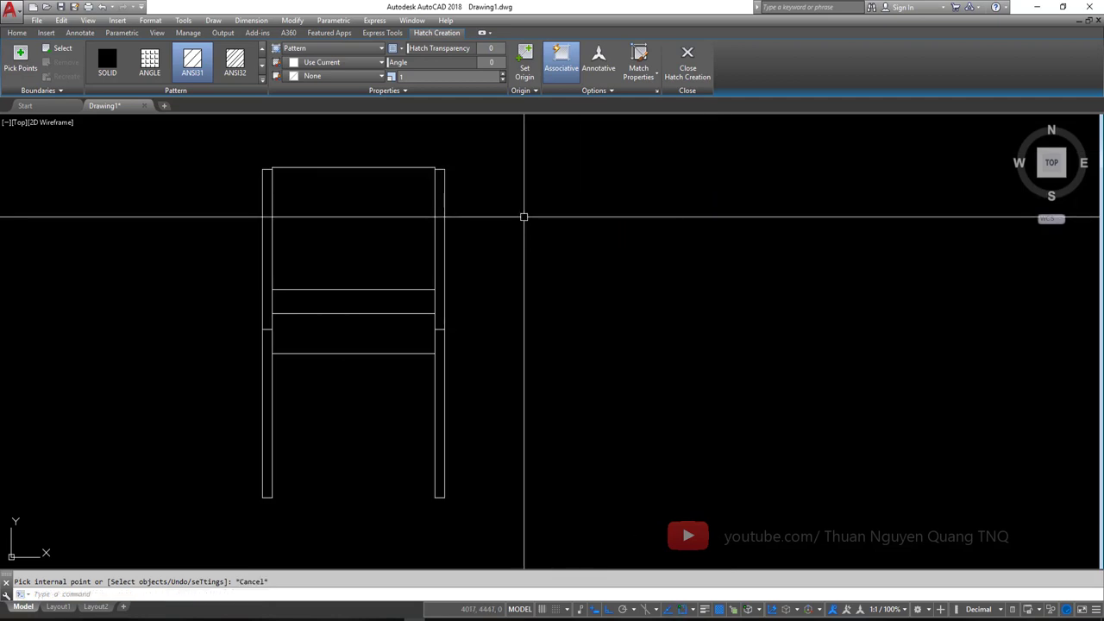
type("h")
key("Return")
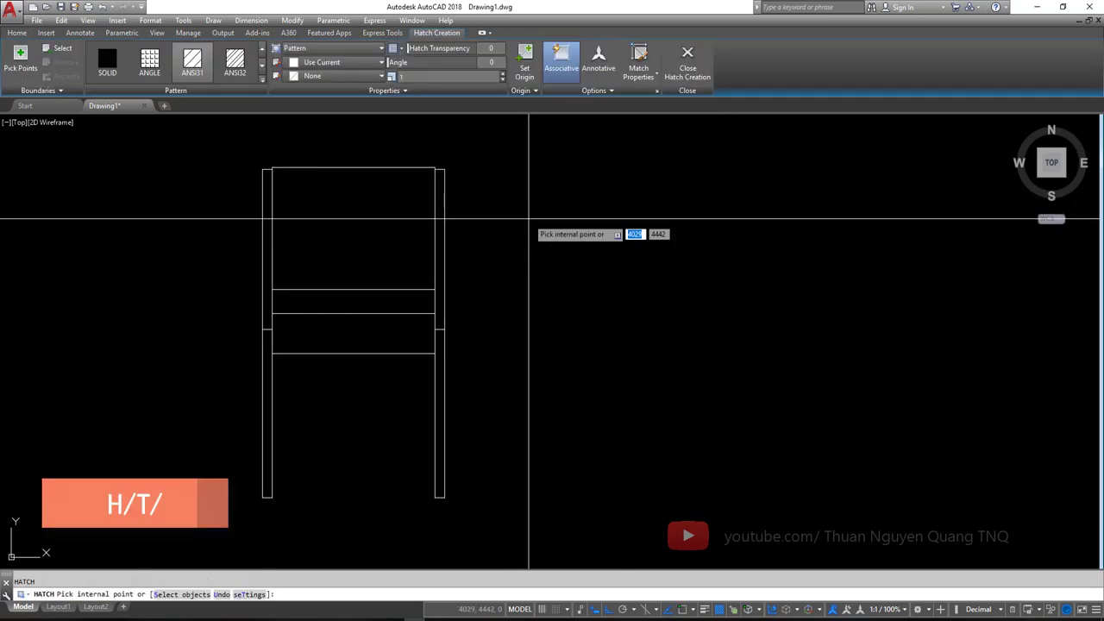
key("Return")
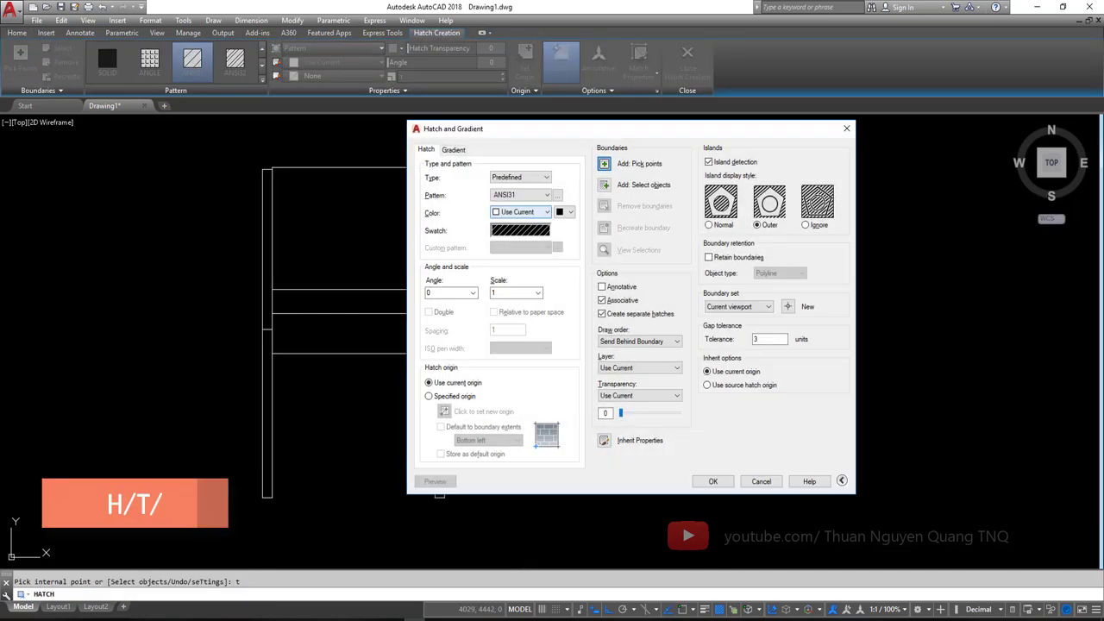
left_click_drag(519, 131, 595, 163)
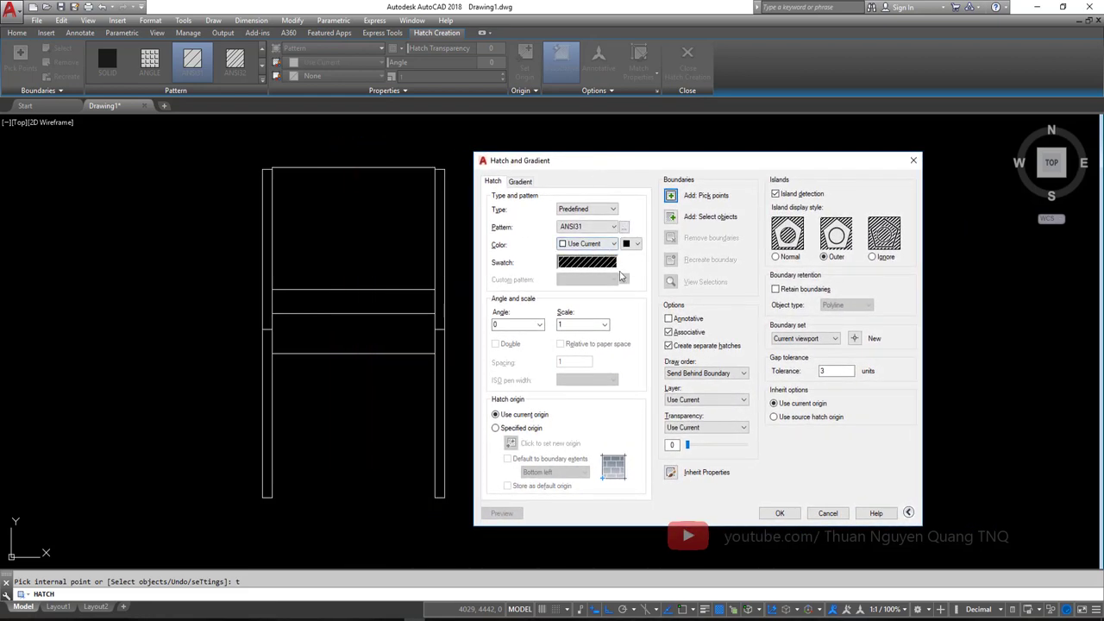
left_click(601, 227)
left_click(614, 227)
left_click(624, 227)
left_click(728, 189)
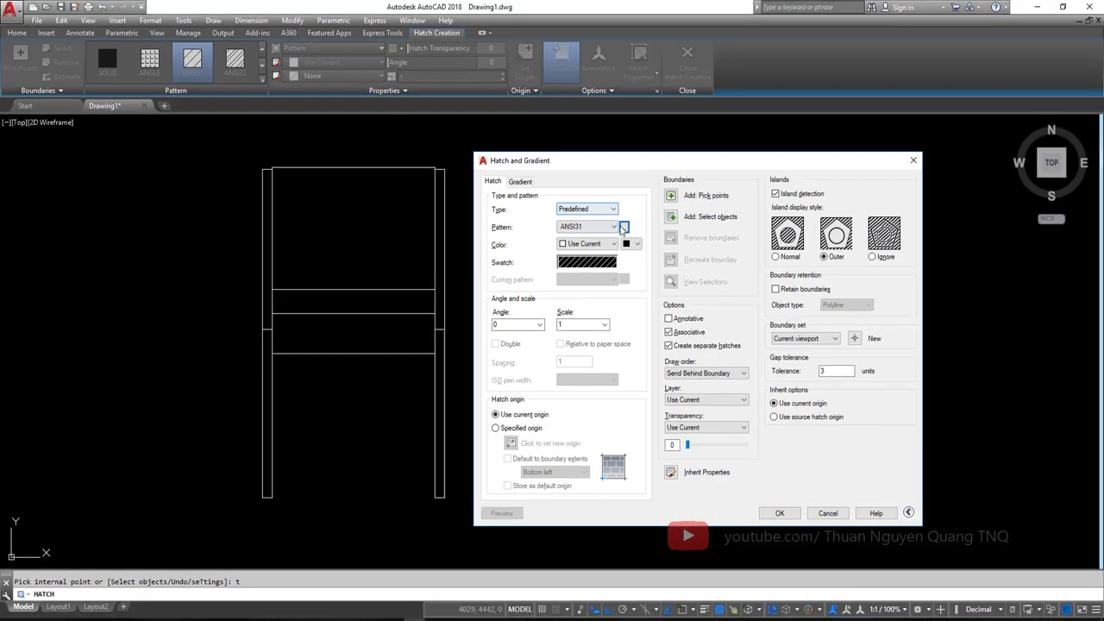
left_click(623, 228)
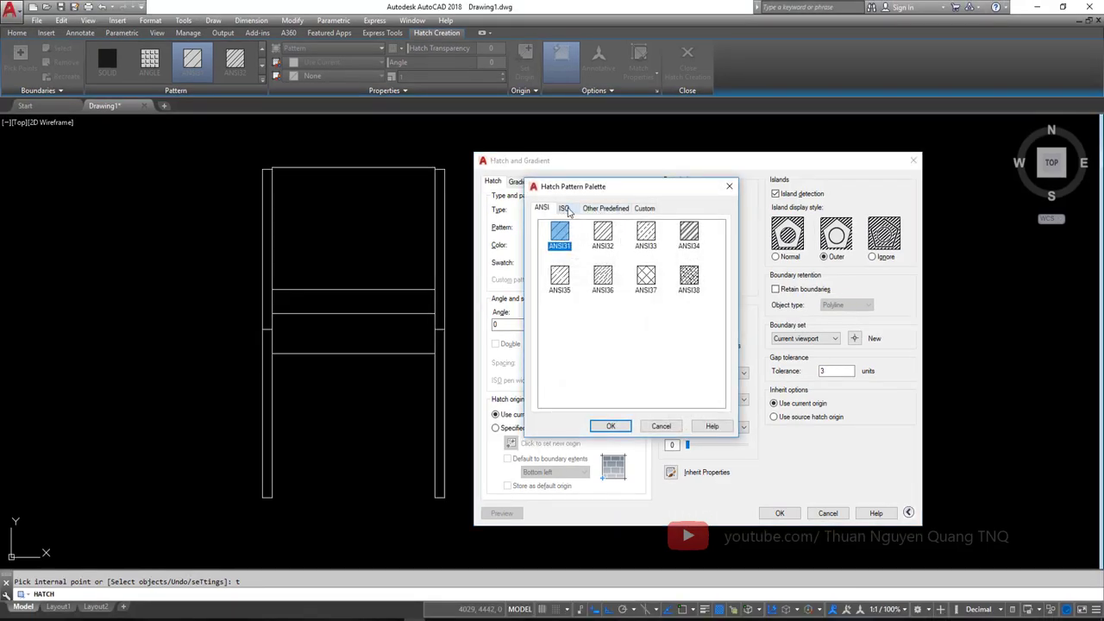
left_click(605, 207)
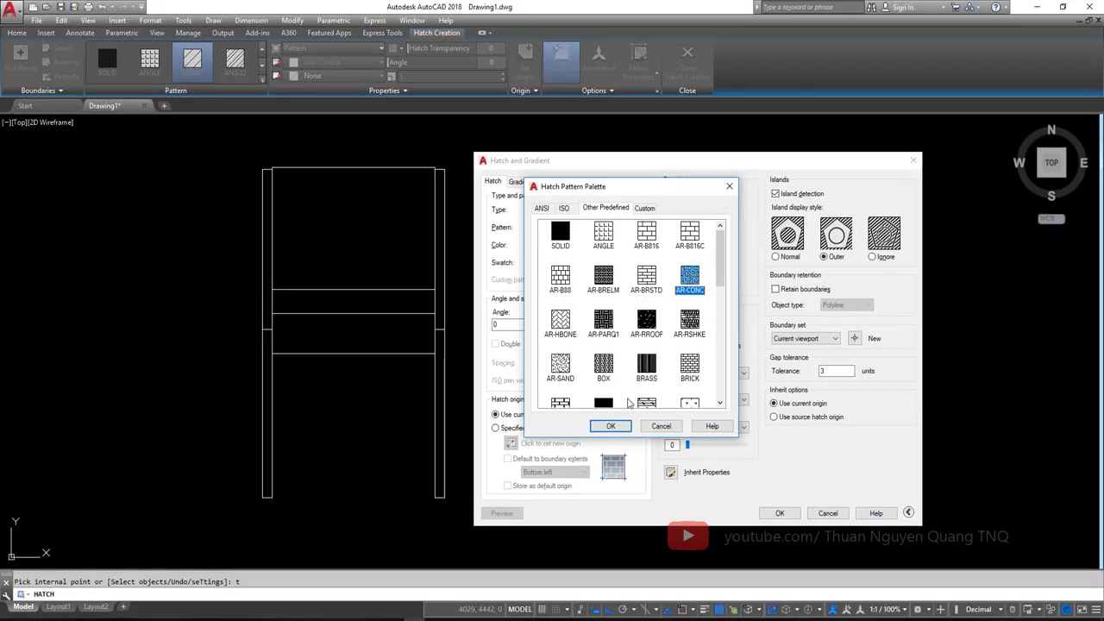
left_click(610, 426)
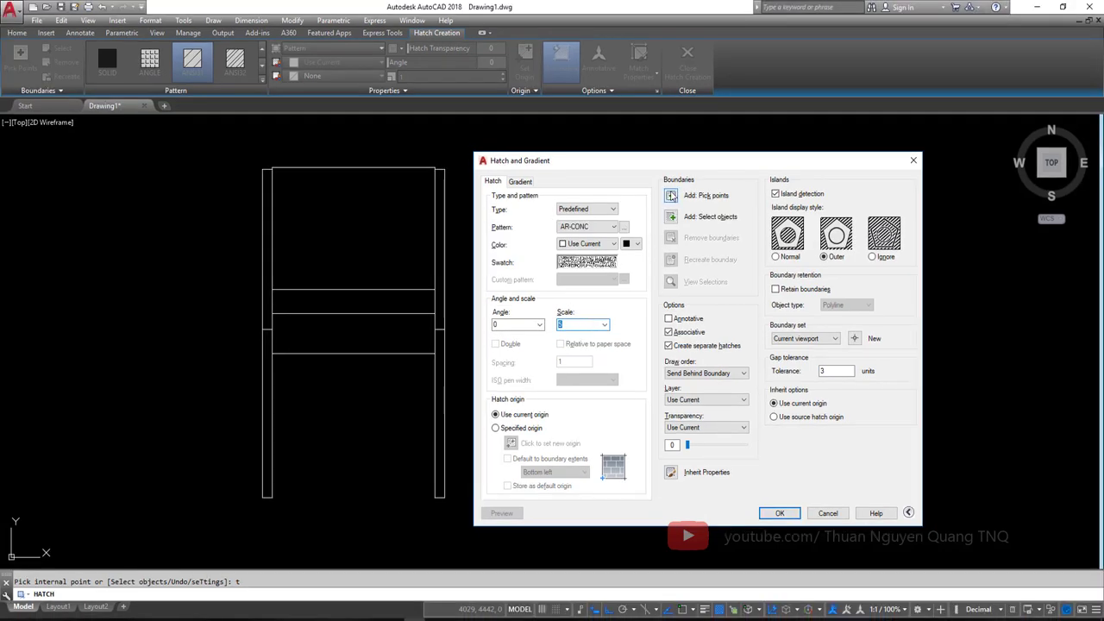
- Pick points inside the backrest and seat panels and apply the hatch
left_click(671, 196)
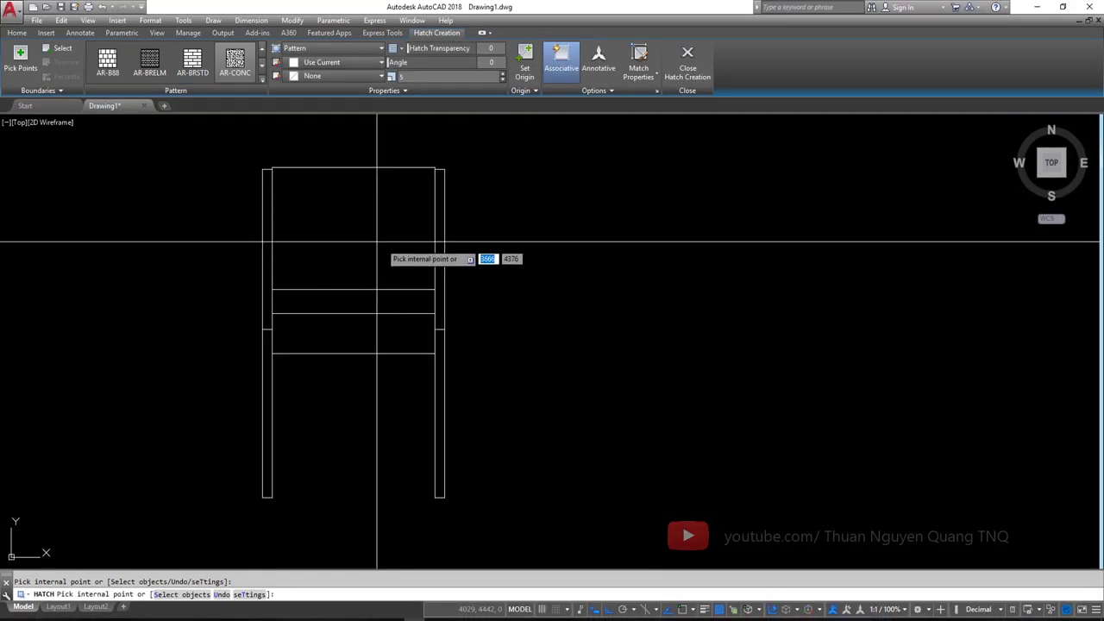
left_click(365, 337)
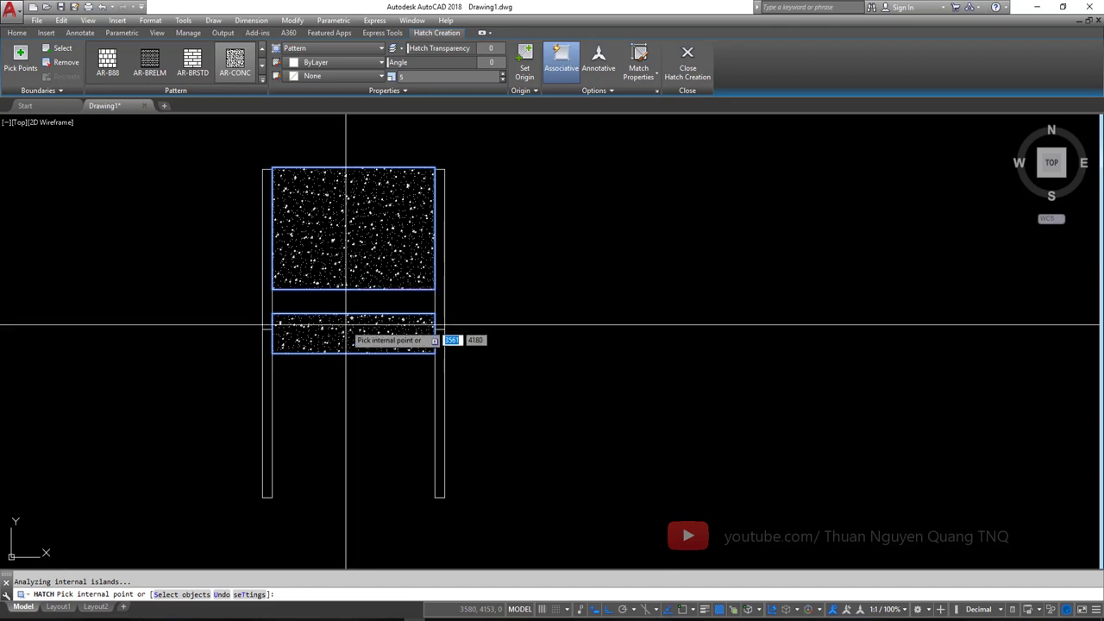
key("Return")
scroll(271, 170, "up", 4)
scroll(677, 164, "up", 3)
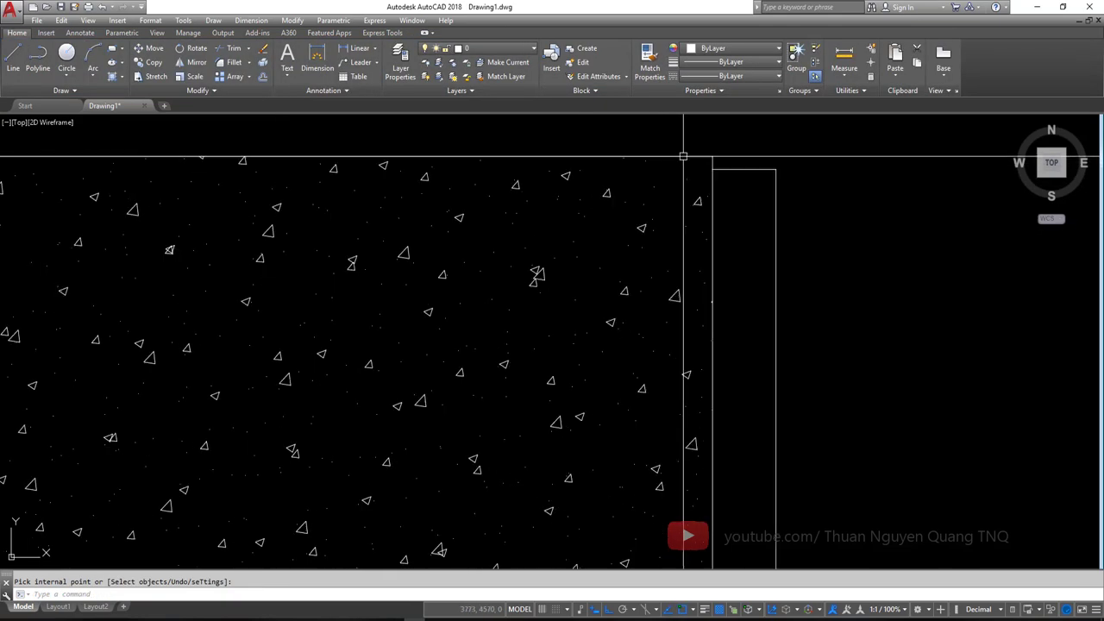
scroll(709, 177, "down", 3)
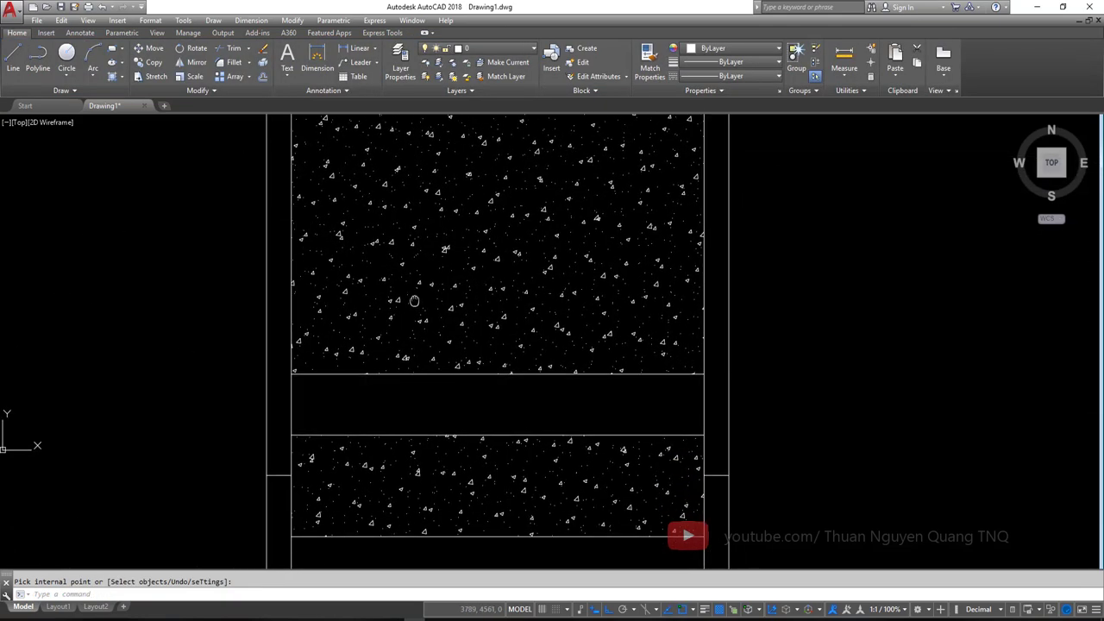
scroll(435, 442, "down", 4)
key("alt+Tab")
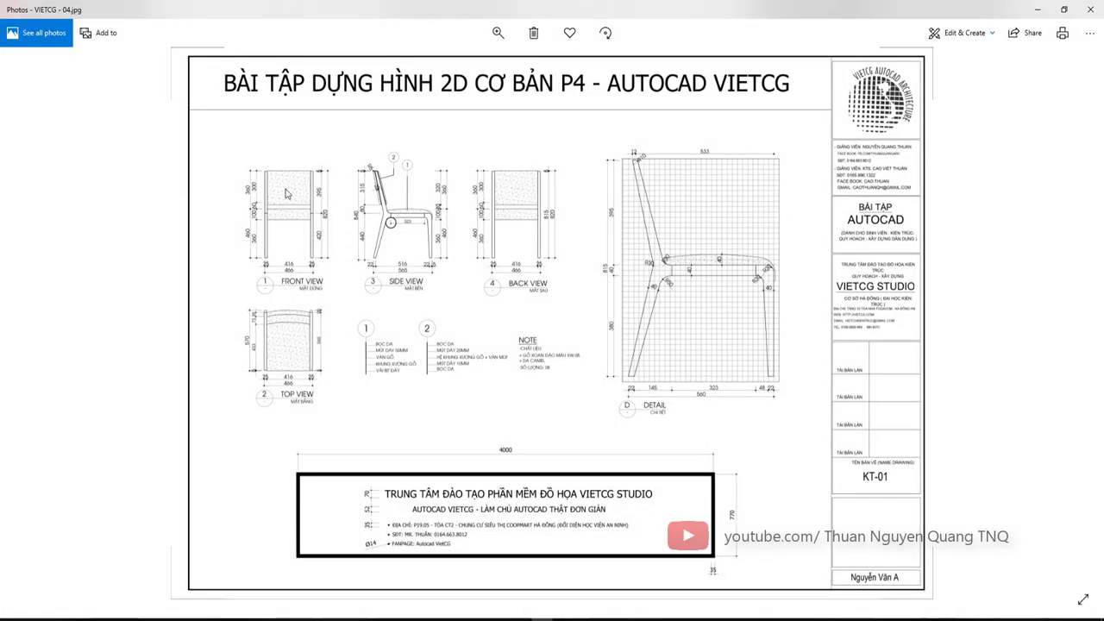
- Enlarge the reference image on the chair's front and side views, then return to AutoCAD
scroll(210, 174, "up", 2)
scroll(210, 174, "up", 2)
left_click_drag(209, 174, 336, 177)
scroll(336, 177, "up", 2)
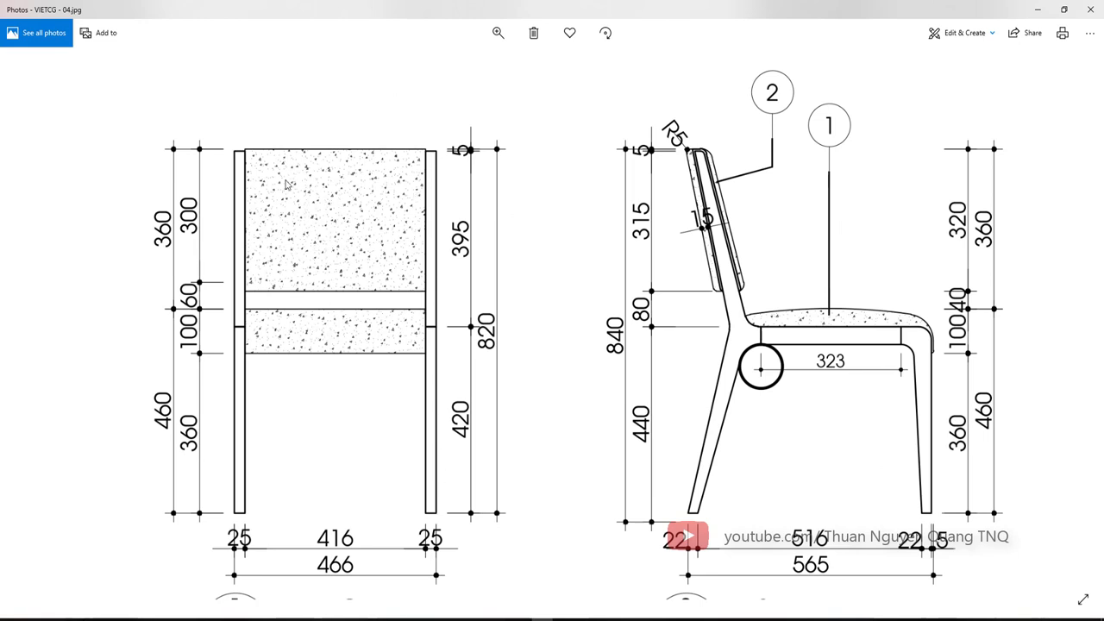
key("alt+Tab")
scroll(415, 305, "down", 2)
scroll(434, 337, "up", 2)
- Recolour the backrest and seat hatches to grey 99,100,102
scroll(383, 271, "up", 1)
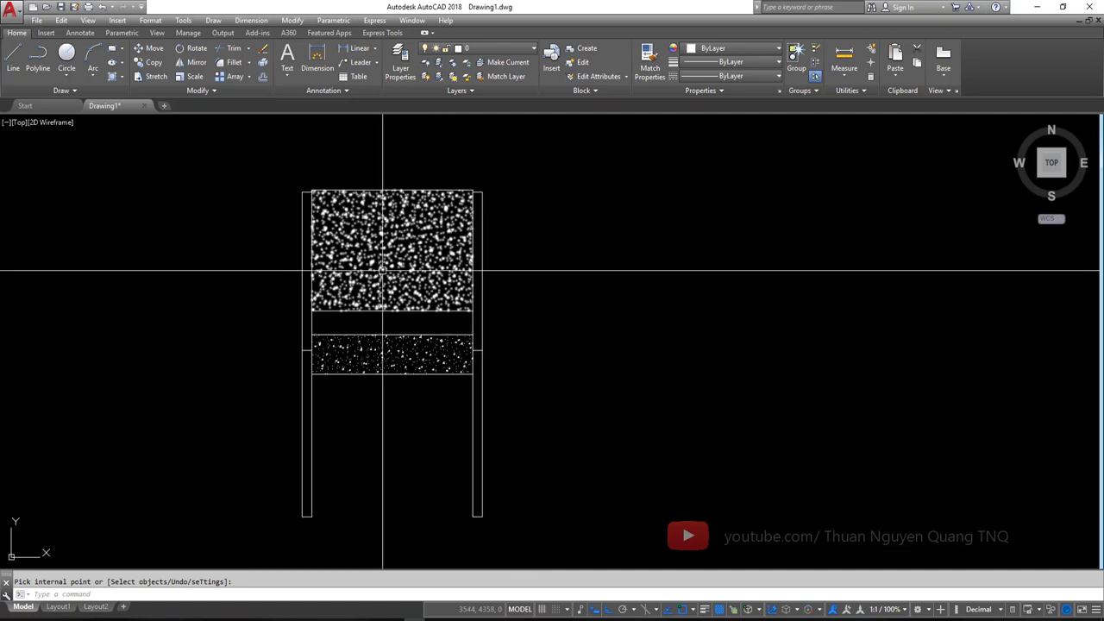
key("Escape")
left_click(383, 271)
left_click(387, 364)
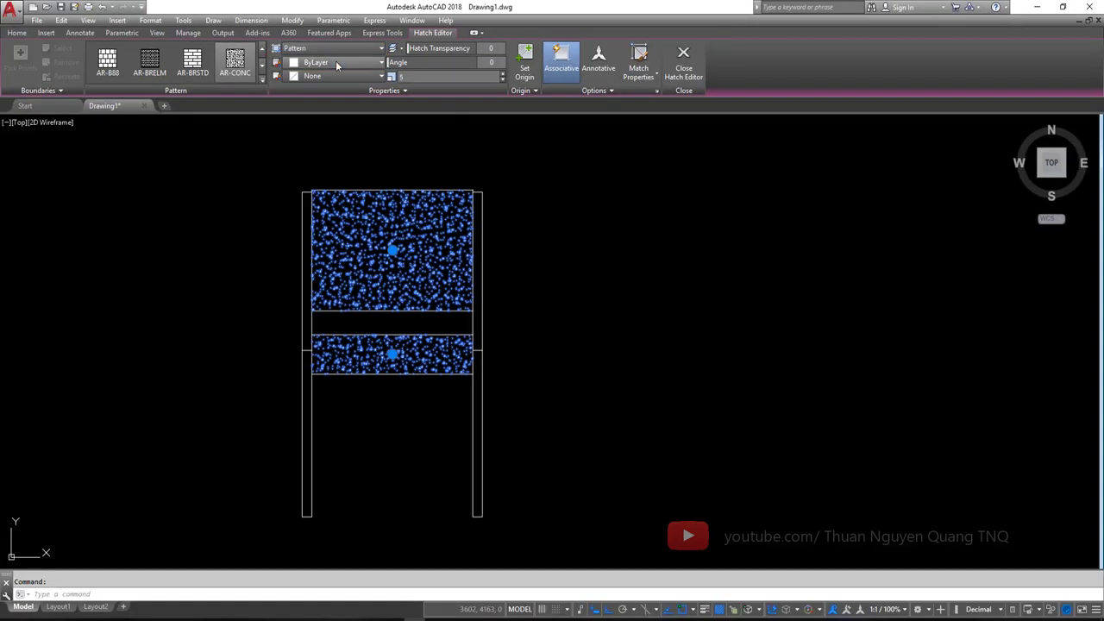
left_click(335, 62)
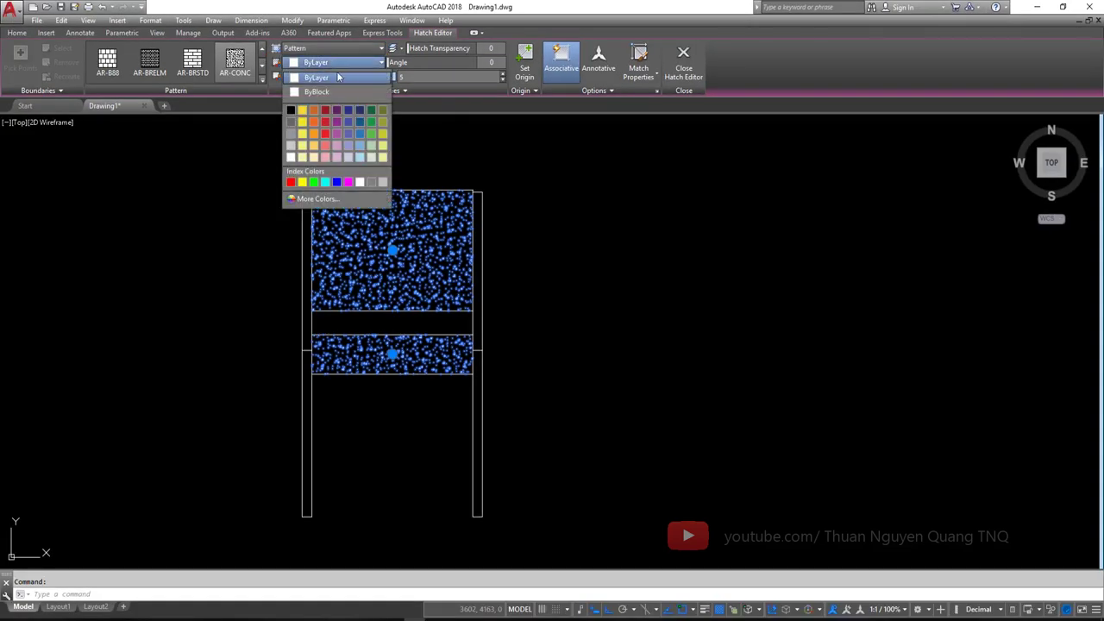
left_click(292, 126)
key("Escape")
scroll(547, 308, "down", 4)
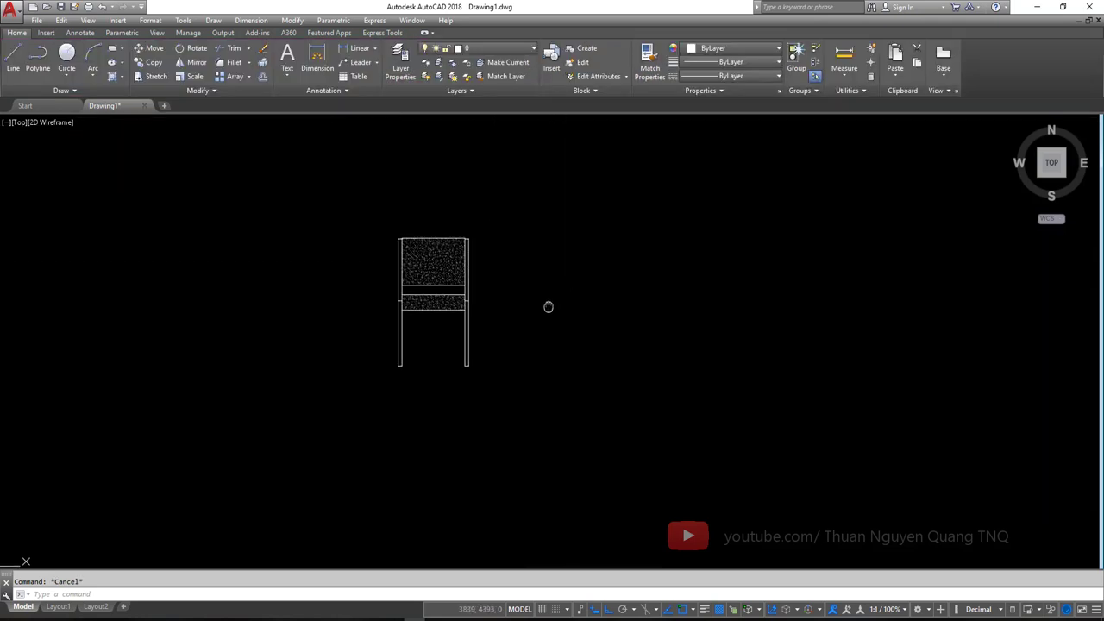
scroll(422, 304, "up", 2)
scroll(500, 342, "up", 2)
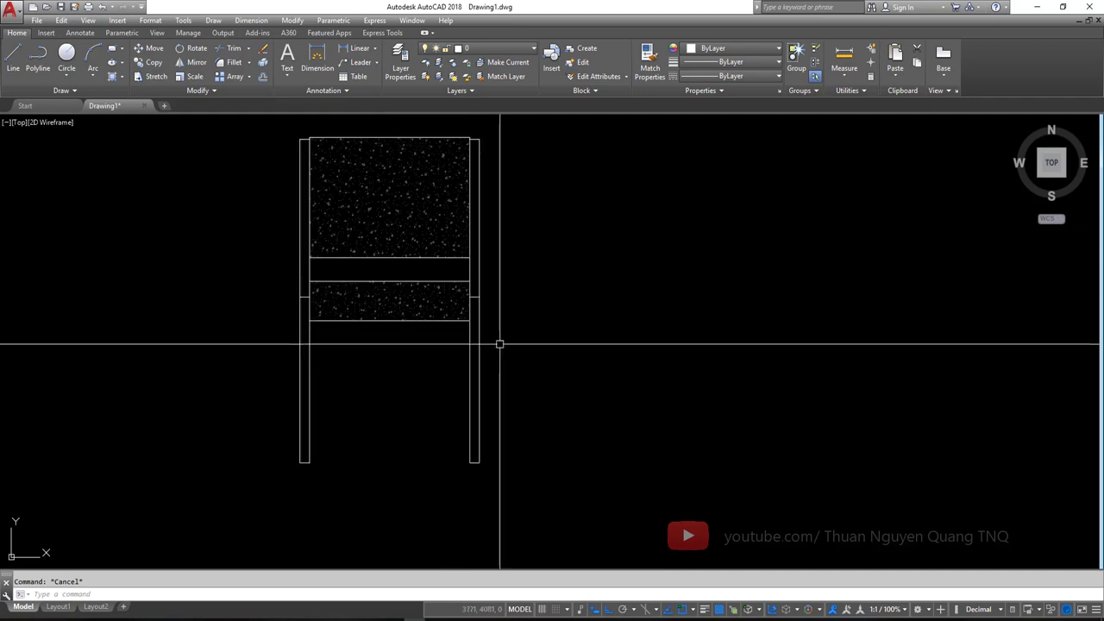
left_click(474, 379)
left_click(418, 370)
left_click_drag(419, 371, 234, 370)
key("Escape")
left_click(560, 370)
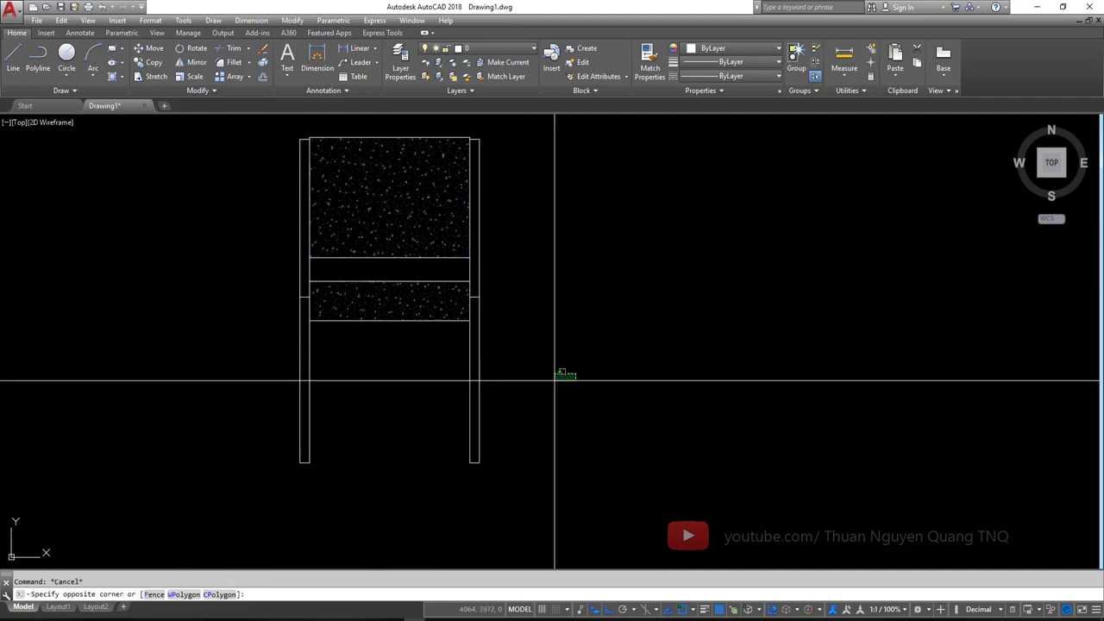
left_click(279, 383)
left_click(509, 393)
left_click(461, 384)
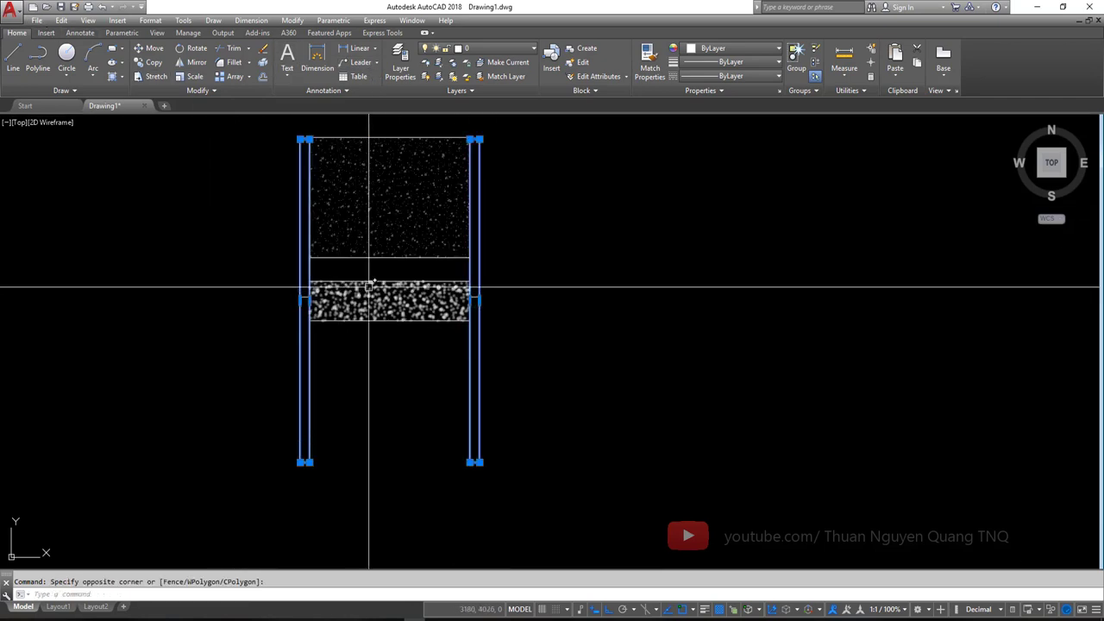
scroll(478, 271, "up", 2)
scroll(471, 276, "up", 2)
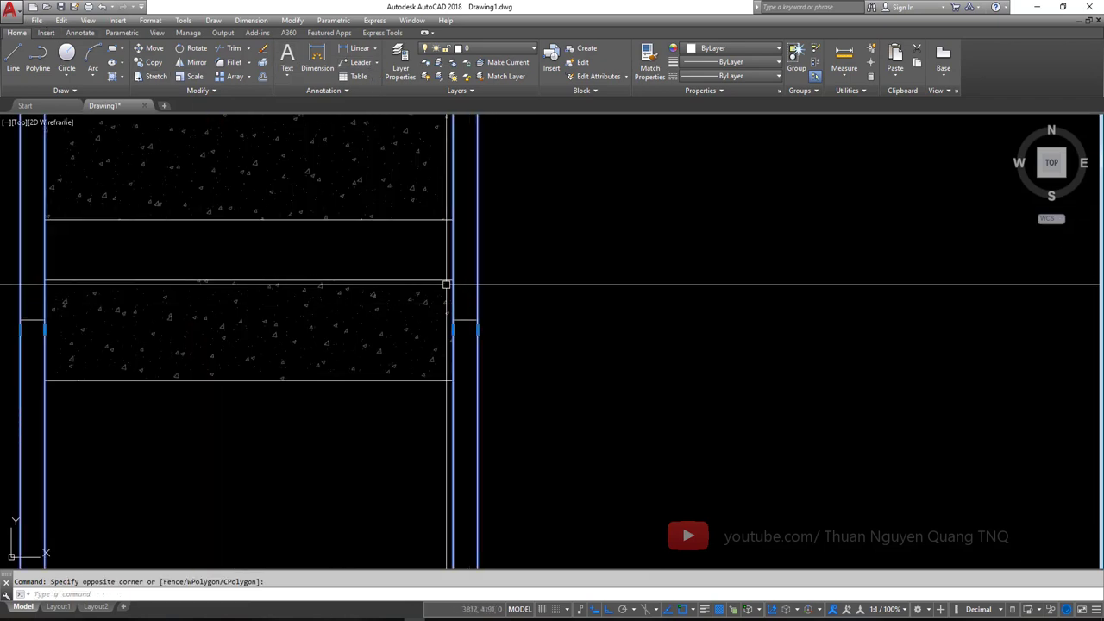
left_click(354, 285)
middle_click_drag(63, 325, 353, 341)
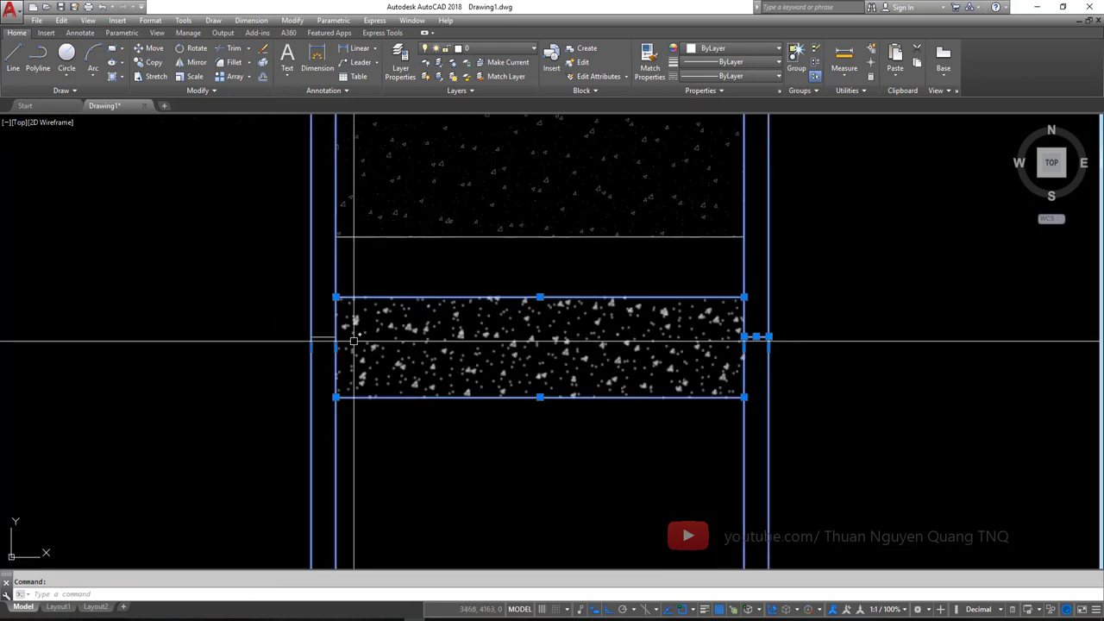
left_click(337, 323)
left_click(381, 239)
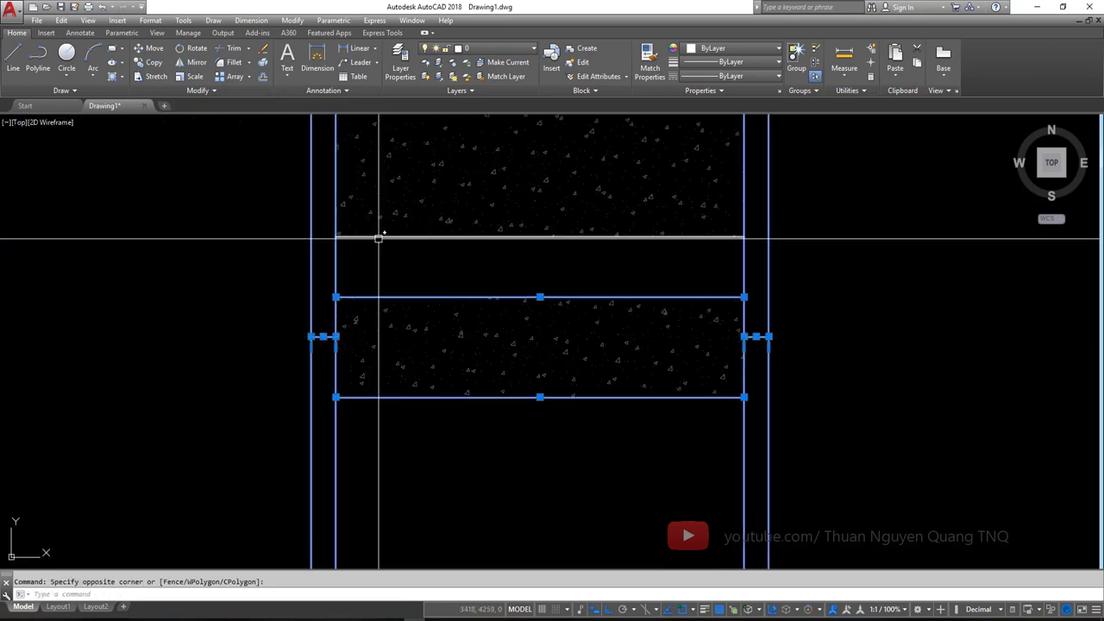
left_click(376, 263)
scroll(436, 125, "down", 2)
scroll(431, 134, "up", 2)
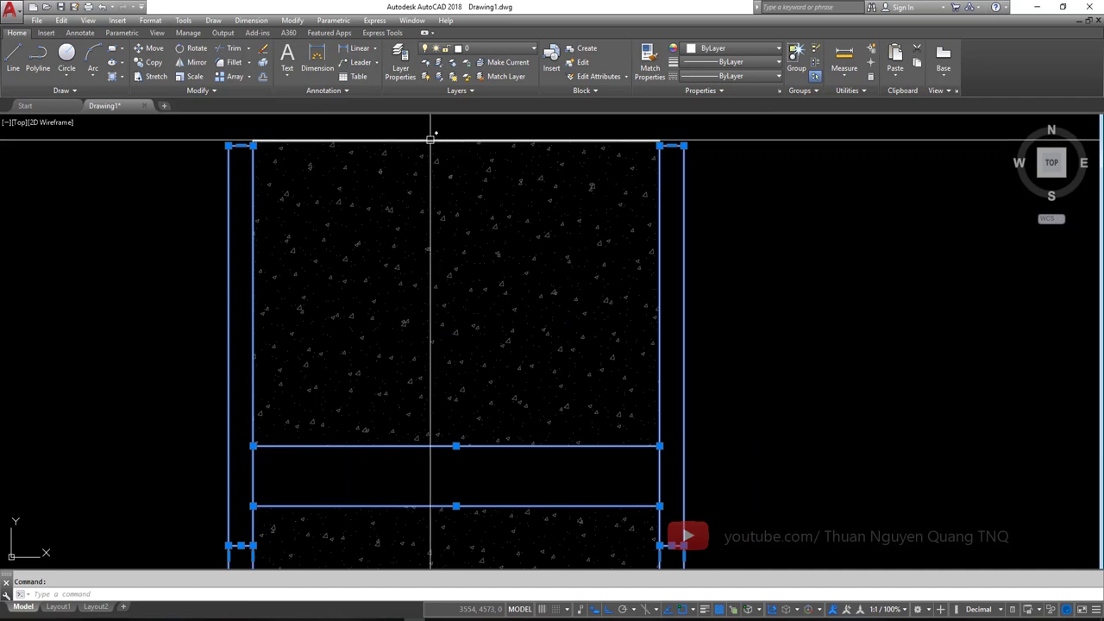
scroll(630, 138, "up", 4)
scroll(636, 147, "down", 2)
left_click(636, 167)
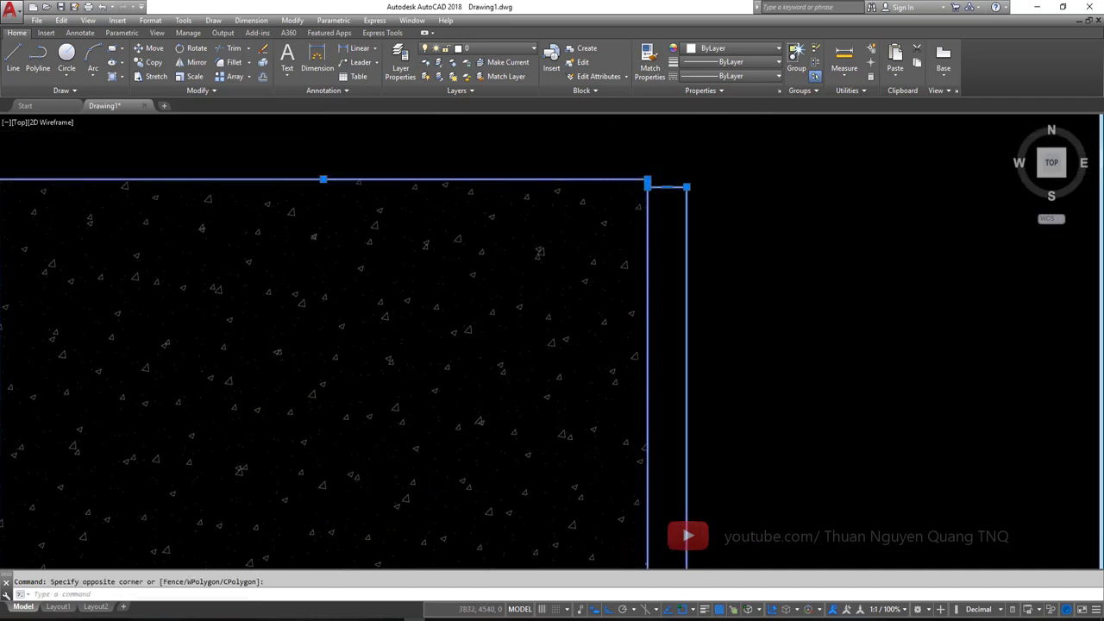
middle_click_drag(23, 155, 436, 185)
scroll(440, 239, "down", 2)
scroll(505, 444, "down", 4)
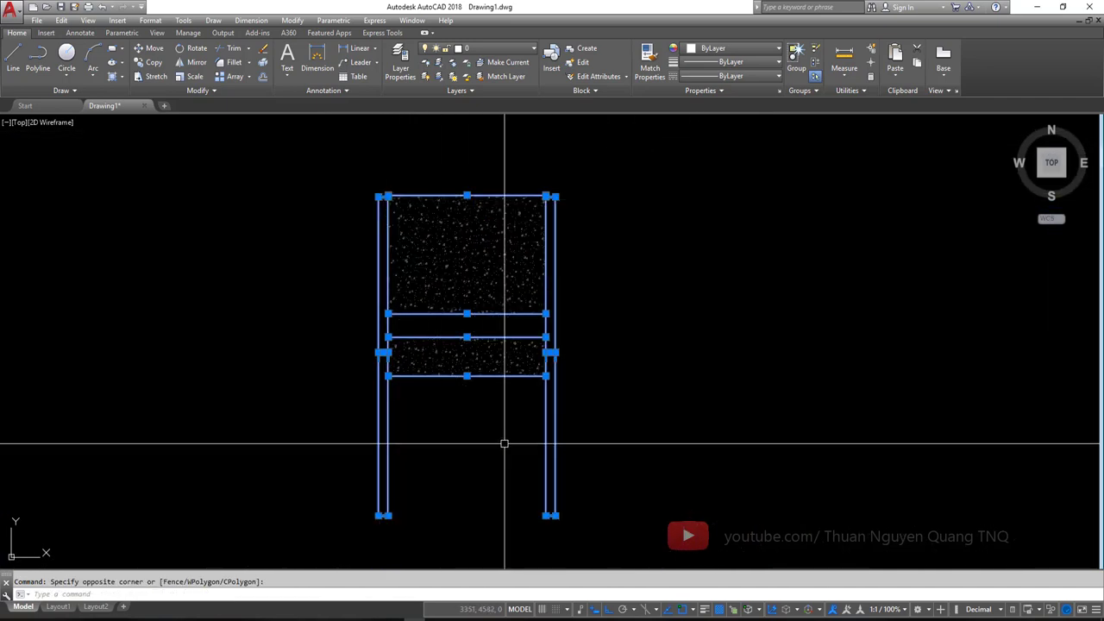
mouse_move(471, 321)
middle_mouse_down()
mouse_move(417, 309)
mouse_move(458, 296)
middle_mouse_up()
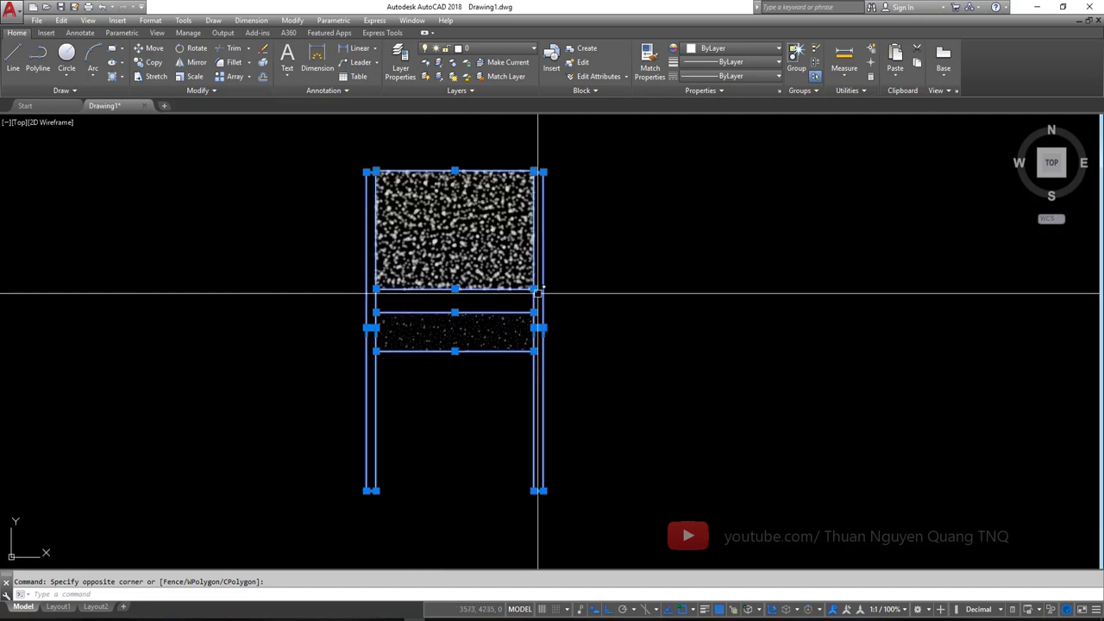
scroll(493, 242, "up", 2)
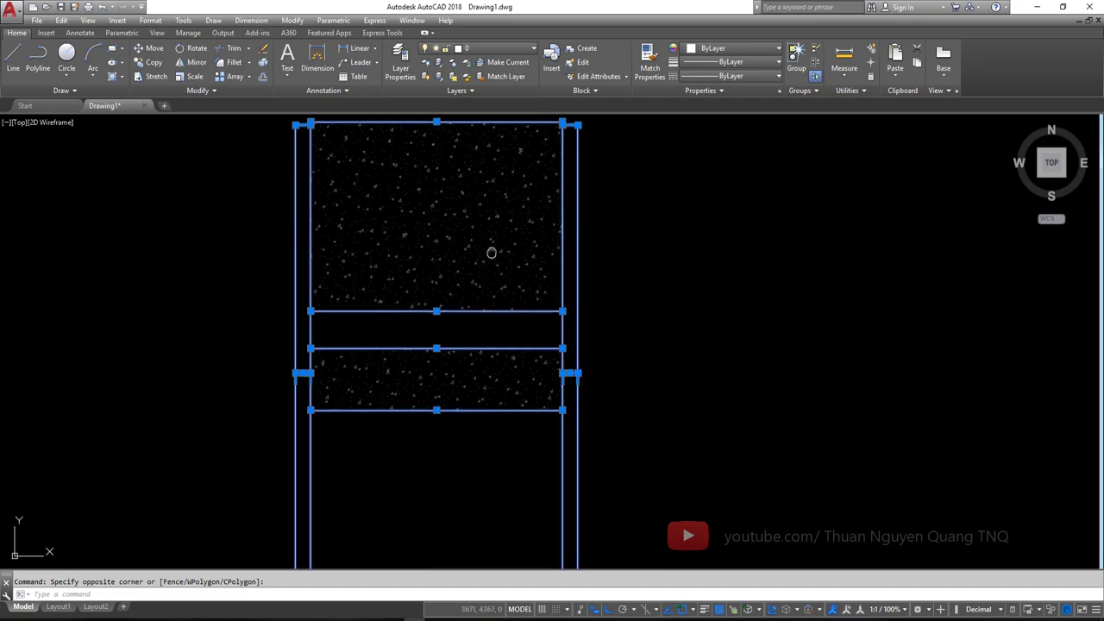
middle_click_drag(490, 247, 504, 264)
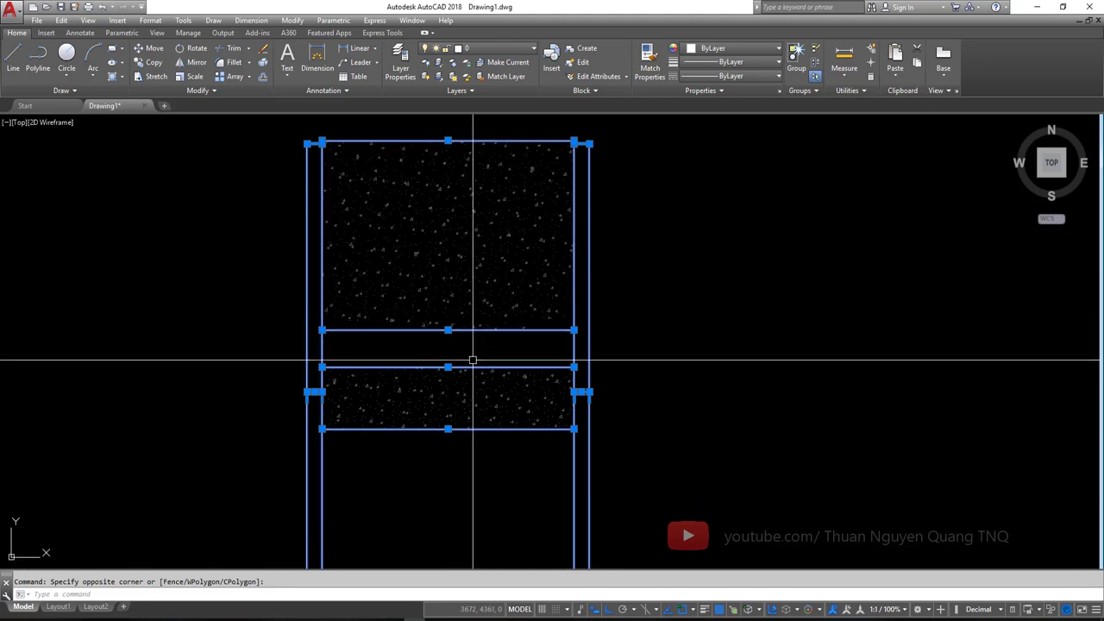
scroll(472, 259, "down", 2)
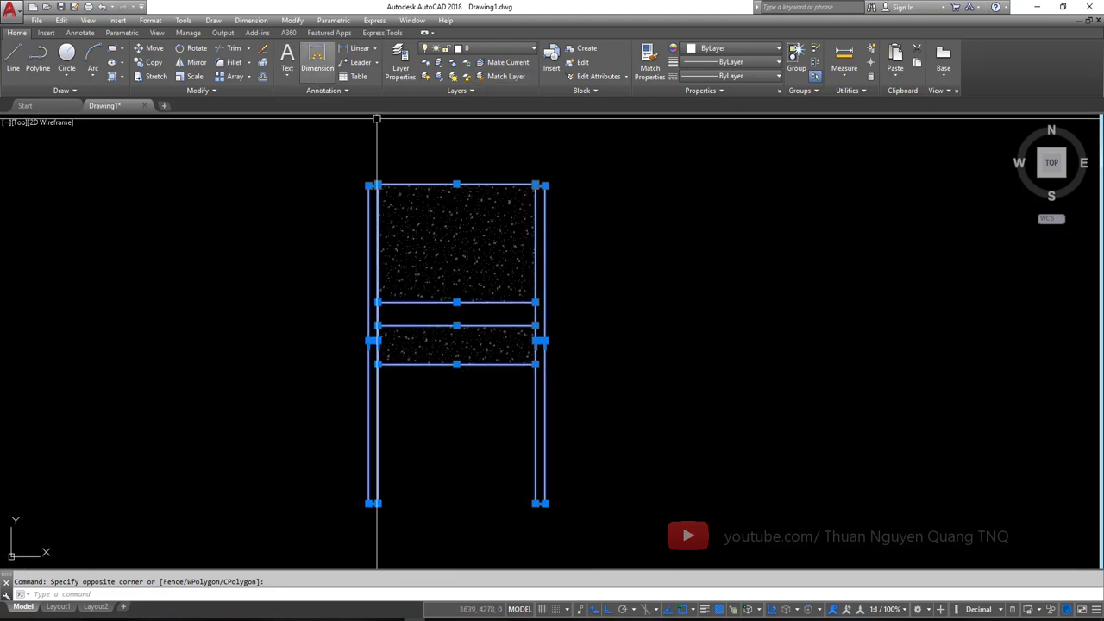
left_click(720, 49)
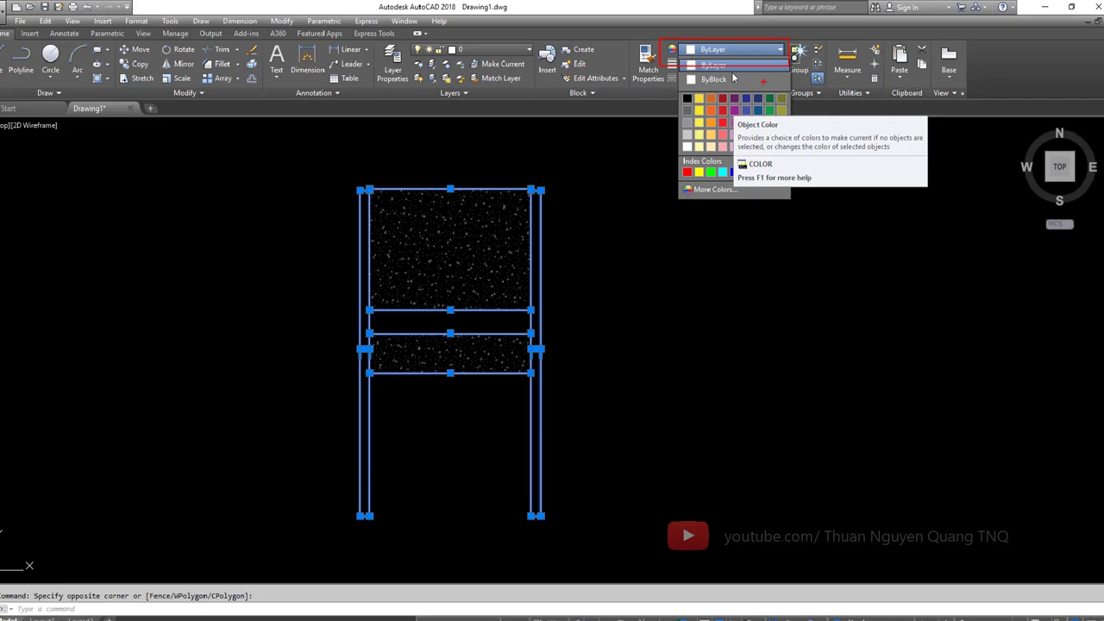
left_click(718, 42)
left_click(723, 50)
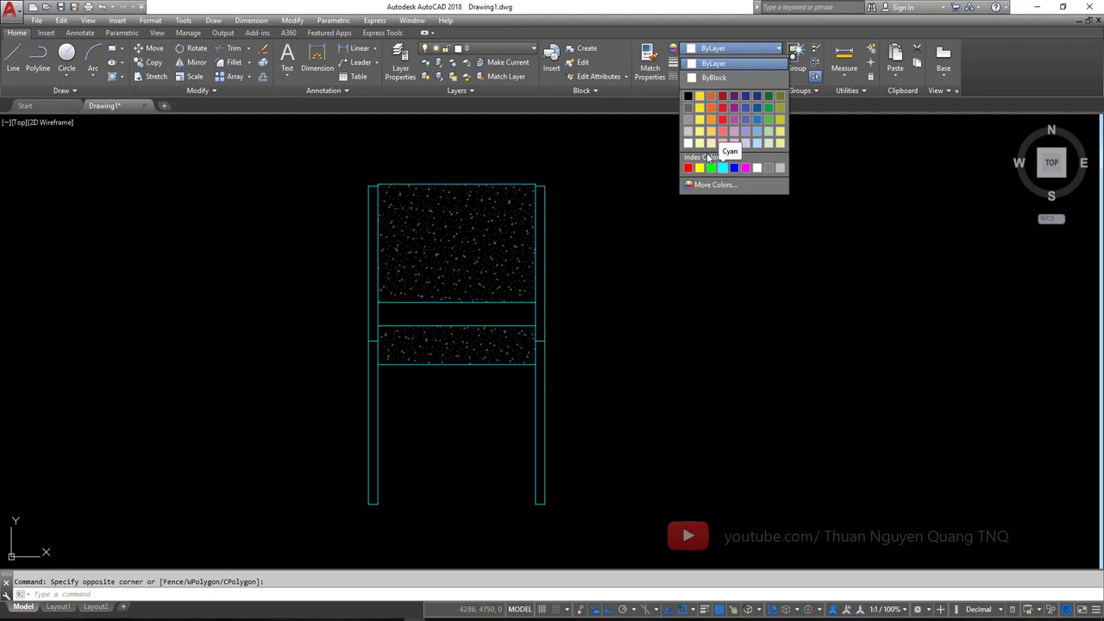
key("Escape")
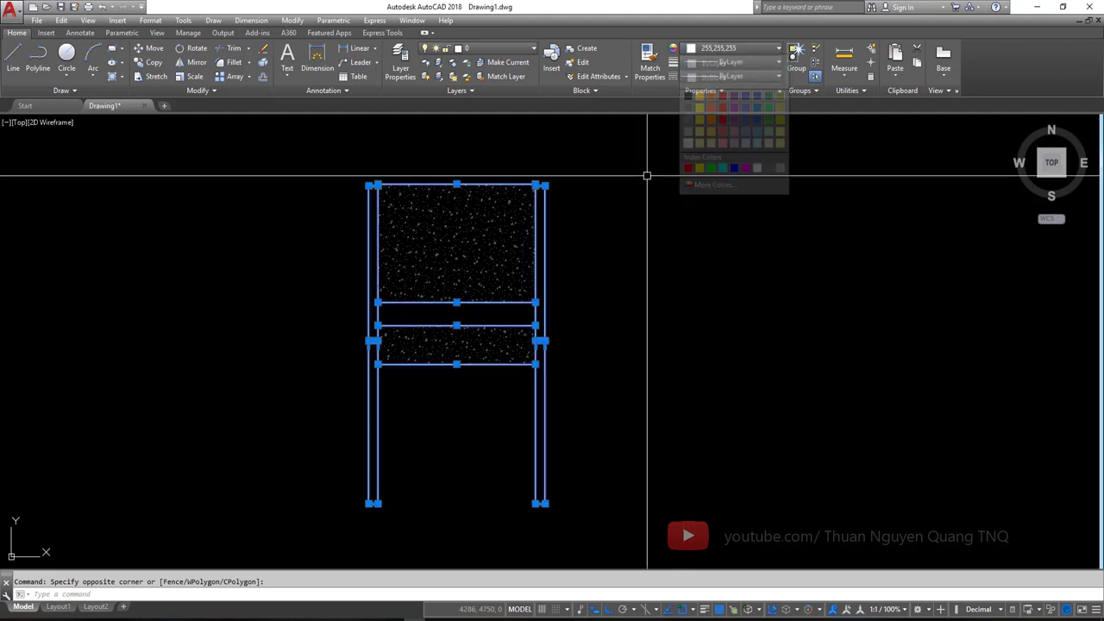
key("Escape")
middle_click_drag(550, 239, 486, 254)
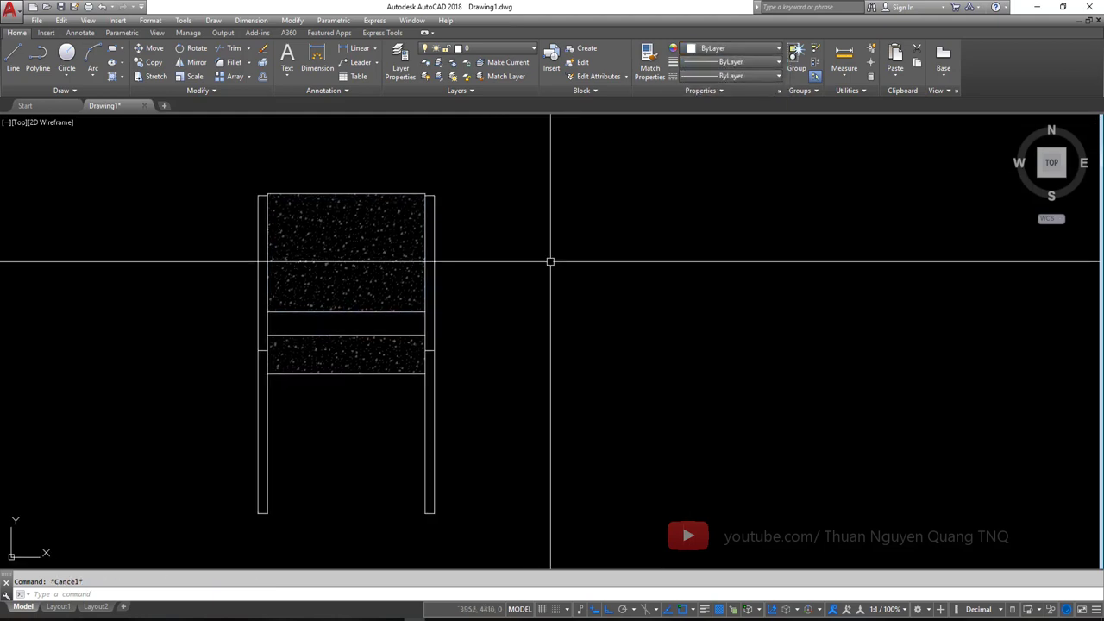
scroll(520, 276, "down", 2)
scroll(383, 304, "up", 1)
key("alt+Tab")
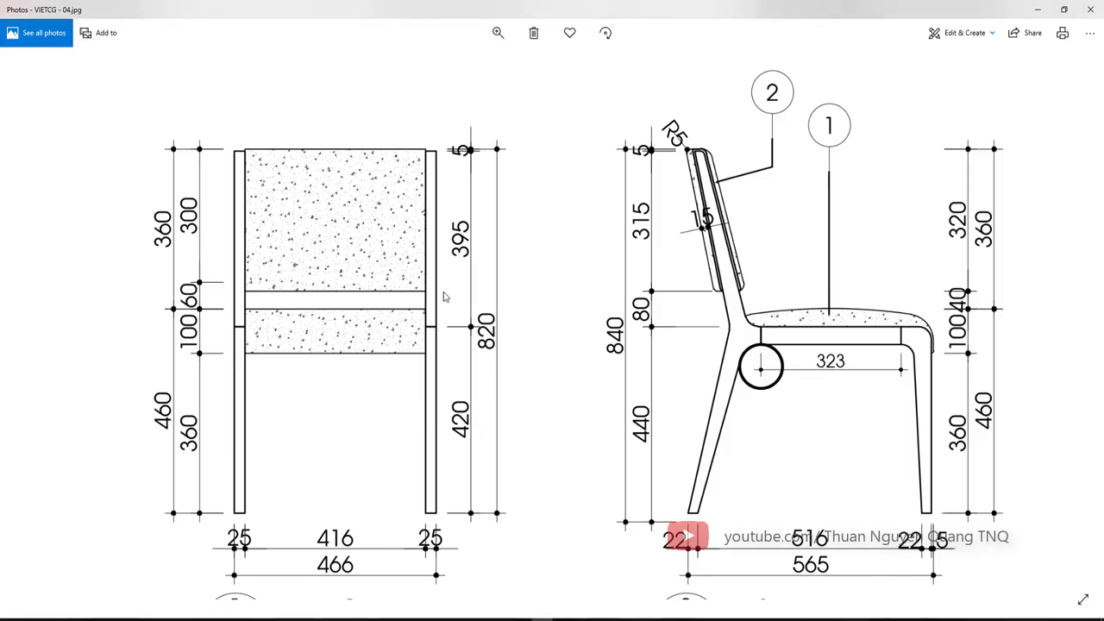
scroll(462, 334, "down", 2)
scroll(537, 335, "up", 1)
scroll(536, 334, "up", 1)
scroll(332, 355, "down", 1)
scroll(332, 355, "up", 1)
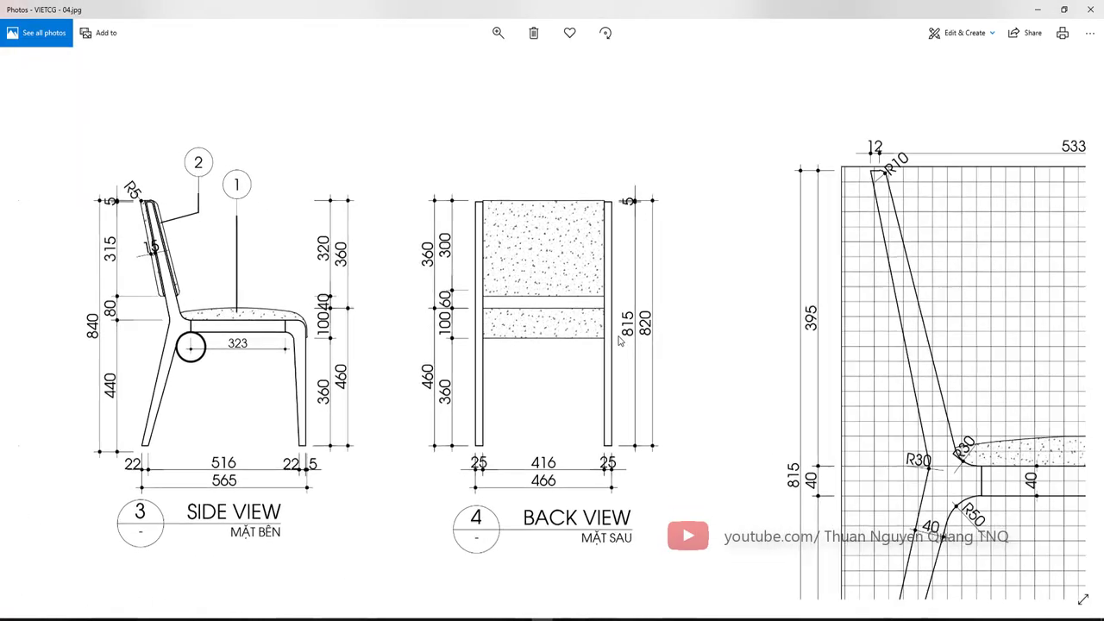
scroll(332, 355, "down", 1)
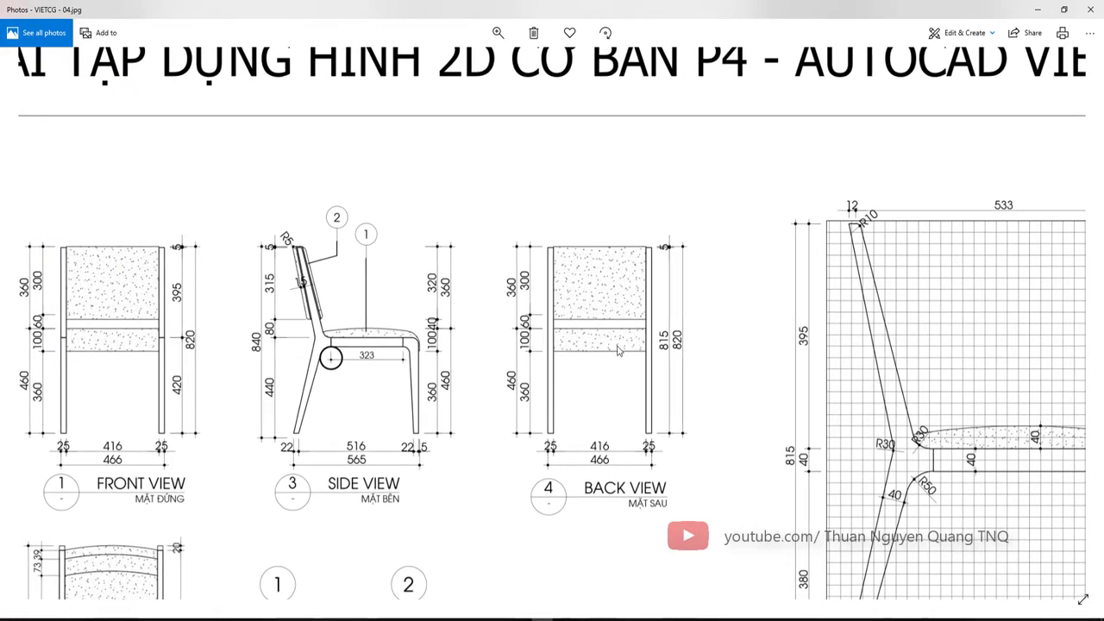
scroll(88, 350, "up", 1)
scroll(135, 341, "up", 1)
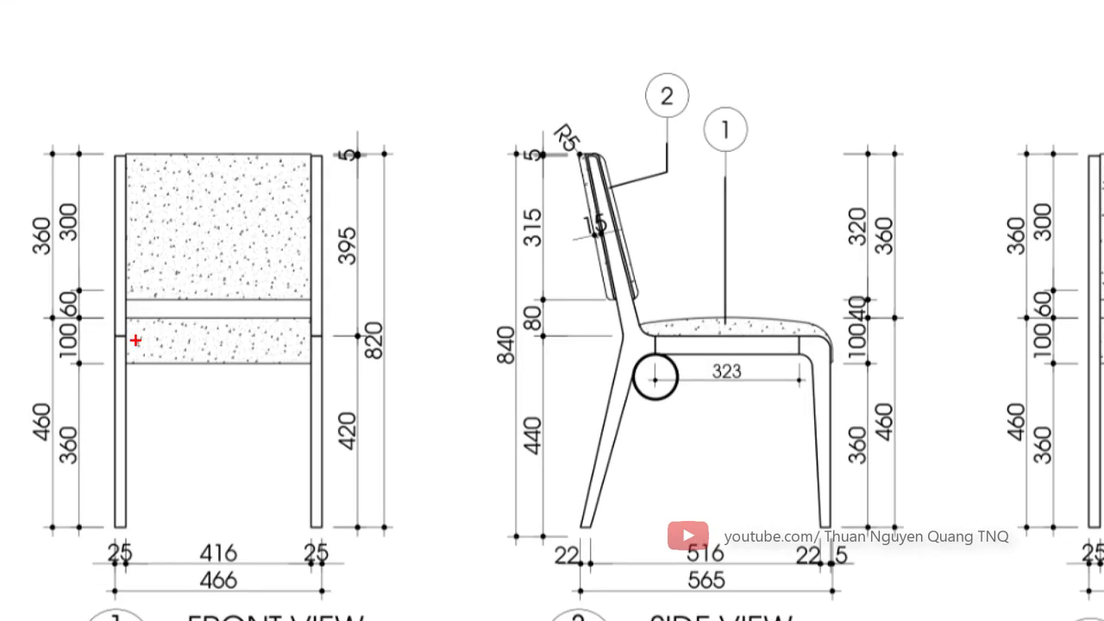
scroll(312, 341, "down", 2)
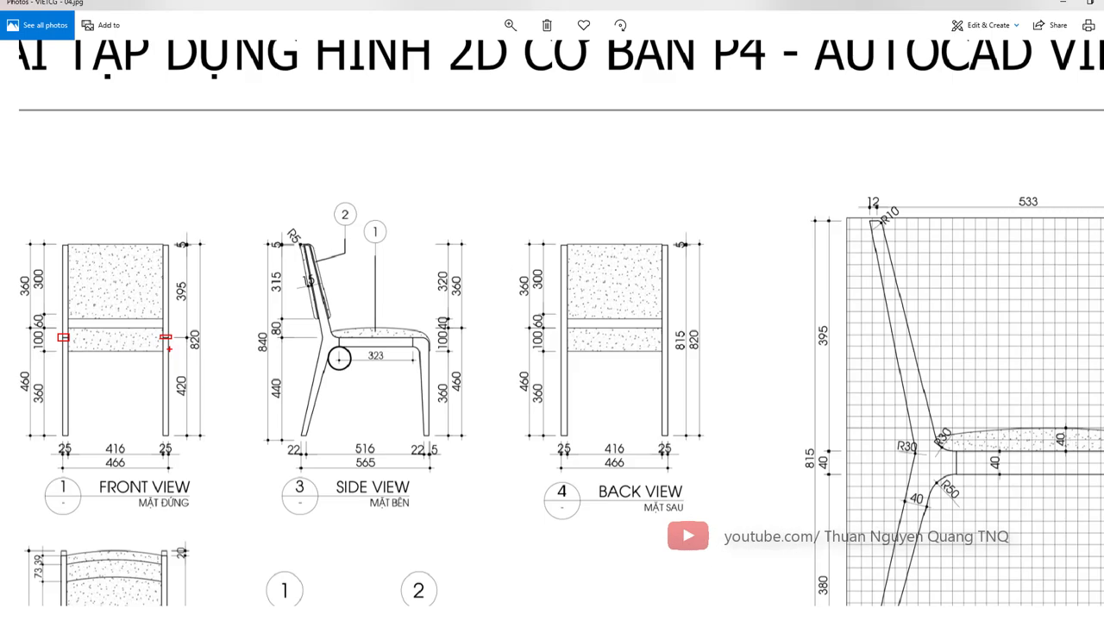
key("alt+Tab")
- Copy the whole hatched chair front view 723 units to the right
left_click(241, 192)
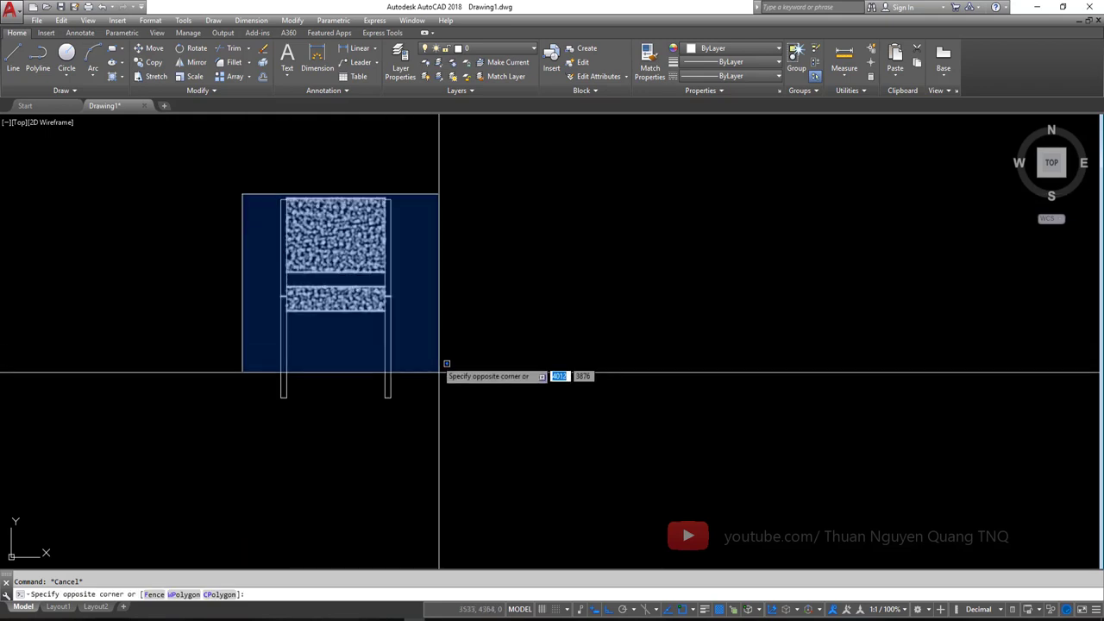
left_click(456, 423)
type("co")
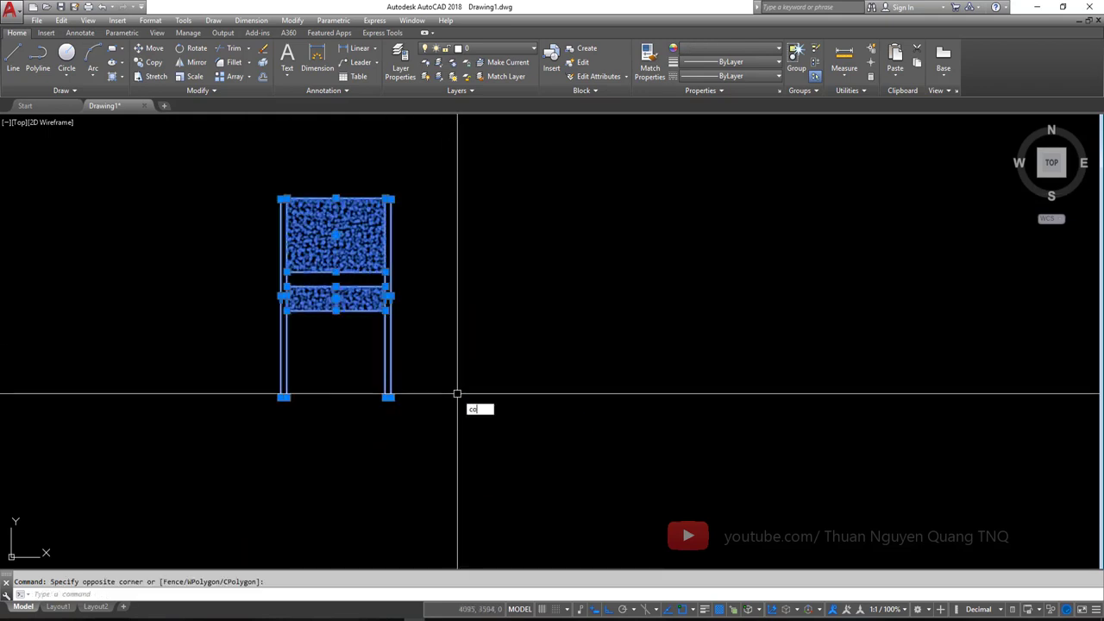
key("Return")
left_click(410, 399)
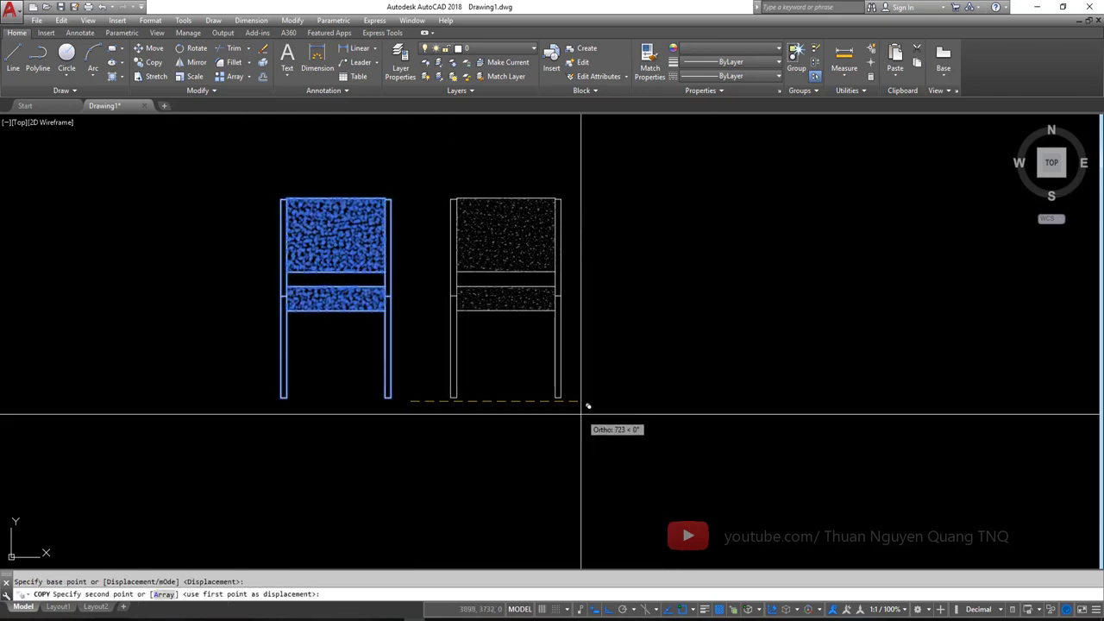
left_click(584, 399)
key("Escape")
scroll(536, 290, "up", 6)
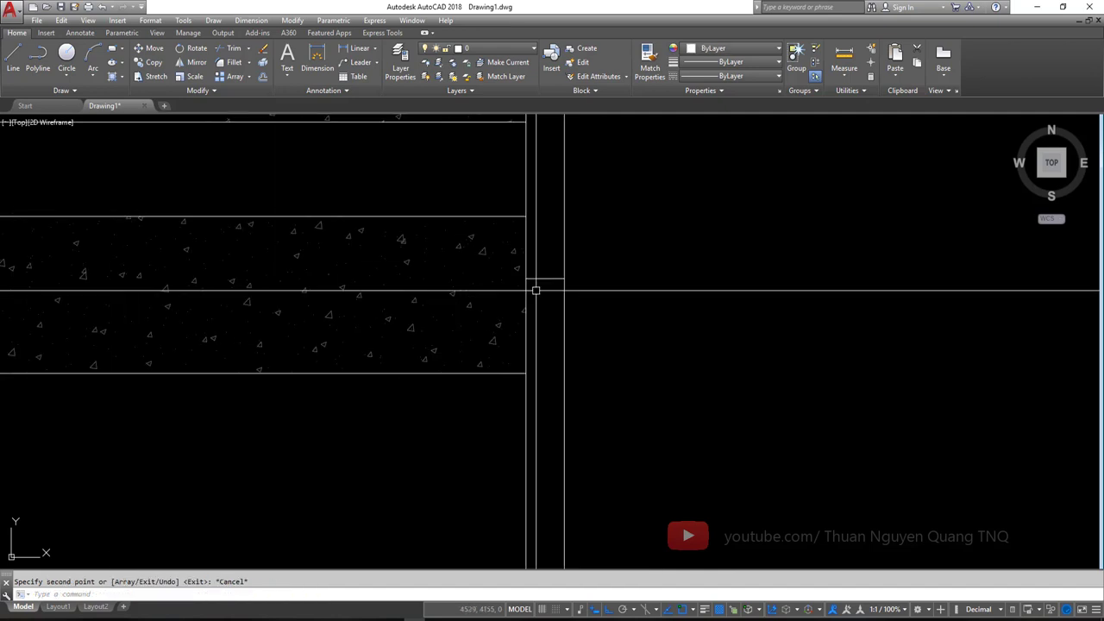
left_click(536, 291)
scroll(90, 337, "up", 3)
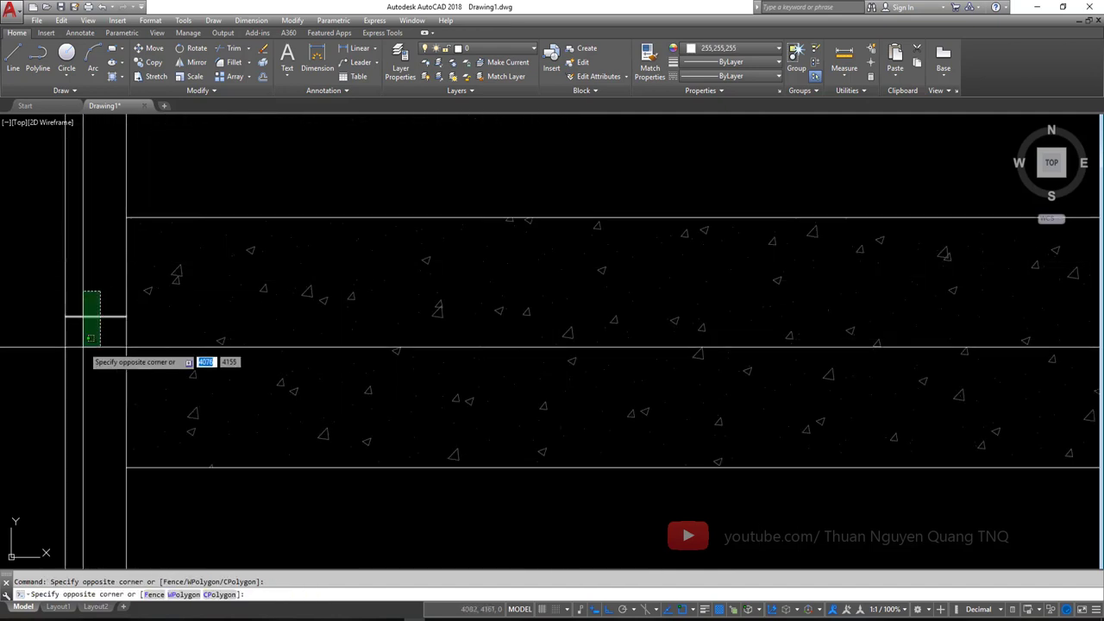
scroll(91, 337, "down", 3)
scroll(101, 335, "down", 3)
- Zoom around the exercise sheet in Photos to read the top view's dimensions, then return to AutoCAD
key("alt+Tab")
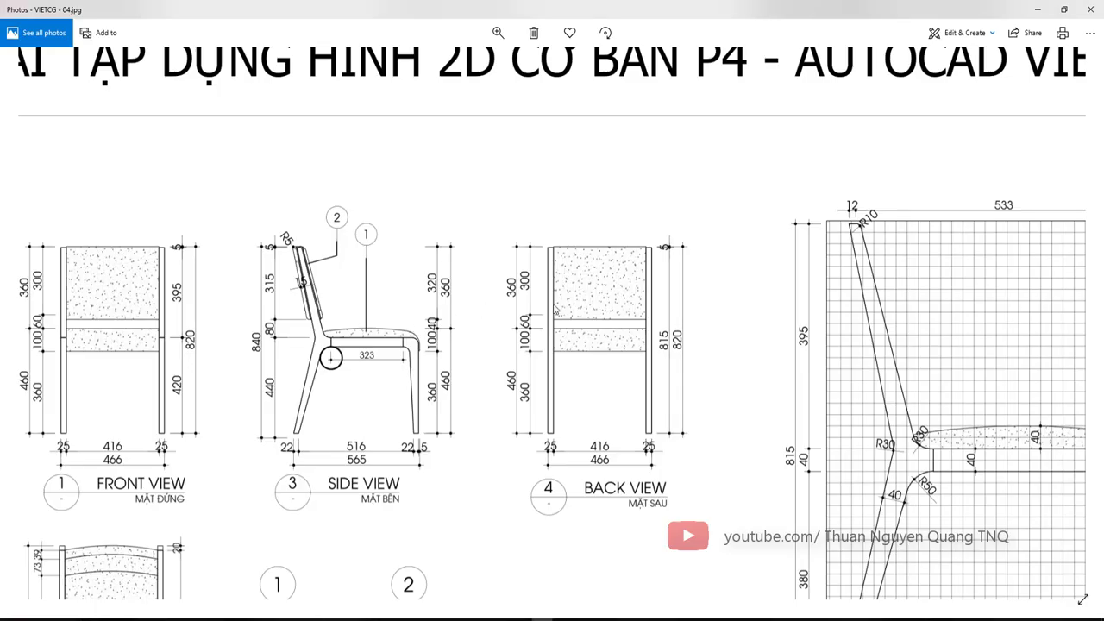
scroll(557, 312, "down", 3)
scroll(384, 244, "up", 1)
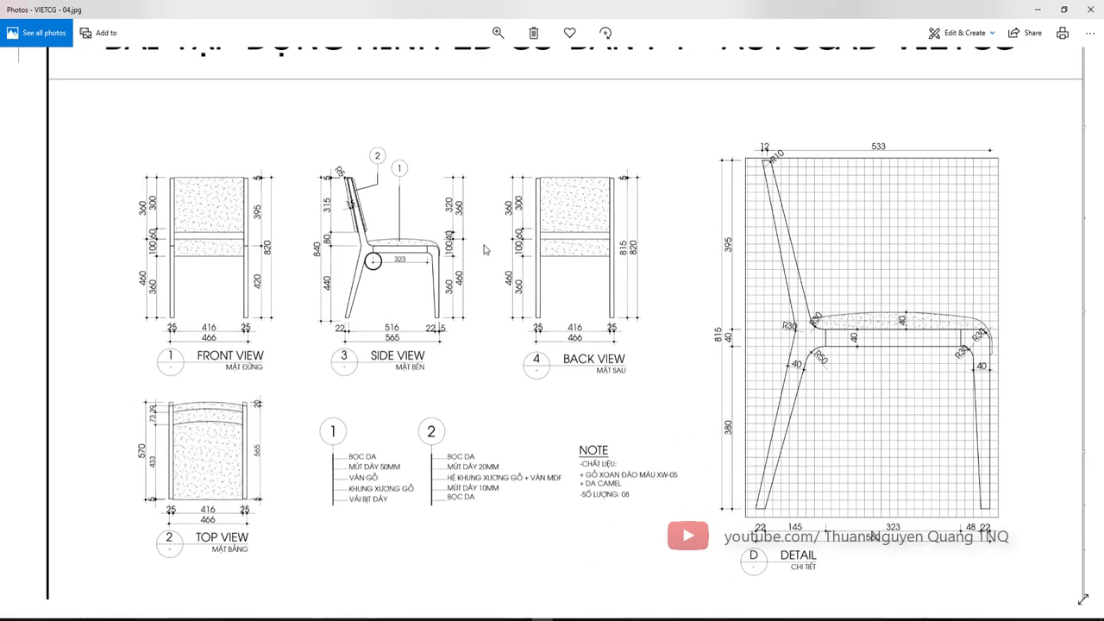
scroll(130, 328, "up", 1)
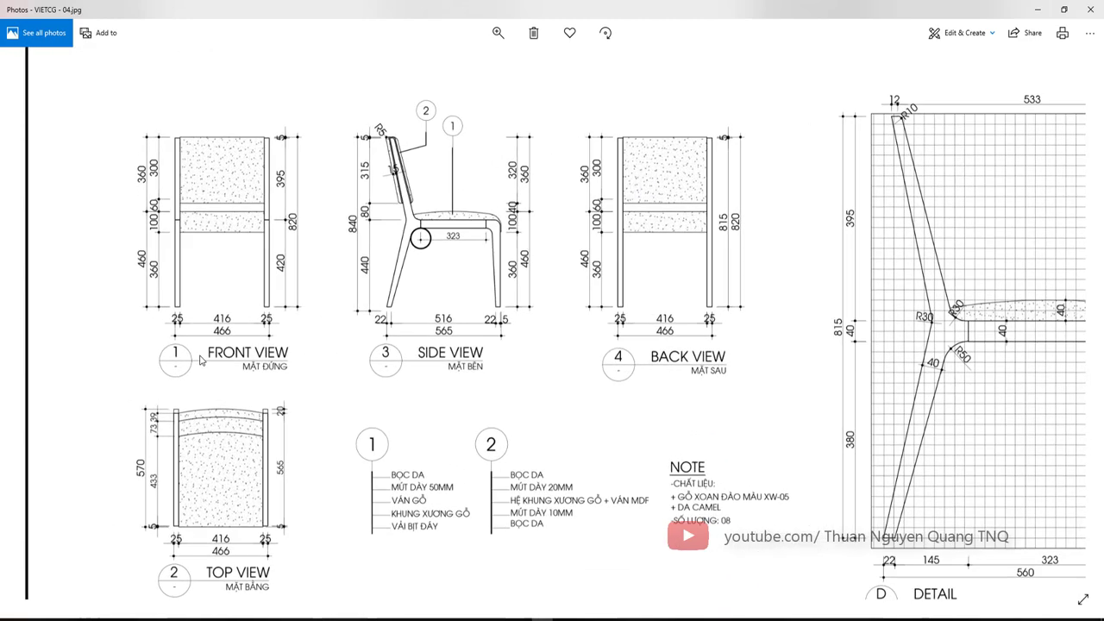
scroll(216, 367, "up", 1)
scroll(309, 321, "down", 1)
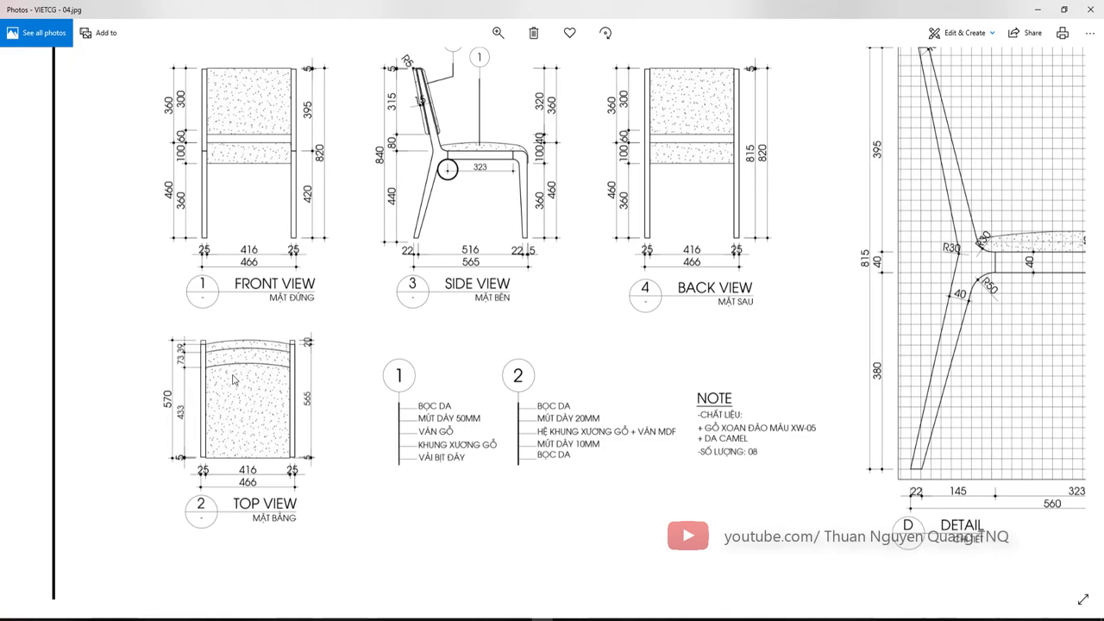
scroll(297, 332, "up", 1)
scroll(284, 344, "up", 1)
scroll(272, 357, "up", 1)
scroll(270, 357, "up", 1)
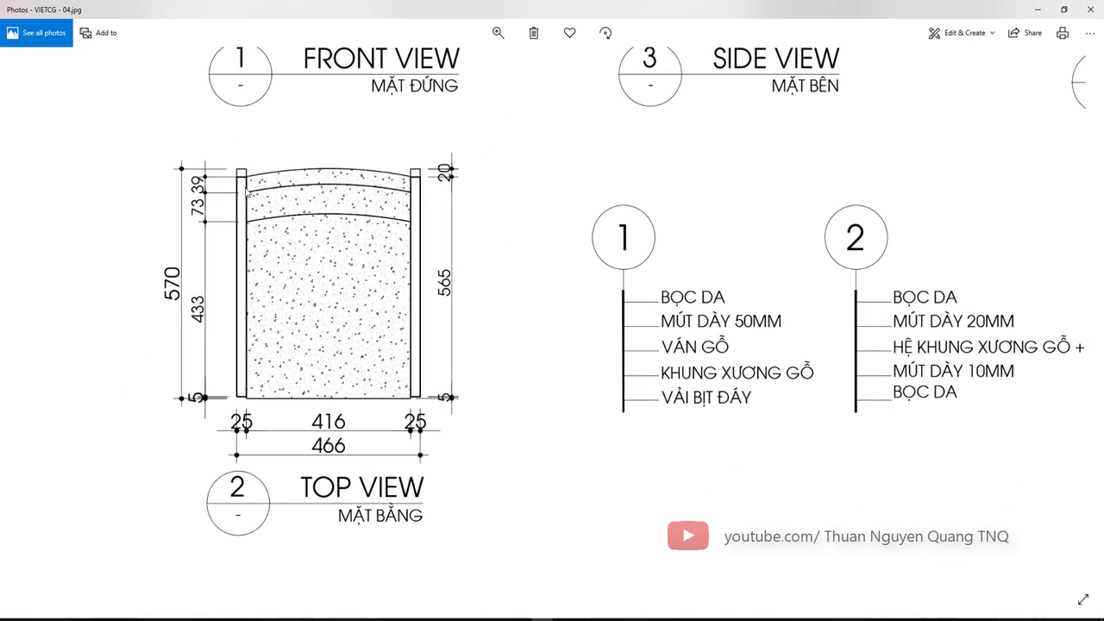
scroll(205, 240, "up", 2)
scroll(205, 240, "down", 1)
scroll(184, 313, "up", 2)
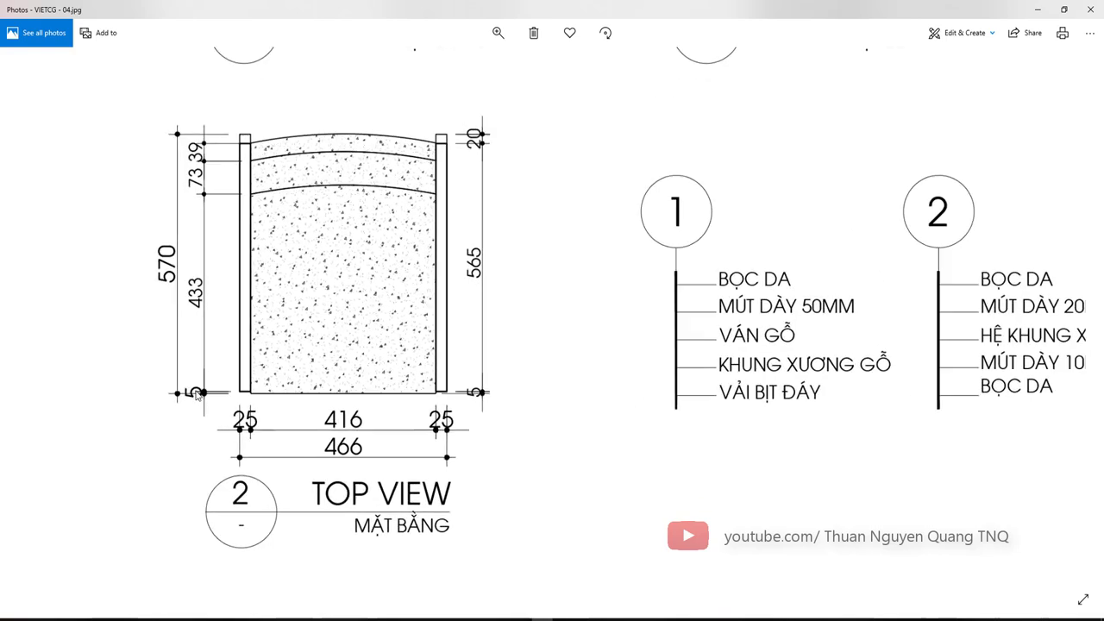
scroll(198, 337, "up", 2)
scroll(215, 361, "up", 2)
scroll(215, 360, "down", 3)
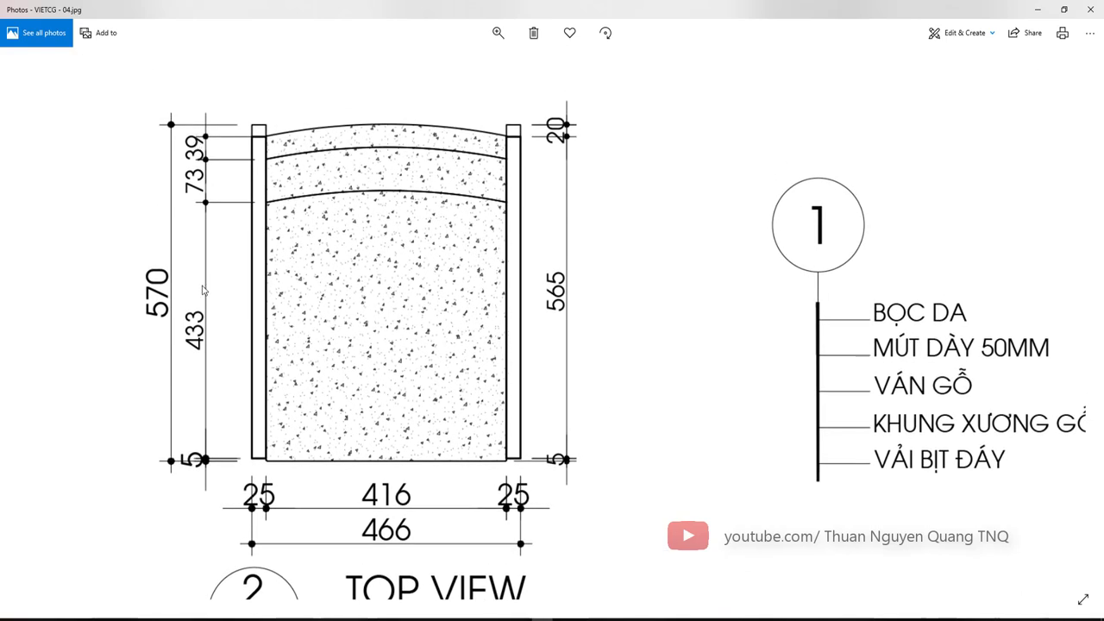
scroll(255, 240, "down", 1)
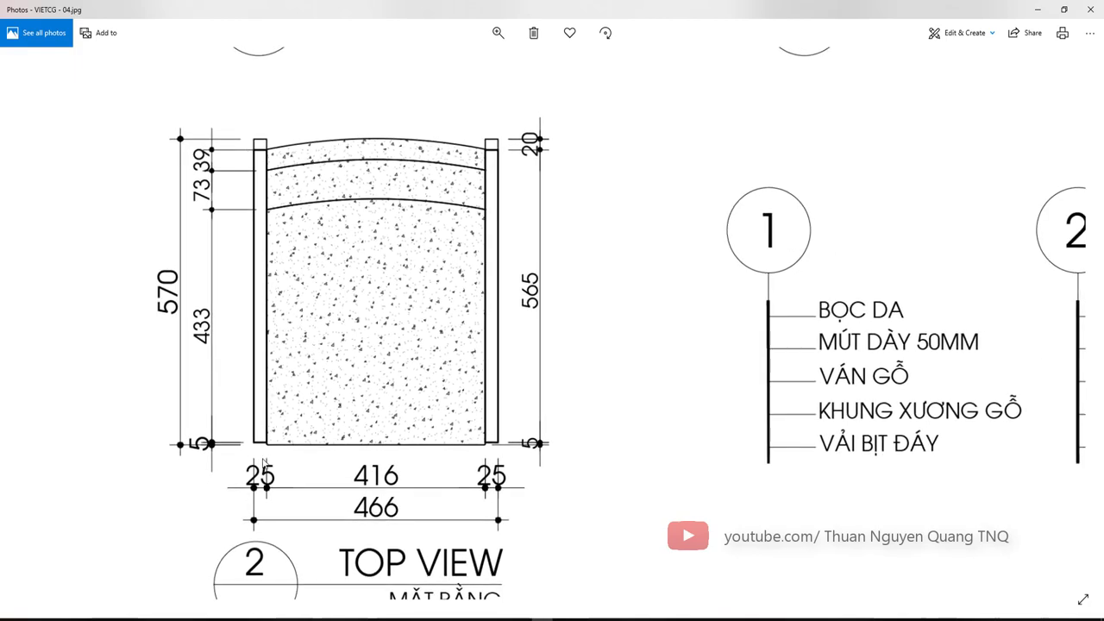
key("alt+Tab")
scroll(395, 301, "up", 2)
- Draw a narrow 25-wide upright rectangle to the right of the two chairs
scroll(471, 345, "down", 3)
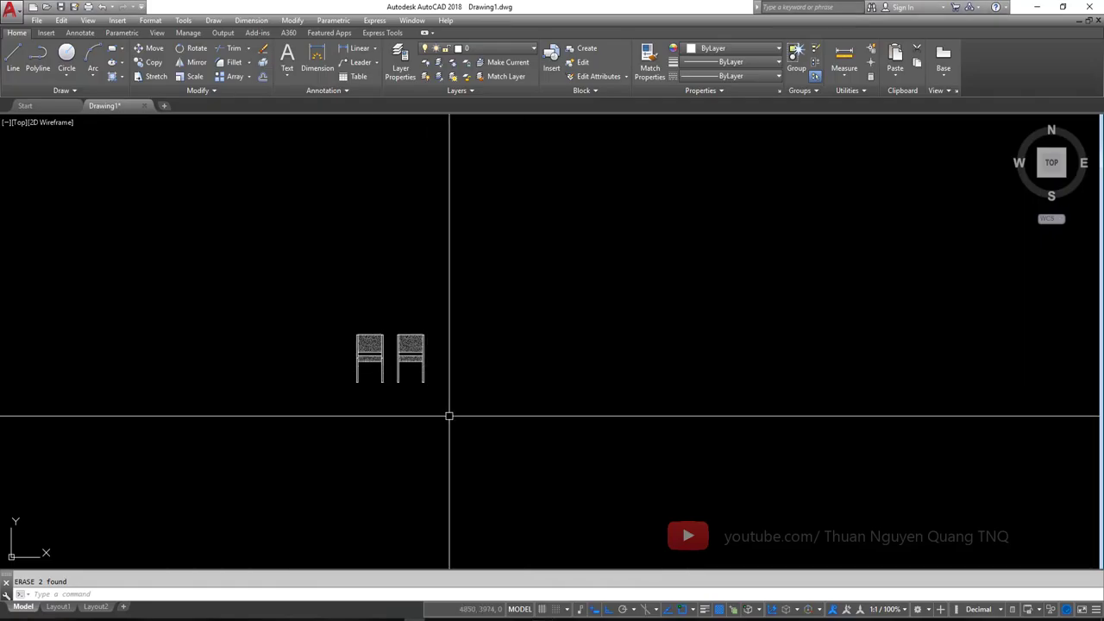
type("ec")
key("Return")
scroll(501, 343, "up", 4)
left_click(492, 345)
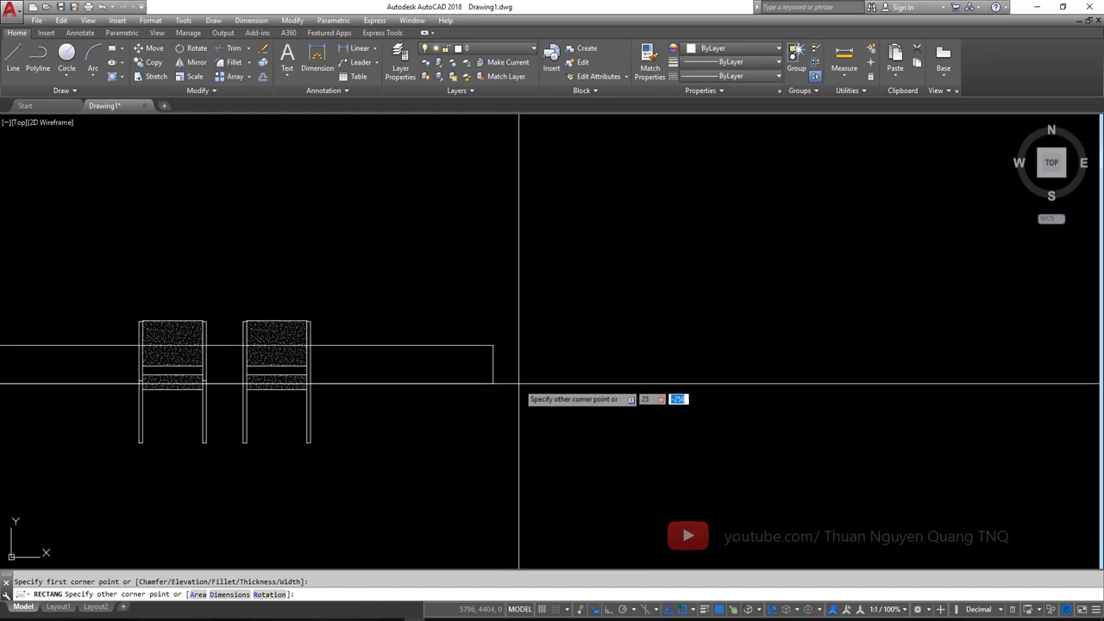
key("Return")
- Select the new rectangle and save the drawing
left_click(518, 382)
left_click(454, 308)
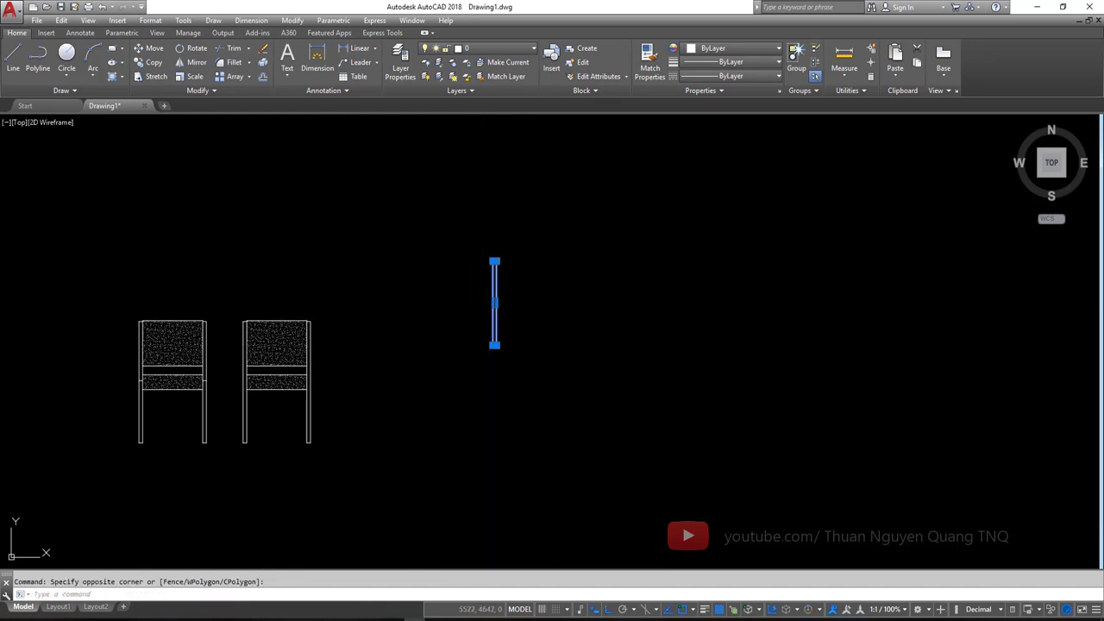
key("ctrl+s")
key("Escape")
left_click(537, 288)
- Move the post rectangle lower down from its midpoint
left_click(492, 308)
type("m")
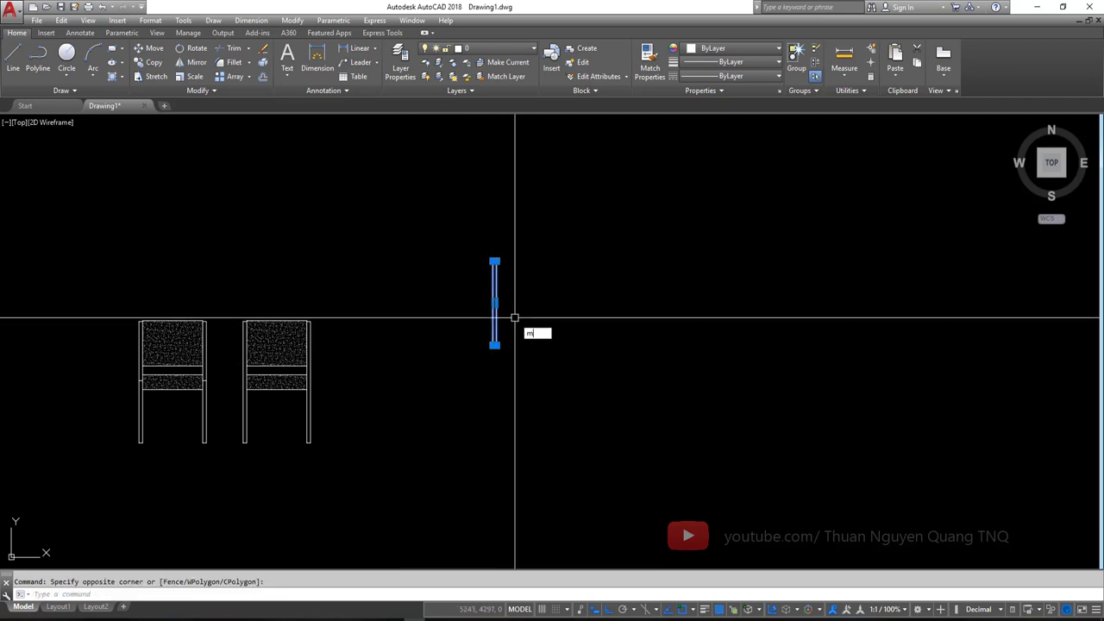
type("M")
key("Return")
left_click(494, 302)
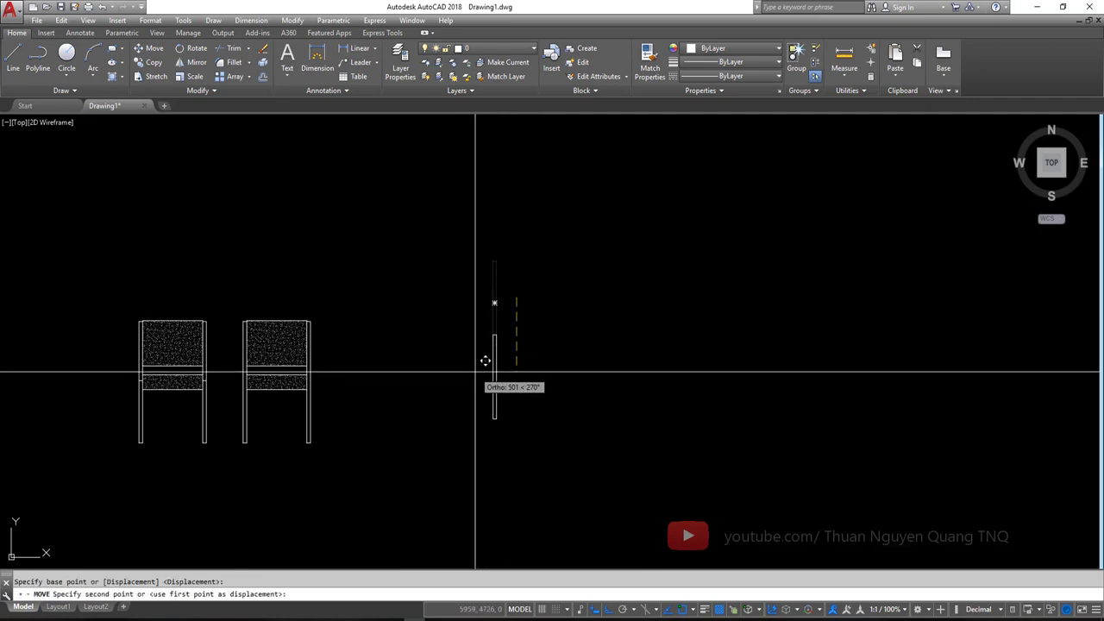
left_click(397, 374)
- Zoom into the top view's lower-left corner to read its 5 and 25 dimensions
key("alt+Tab")
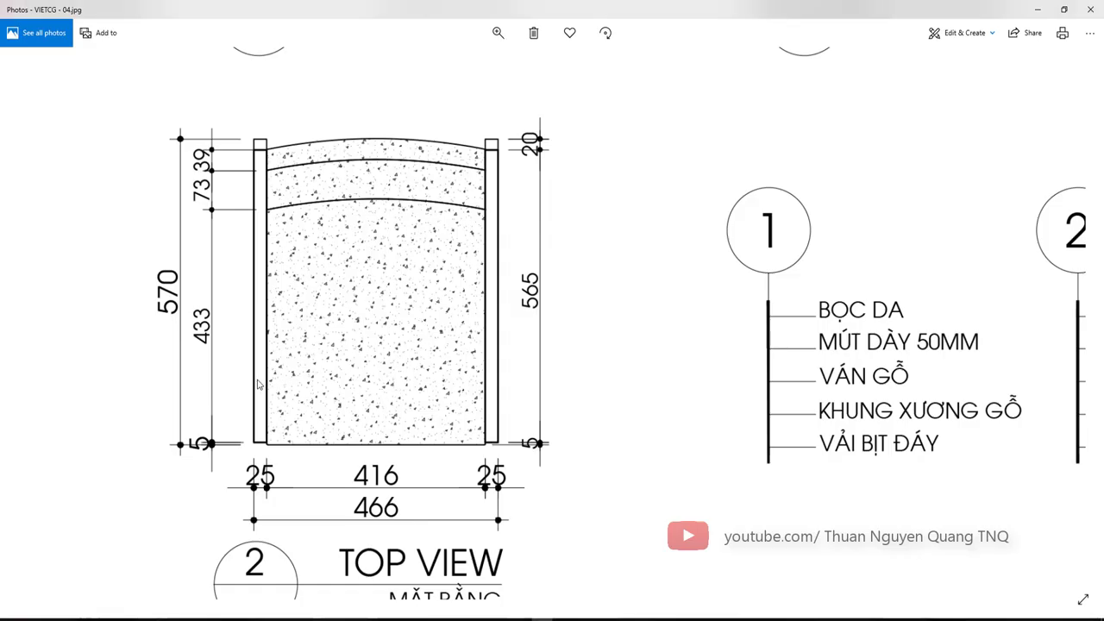
scroll(195, 433, "up", 2)
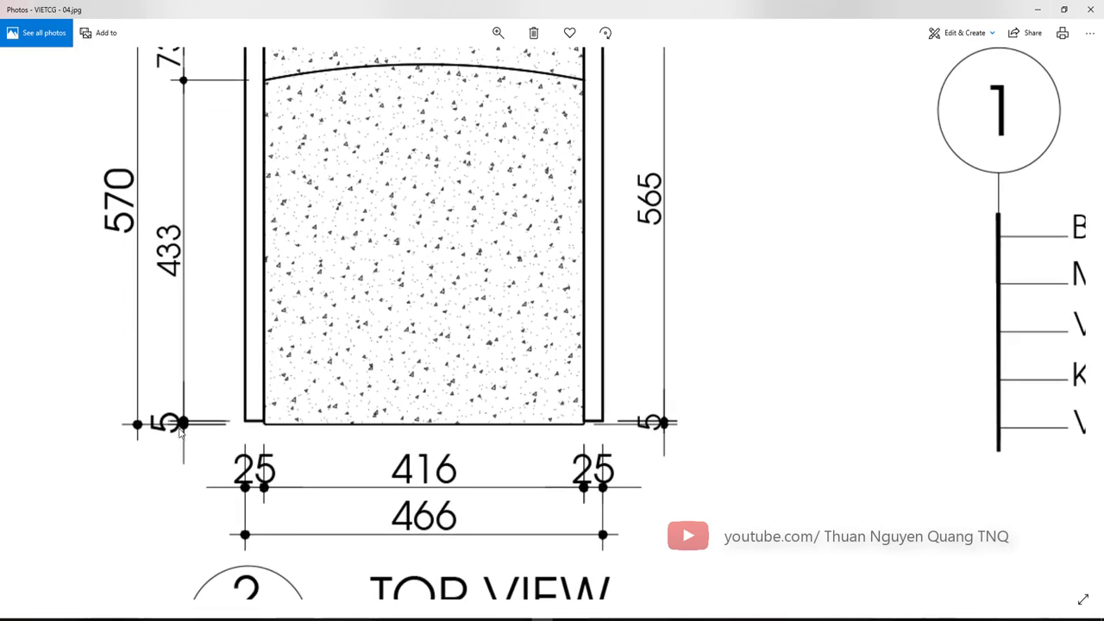
scroll(243, 427, "up", 2)
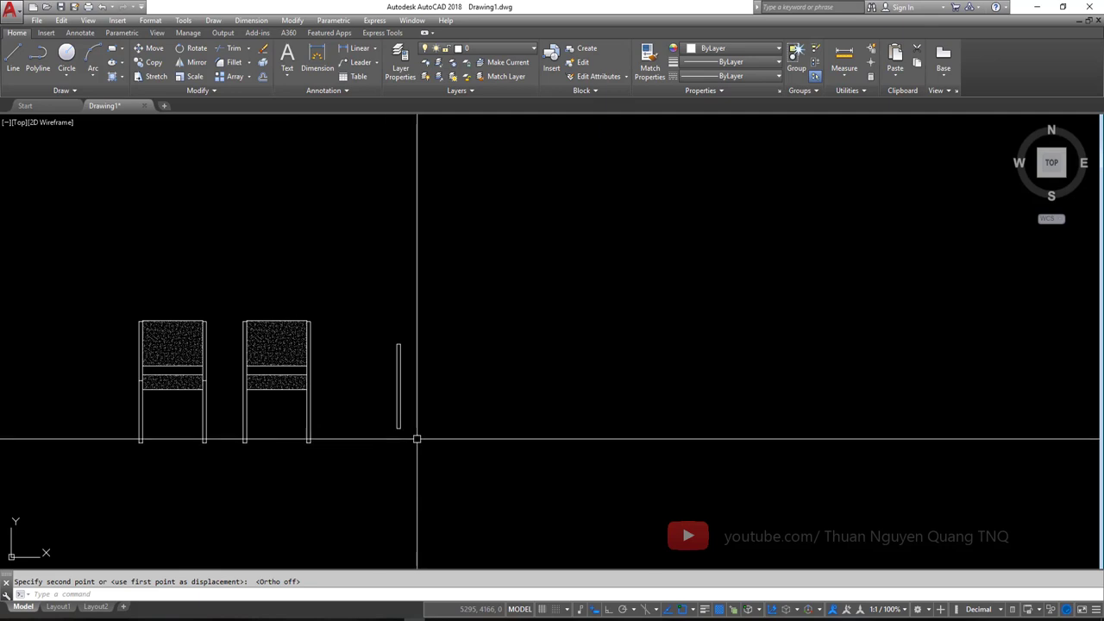
scroll(317, 395, "up", 5)
- Stretch the post rectangle's bottom edge 5 units upward with Ortho on
left_click(370, 405)
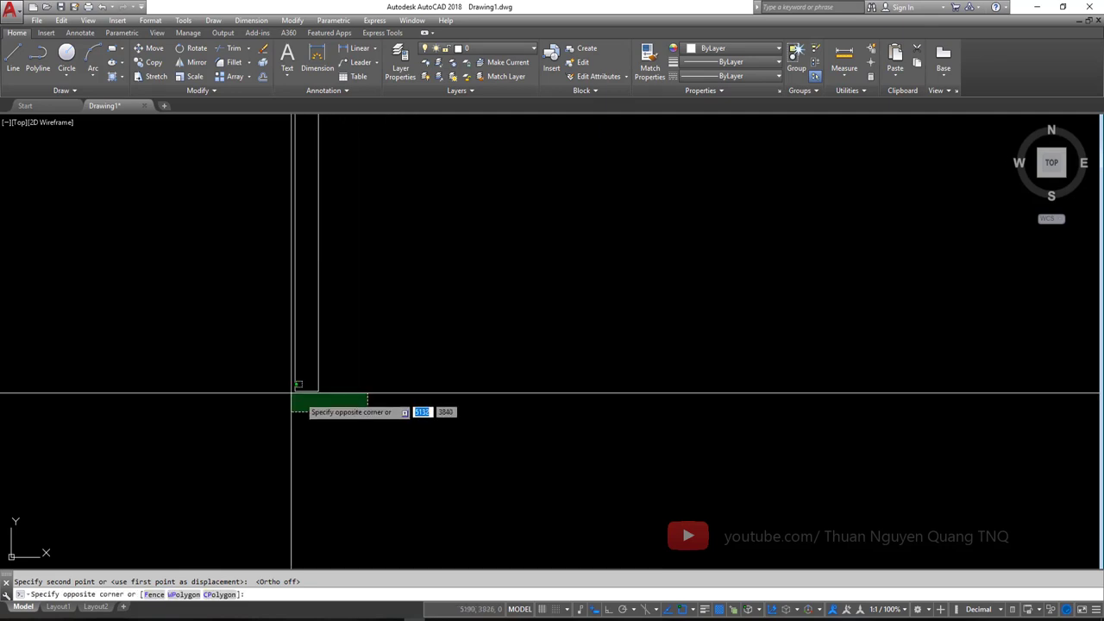
left_click(268, 380)
type("s")
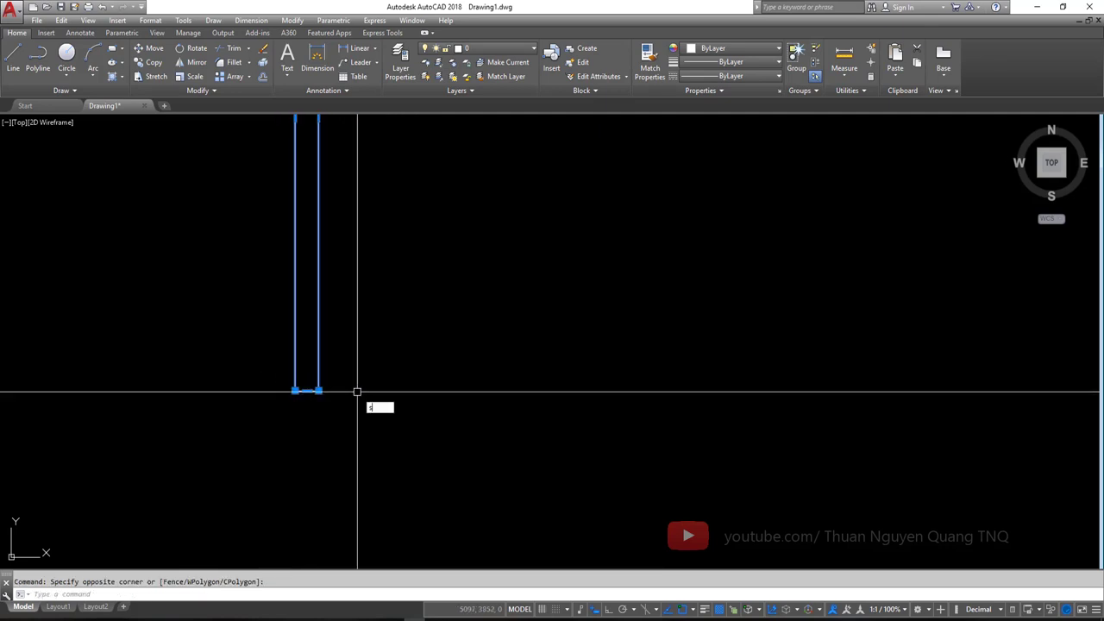
key("Return")
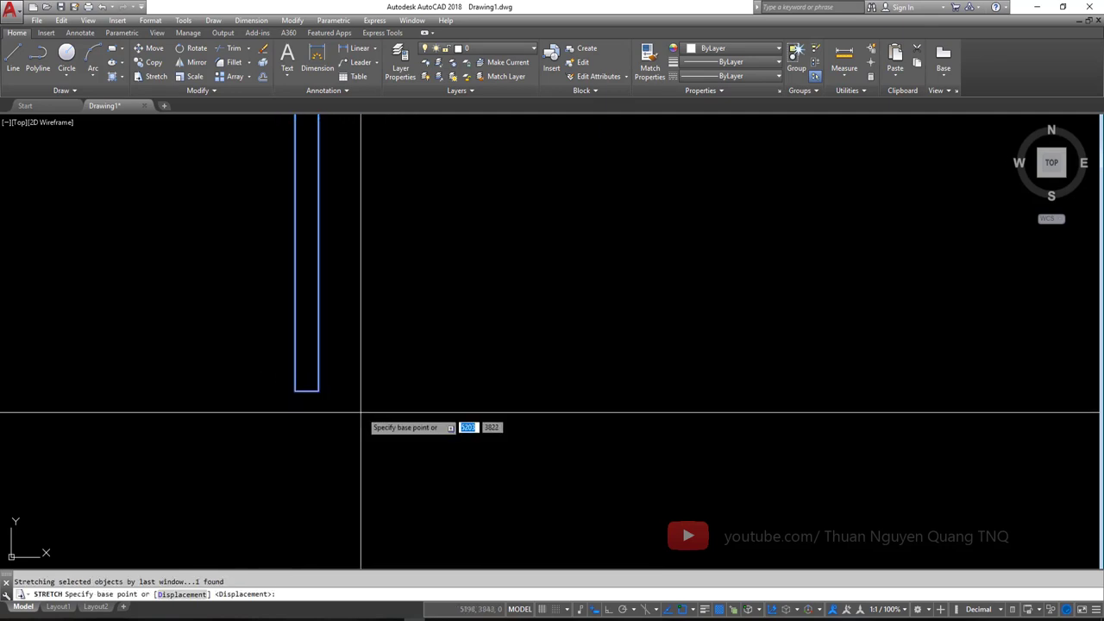
left_click(368, 423)
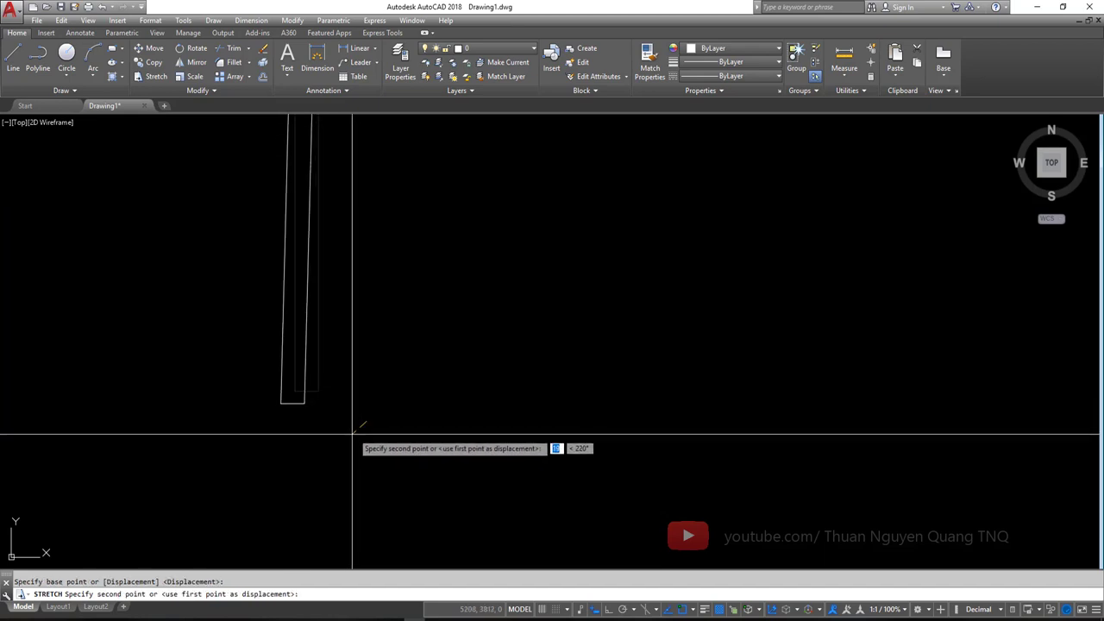
key("F8")
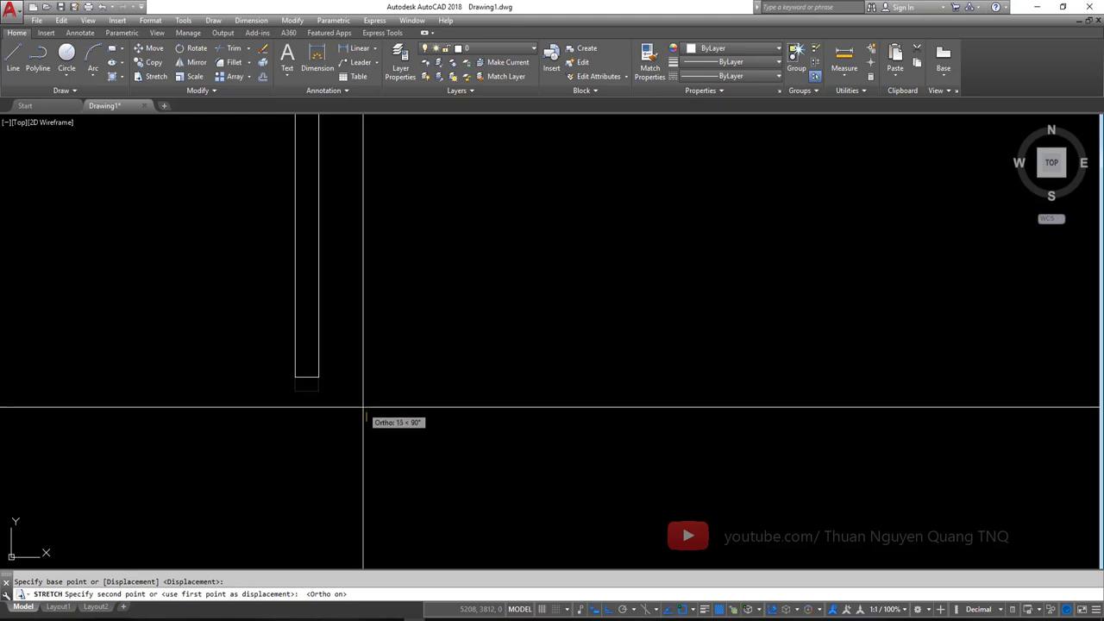
type("5")
key("Return")
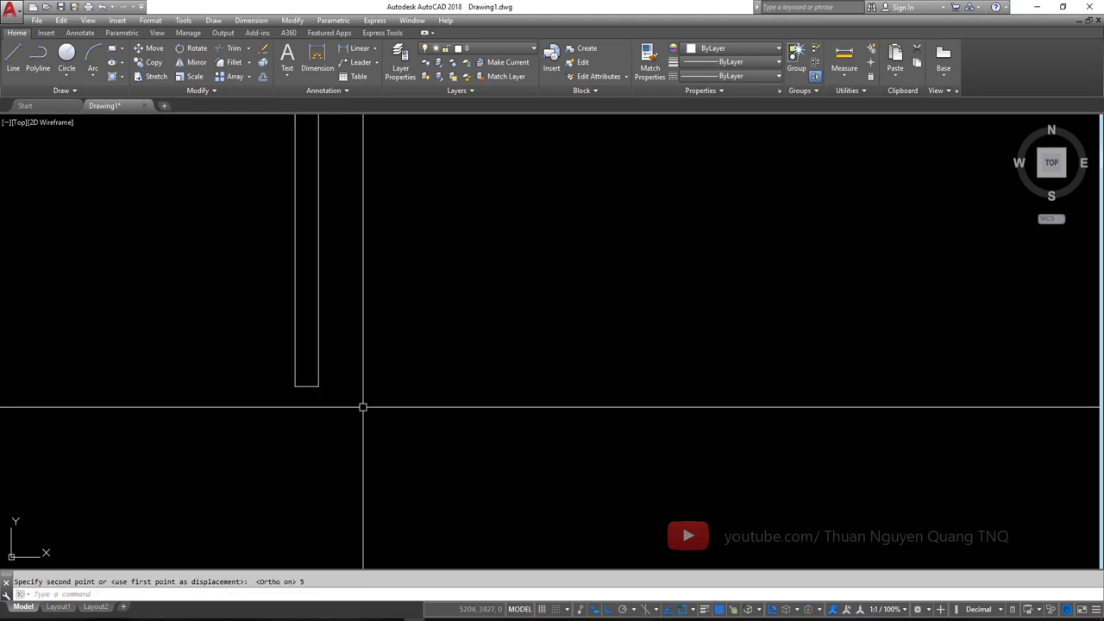
scroll(362, 387, "down", 2)
key("alt+Tab")
- Zoom in and out on the reference top view's lower corner to compare it again
scroll(225, 387, "down", 2)
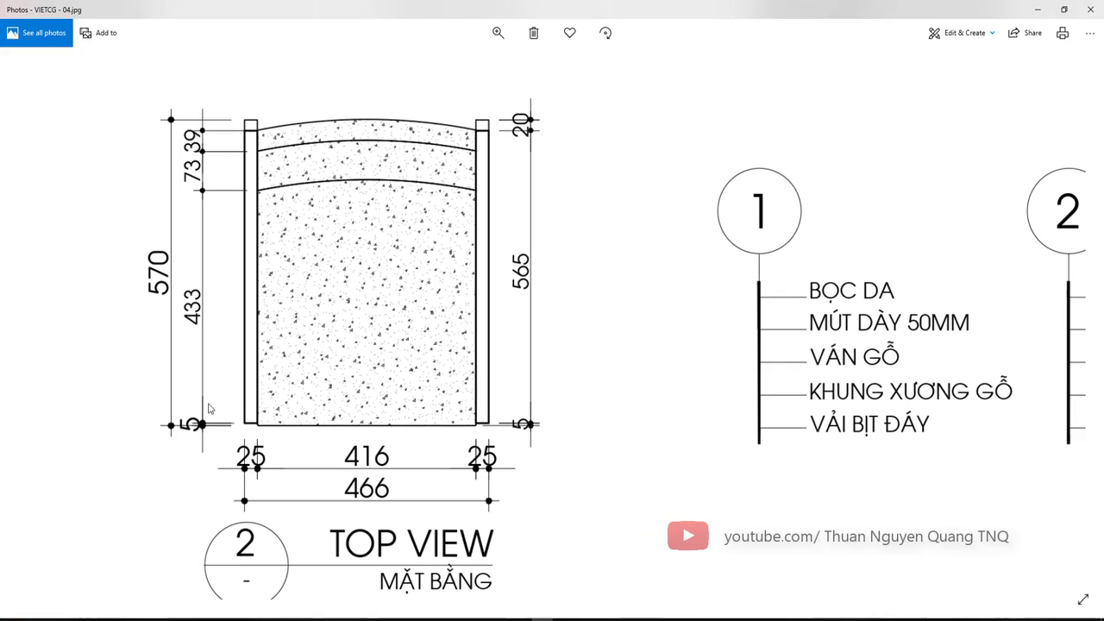
scroll(209, 426, "up", 2)
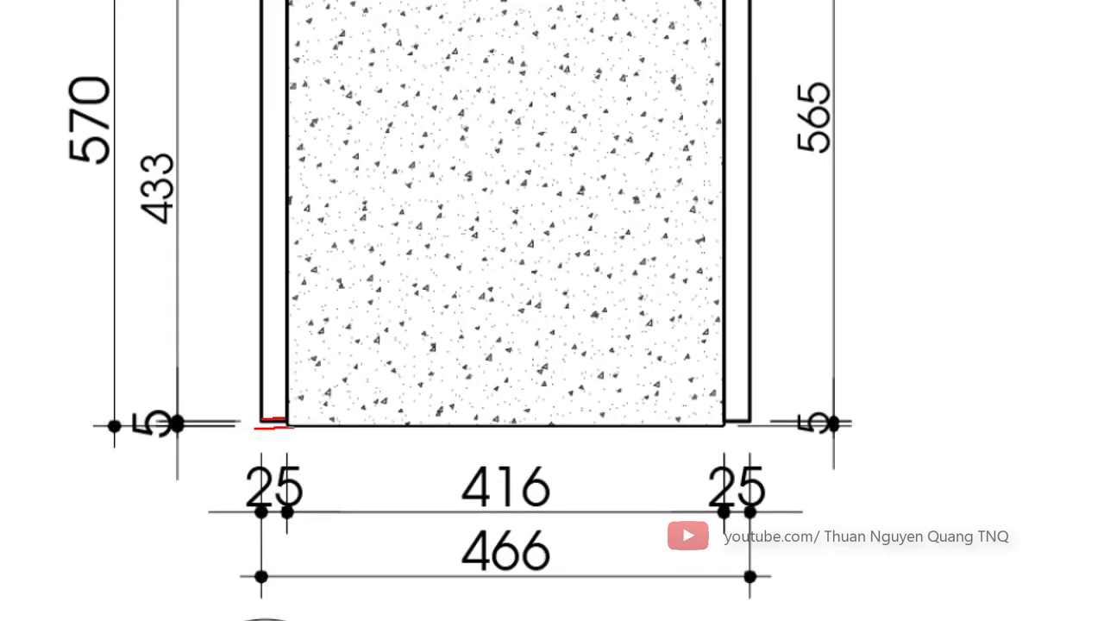
scroll(259, 431, "down", 2)
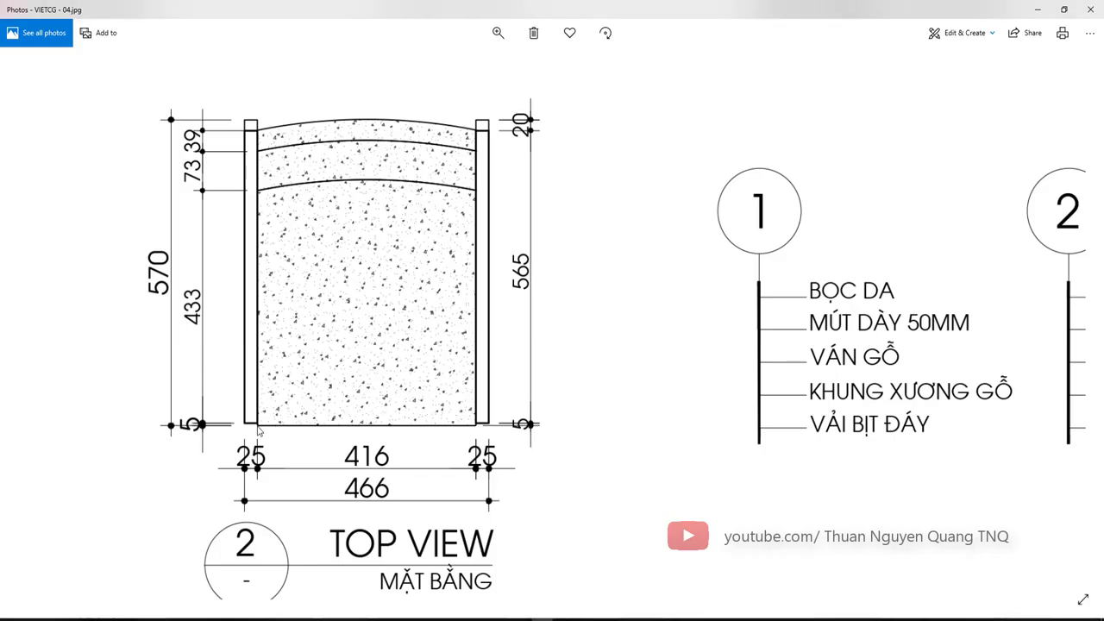
scroll(236, 122, "up", 2)
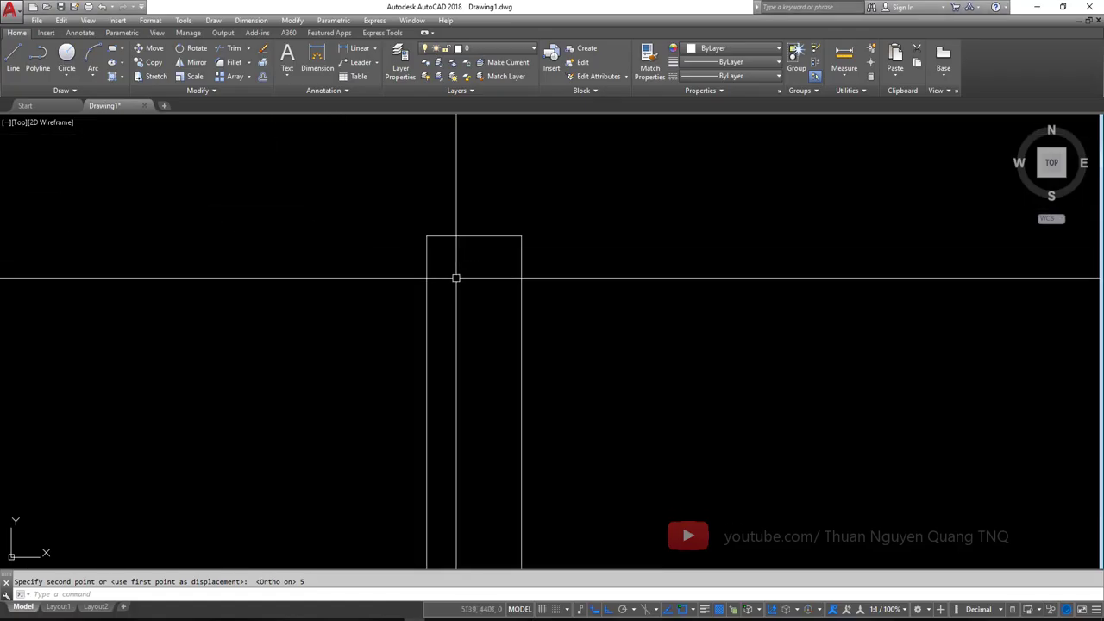
- Draw a 20-unit guide line and a horizontal line at the post's edge
key("Return")
type("l")
key("Return")
left_click(472, 236)
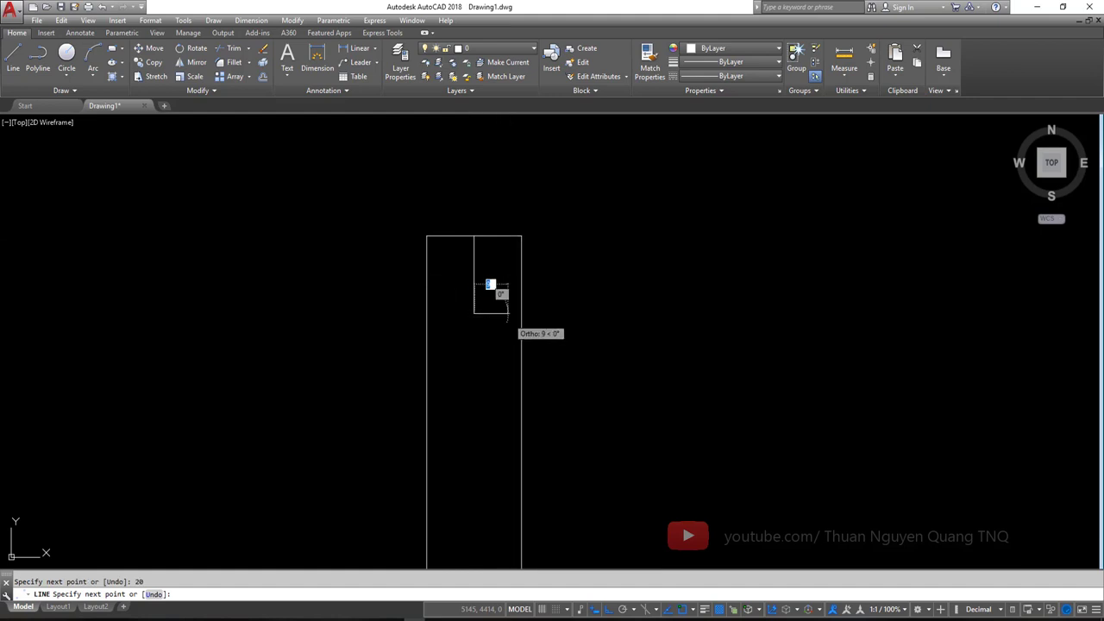
key("Return")
key("Return")
left_click(427, 313)
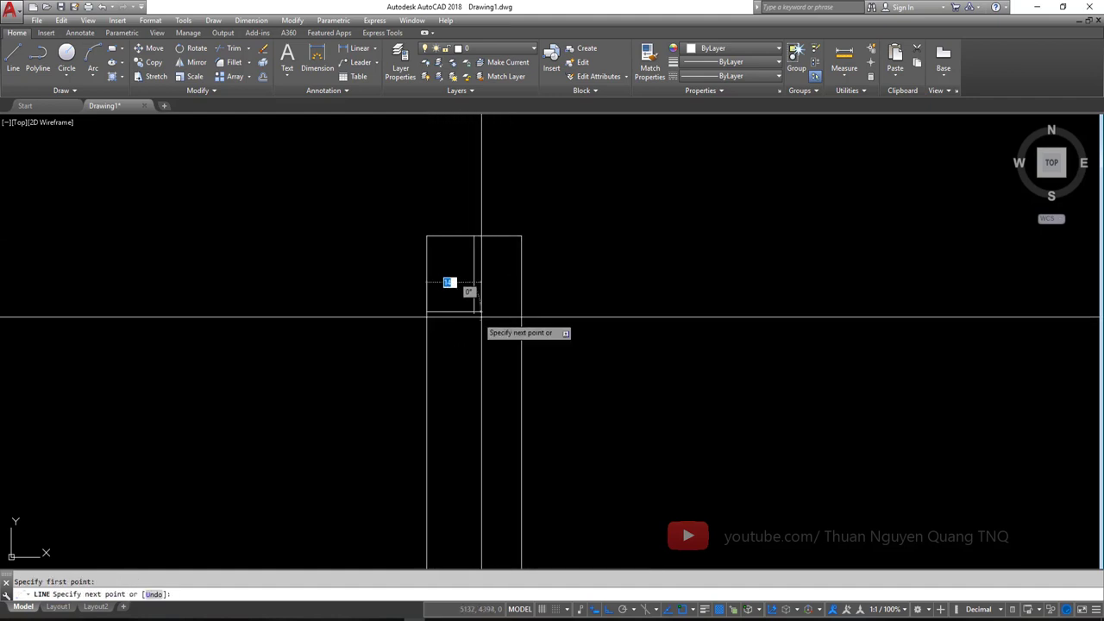
key("Escape")
scroll(467, 315, "up", 4)
key("Return")
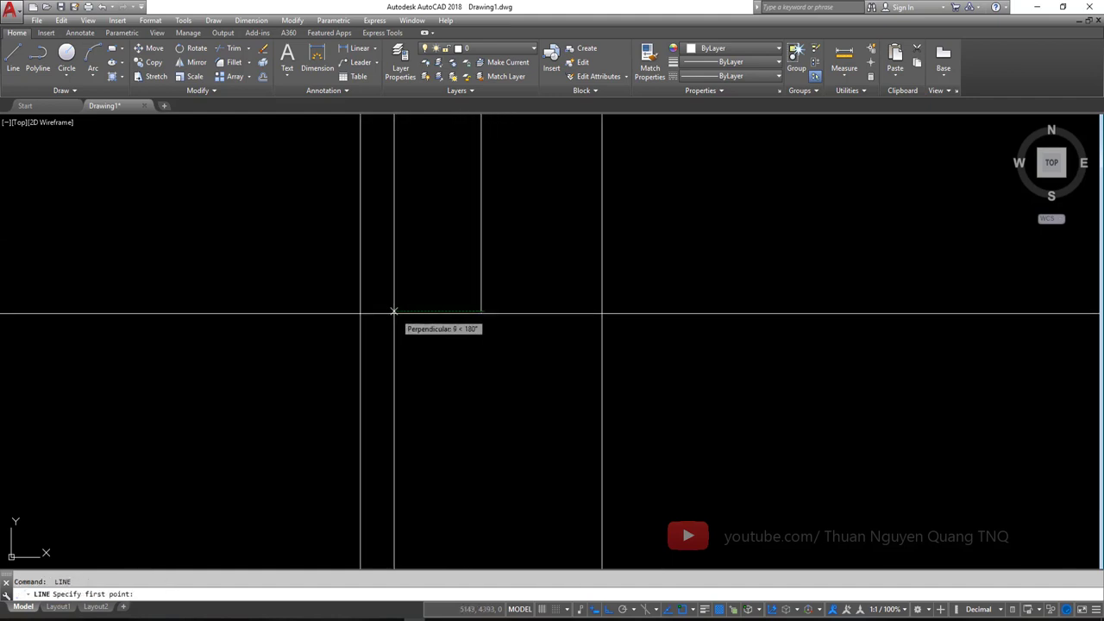
left_click(361, 311)
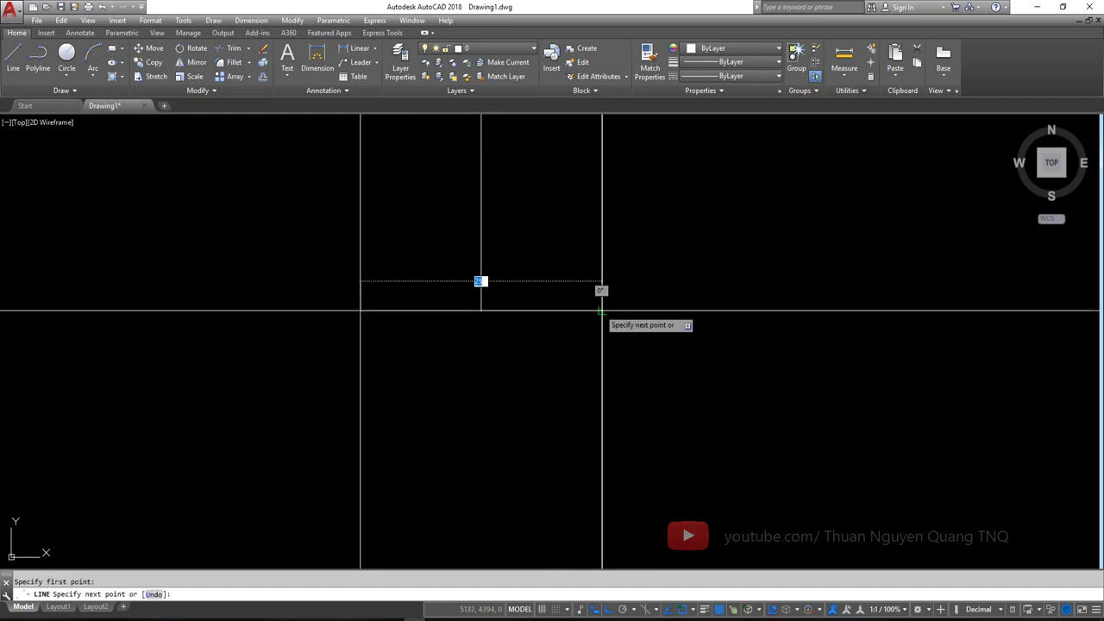
left_click(602, 311)
key("Escape")
- Erase the stray vertical line
left_click(482, 281)
left_click(441, 269)
type("e")
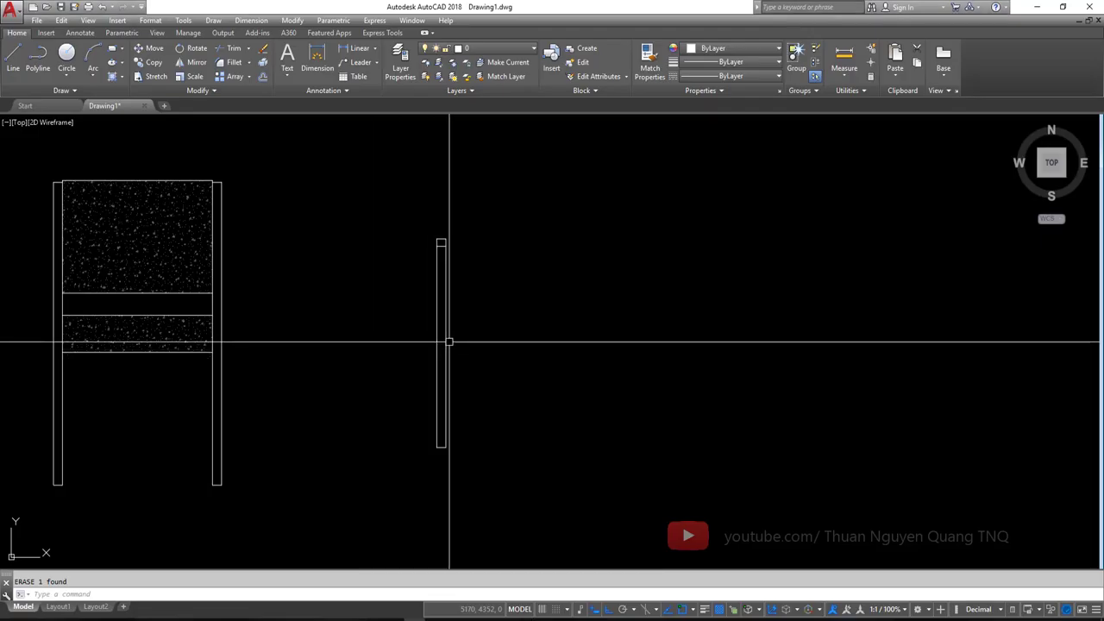
scroll(333, 333, "up", 2)
scroll(355, 362, "down", 2)
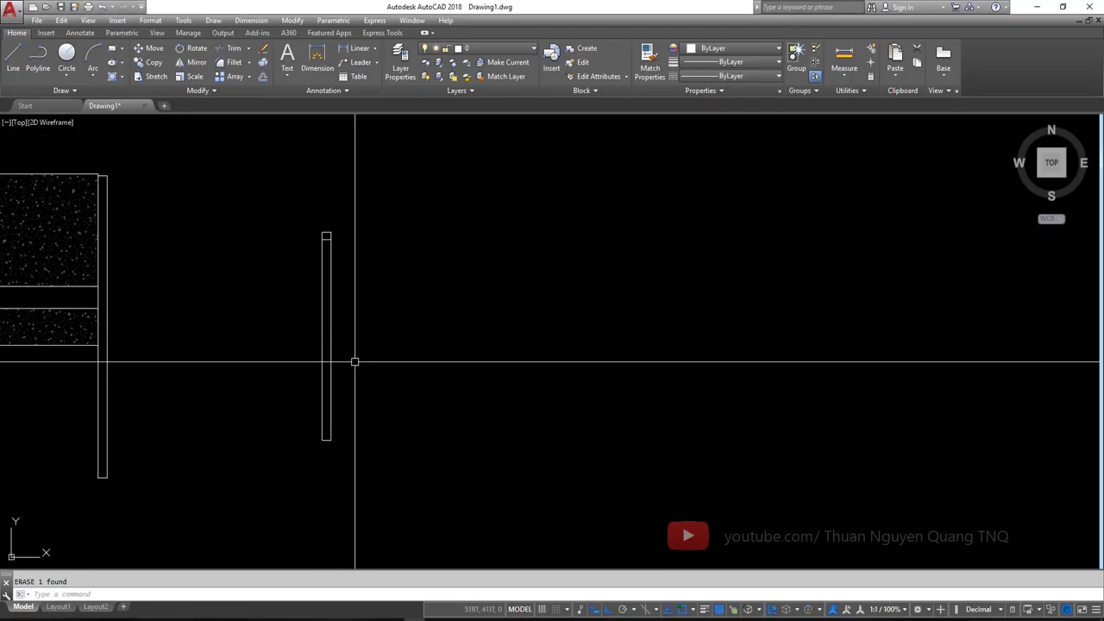
- Draw a 416-unit horizontal line from the post's right edge
type("l")
key("Return")
left_click(331, 330)
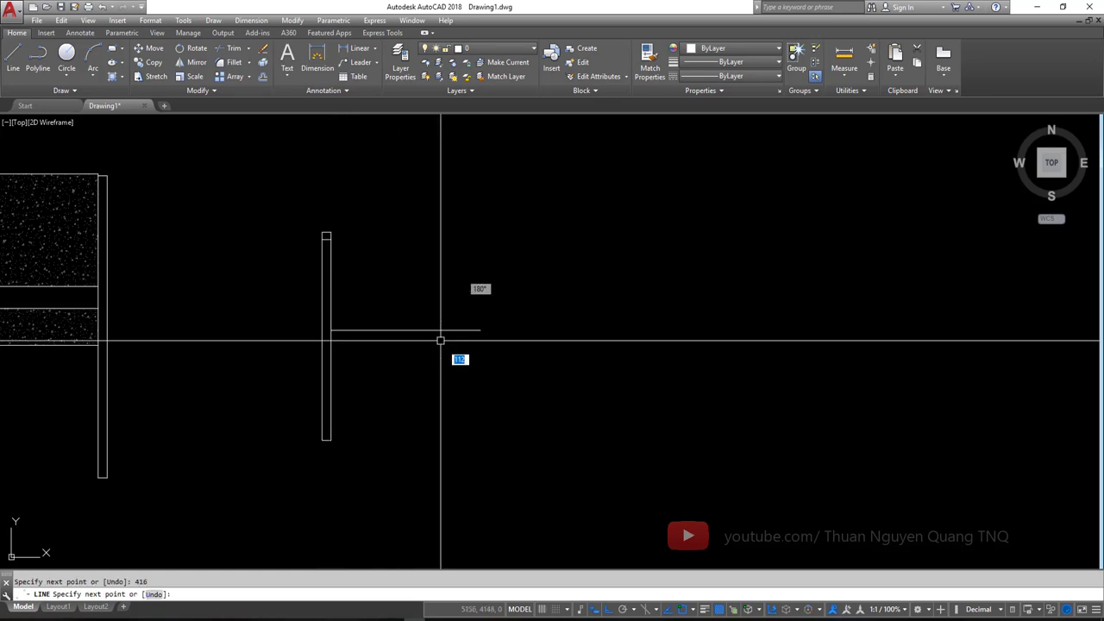
key("Return")
key("Return")
- Copy the post rectangle further right and select the horizontal guide line
left_click(266, 173)
left_click(392, 485)
type("c")
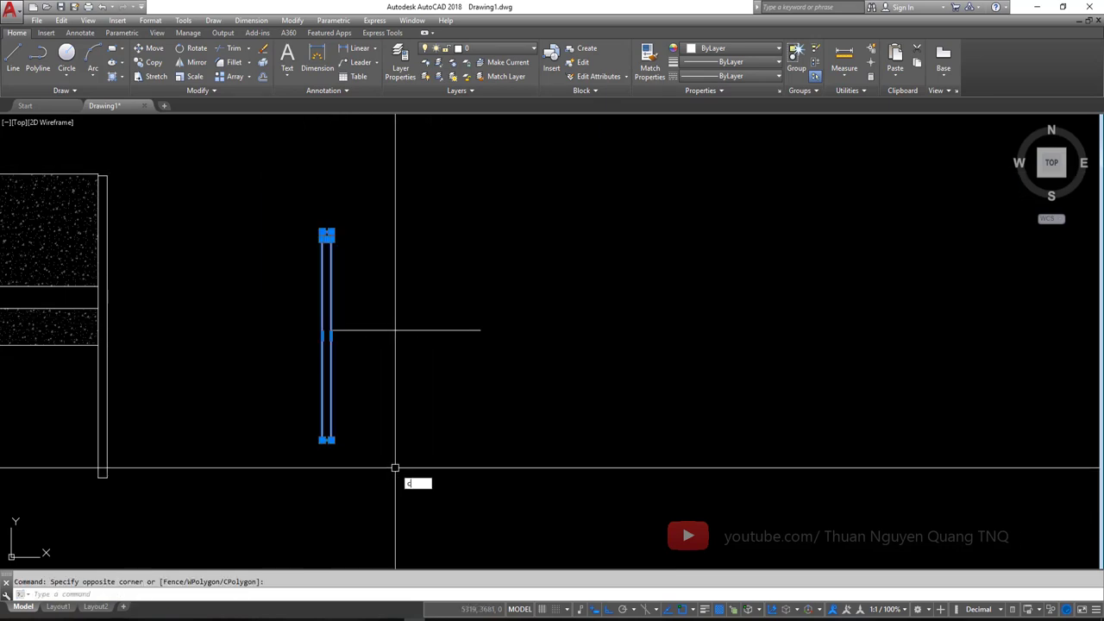
type("o")
key("Return")
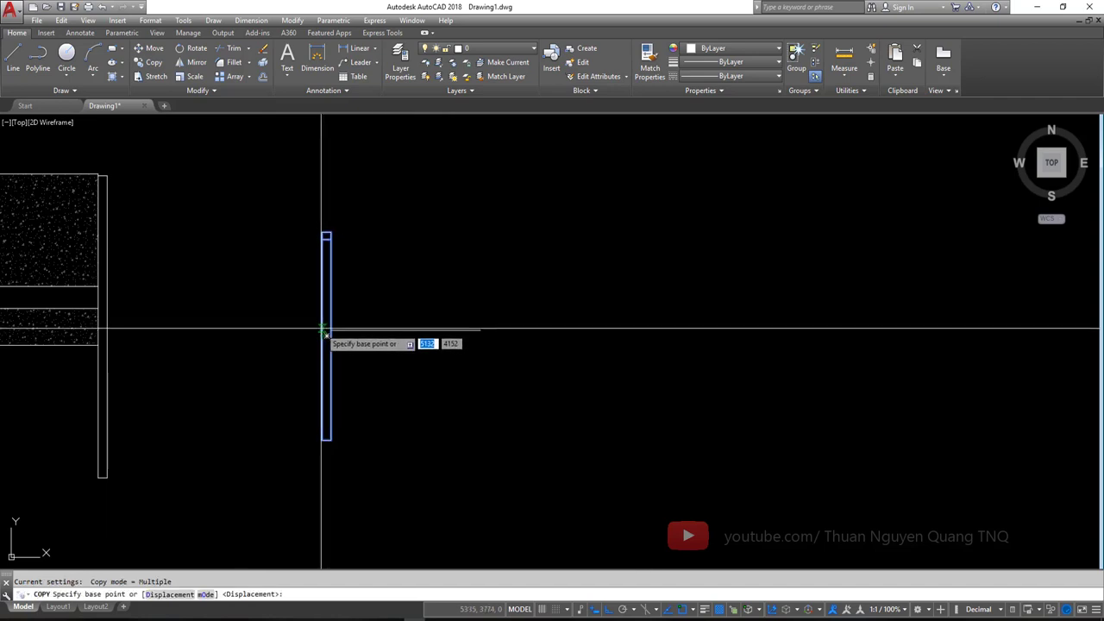
scroll(325, 332, "up", 4)
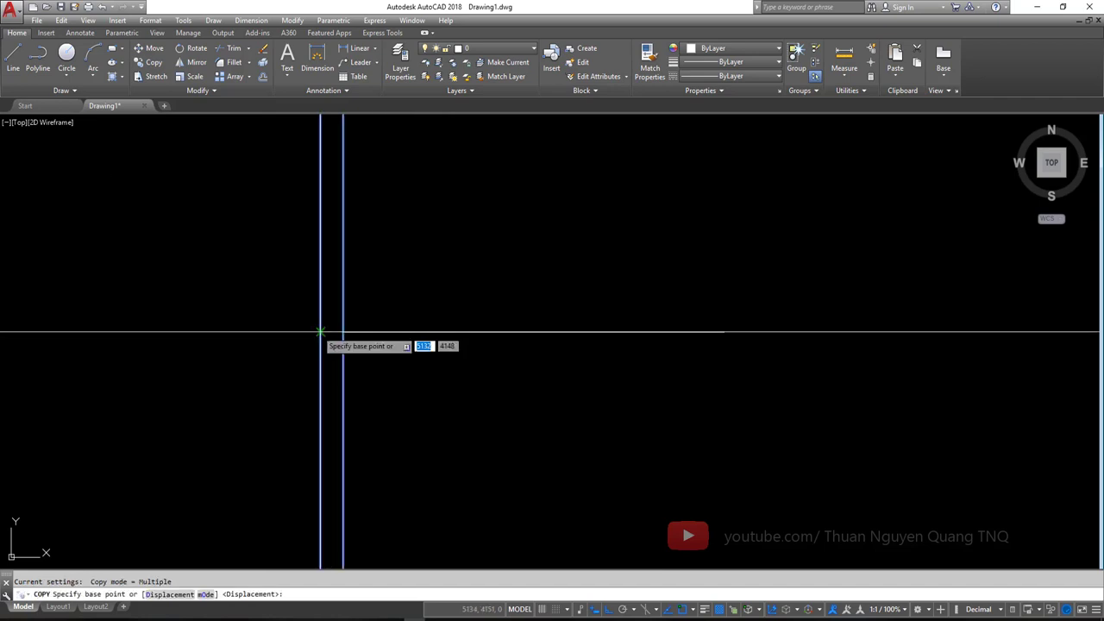
left_click(320, 331)
left_click(724, 331)
key("Escape")
left_click(660, 333)
left_click(588, 377)
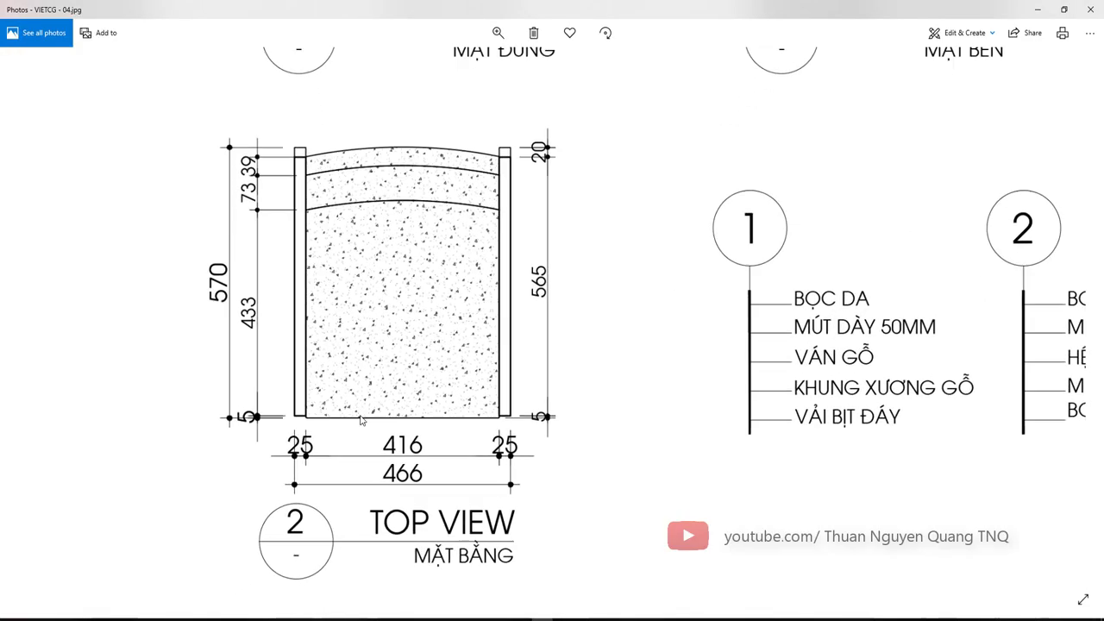
- Draw a line dropping 5 below the left post's bottom corner, then 416 across to the right post
scroll(360, 419, "up", 1)
scroll(533, 421, "up", 2)
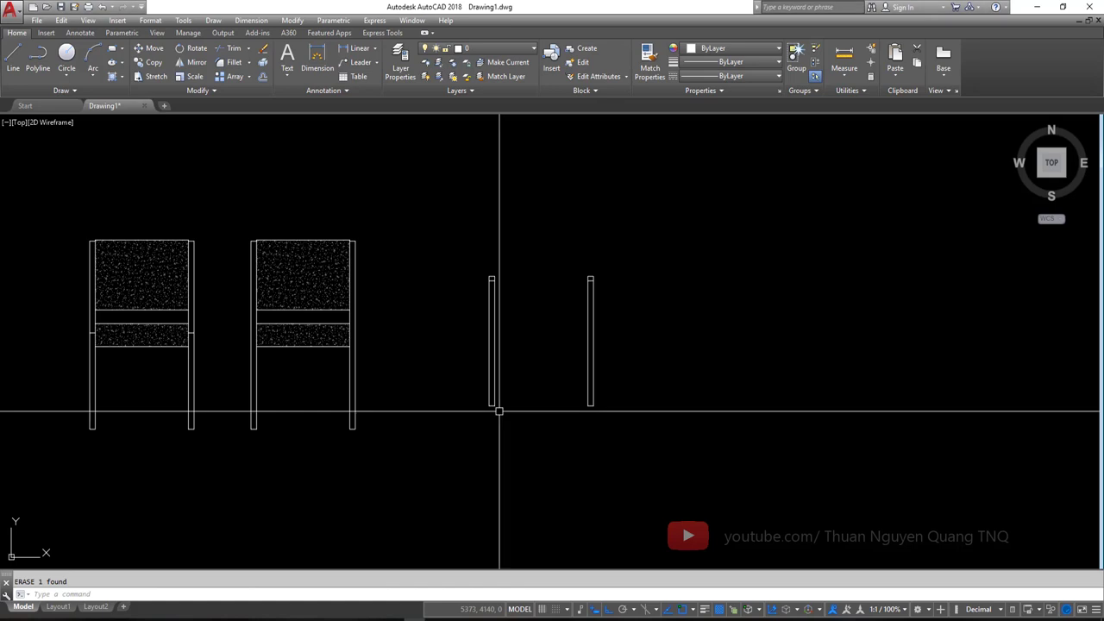
scroll(500, 409, "up", 4)
middle_click_drag(515, 394, 411, 402)
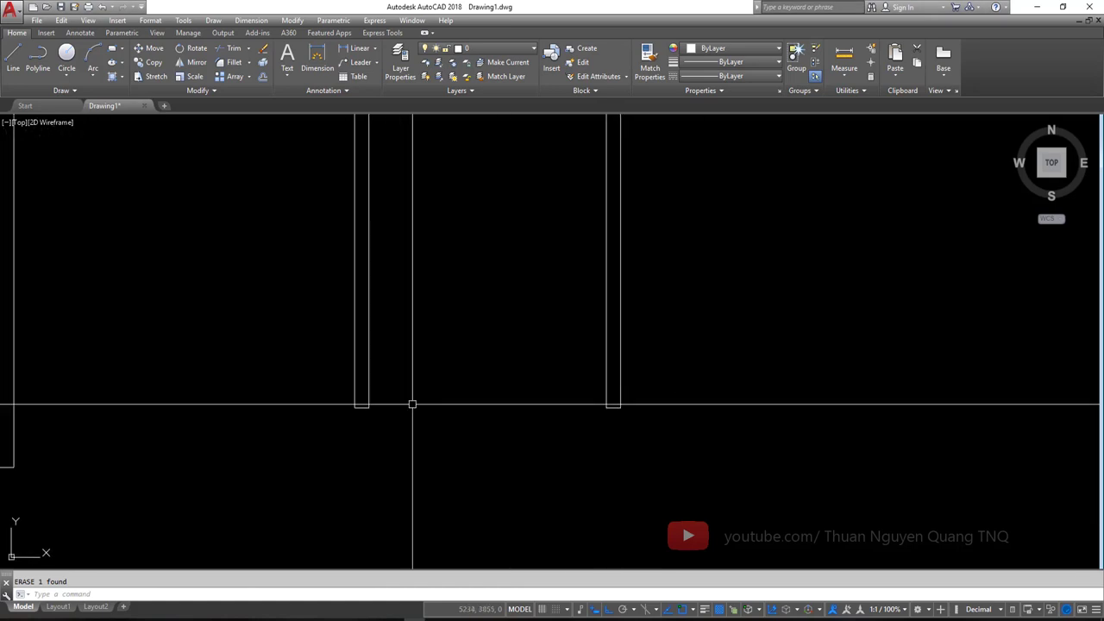
scroll(409, 401, "up", 4)
type("l")
key("Return")
left_click(312, 443)
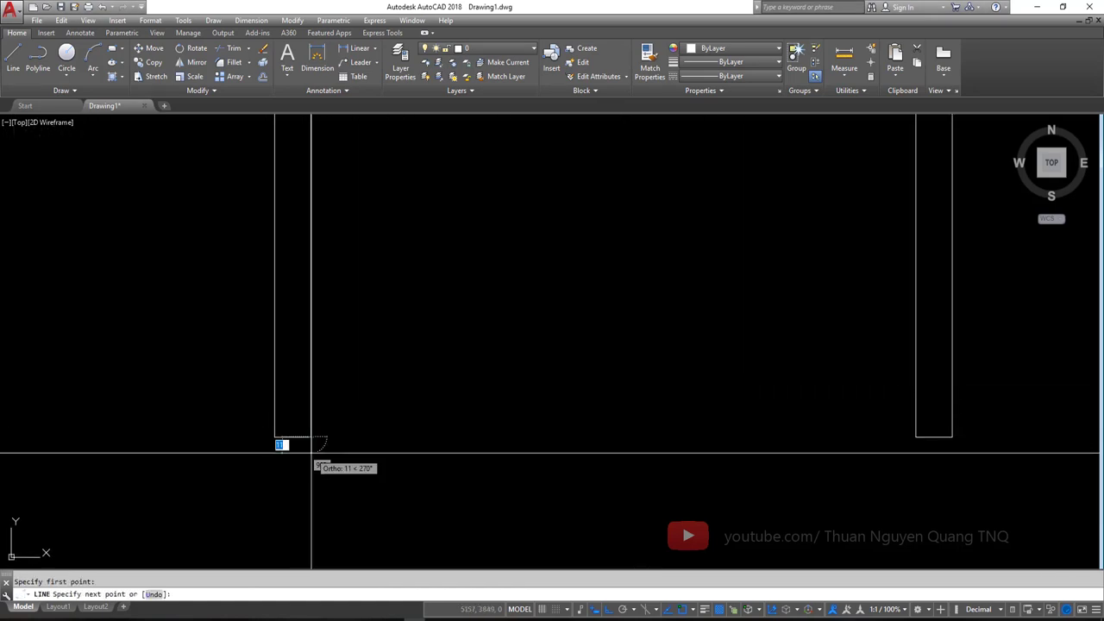
type("5")
key("Return")
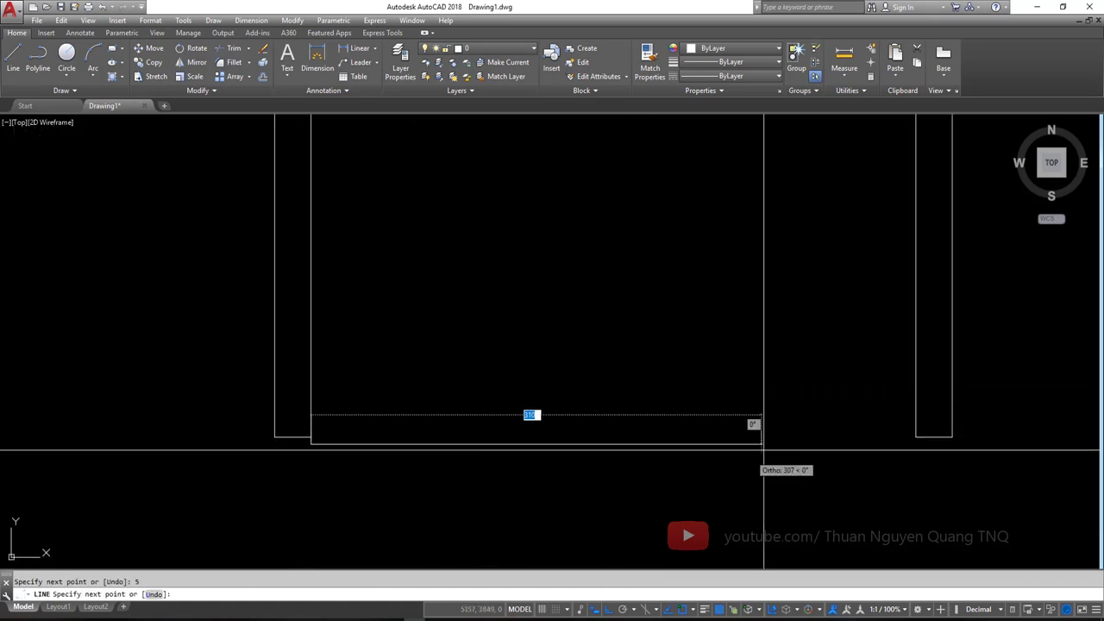
scroll(907, 443, "up", 4)
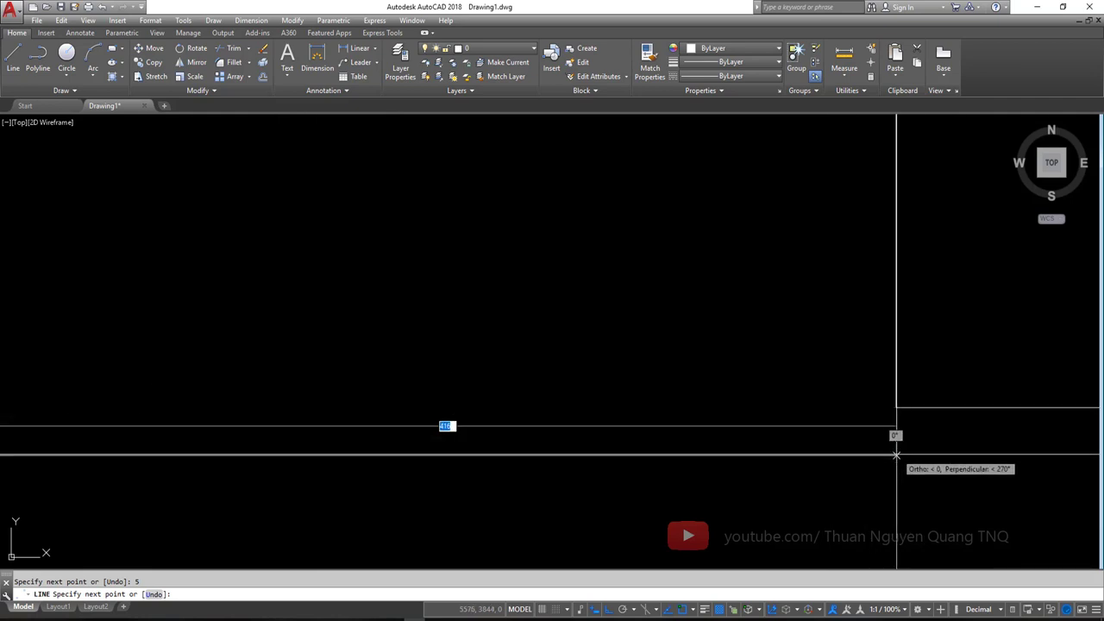
left_click(895, 434)
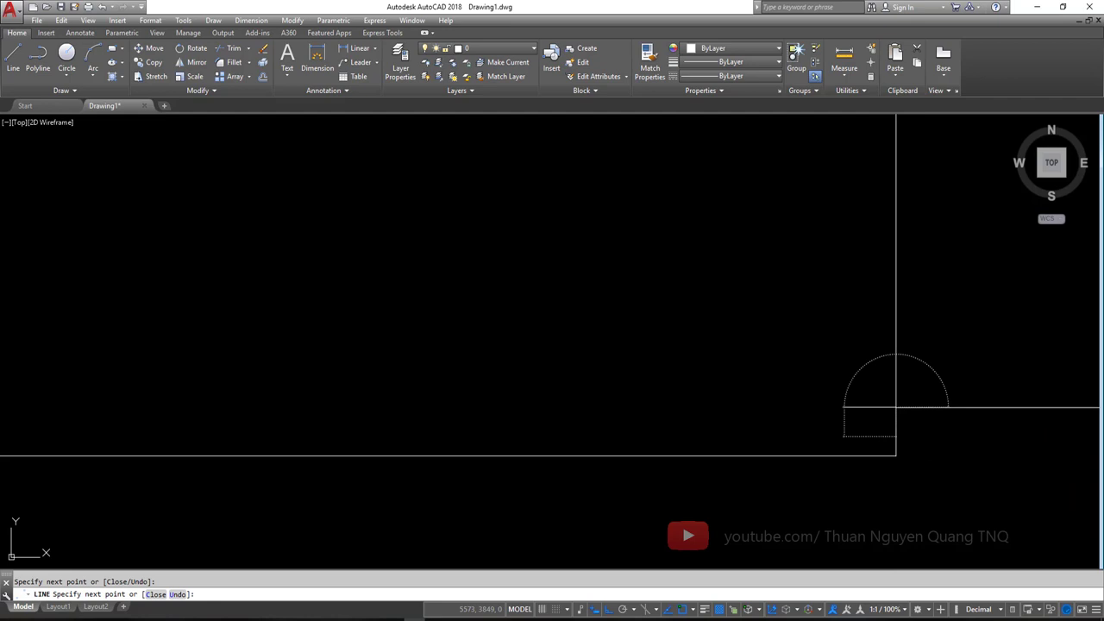
key("Return")
scroll(838, 412, "down", 2)
scroll(678, 437, "down", 3)
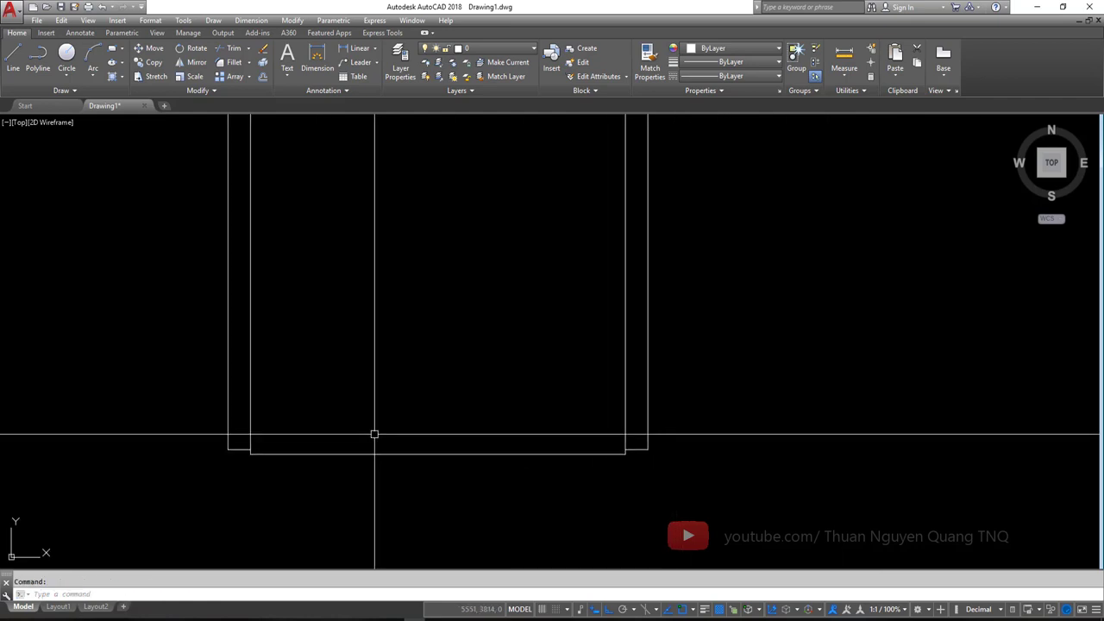
scroll(382, 456, "down", 1)
key("alt+Tab")
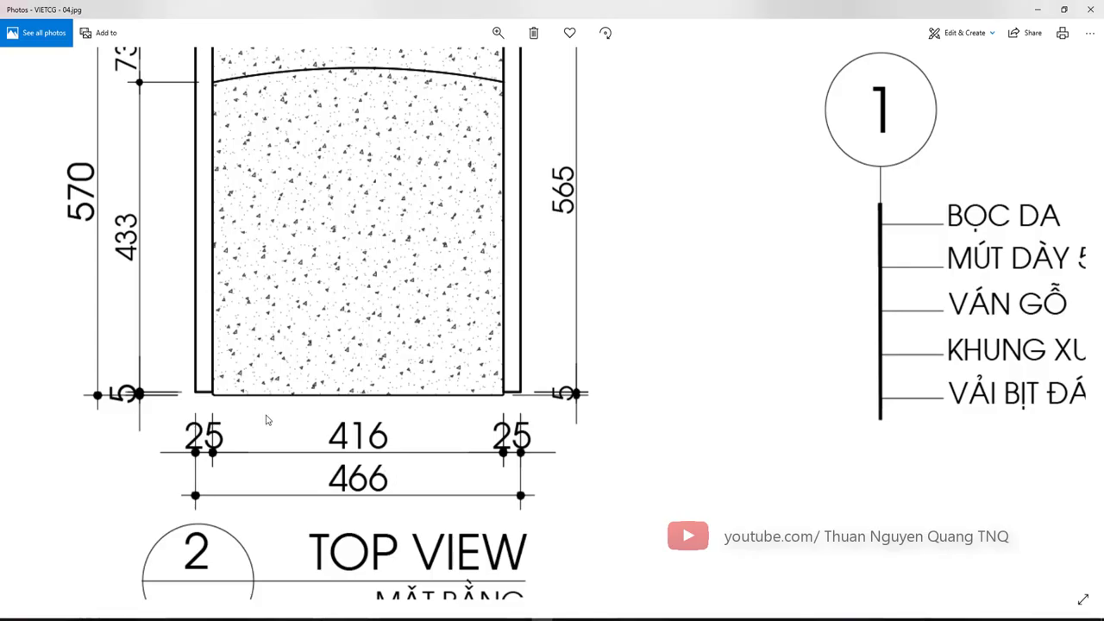
- Zoom out to show the whole front view with its 20, 39 and 73 backrest heights
scroll(265, 420, "up", 1)
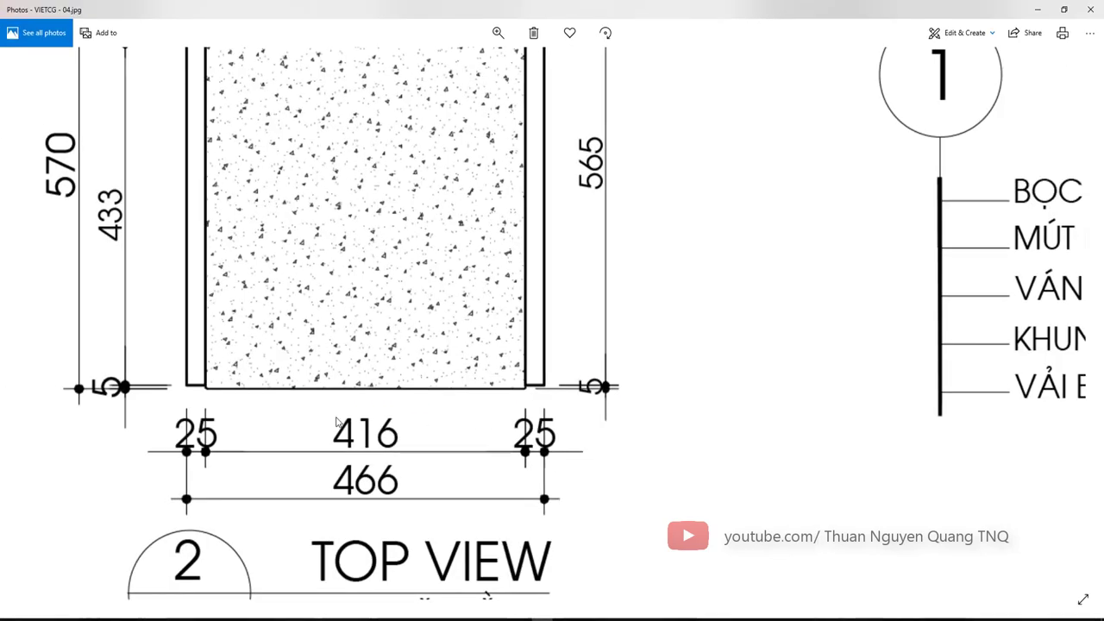
scroll(345, 243, "down", 2)
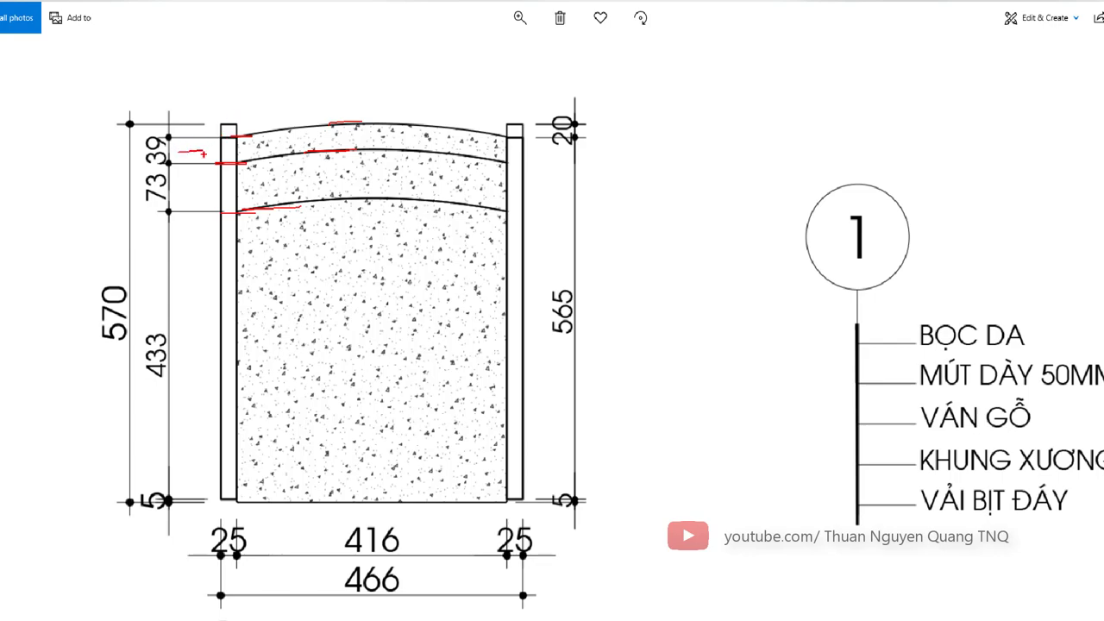
- Offset the left post's top cross line down 39, then the new line a further 73
scroll(323, 293, "up", 5)
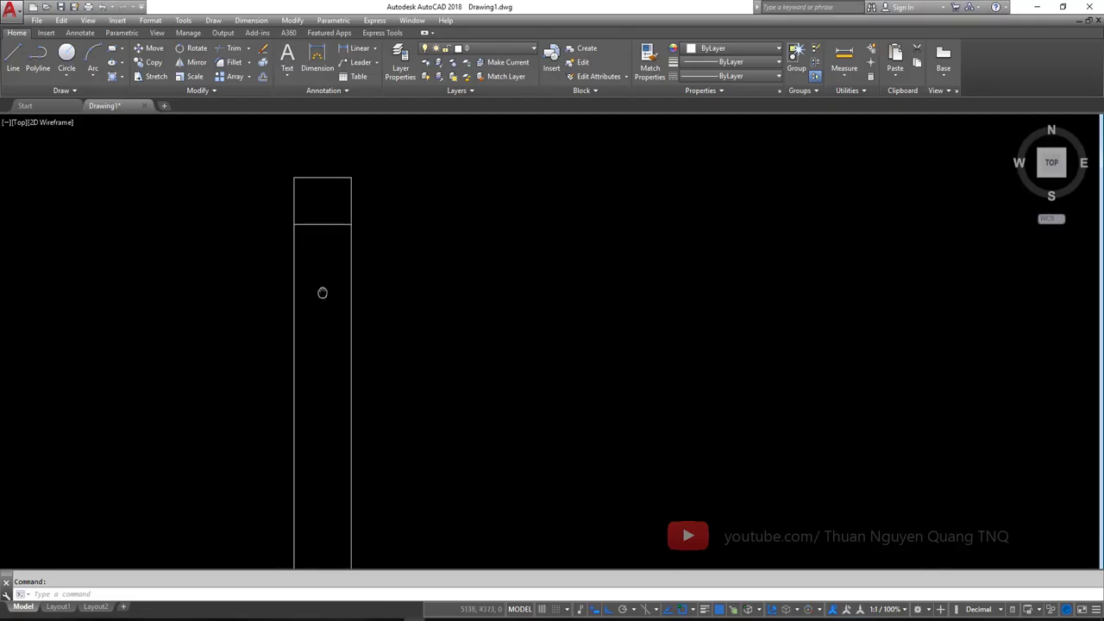
type("o")
key("Return")
key("Escape")
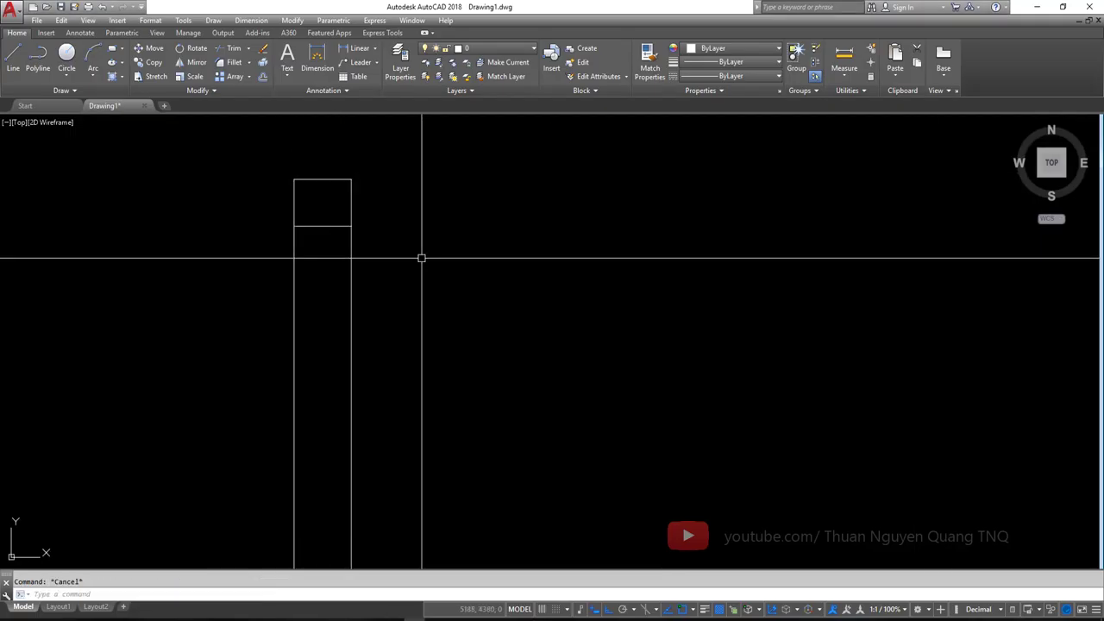
type("o")
key("Return")
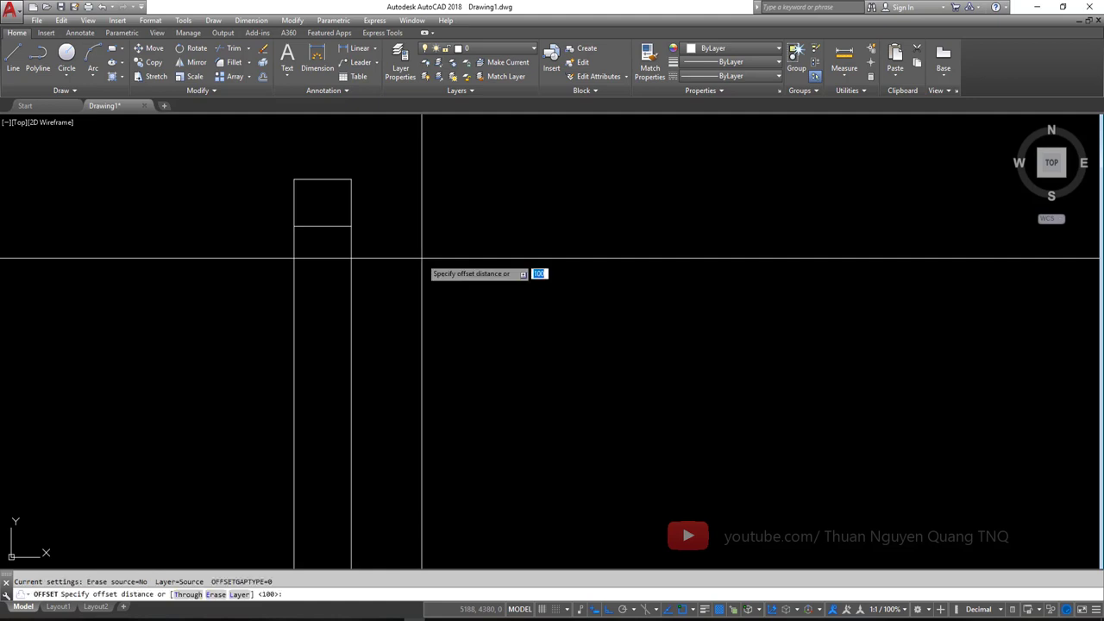
key("Return")
left_click(309, 228)
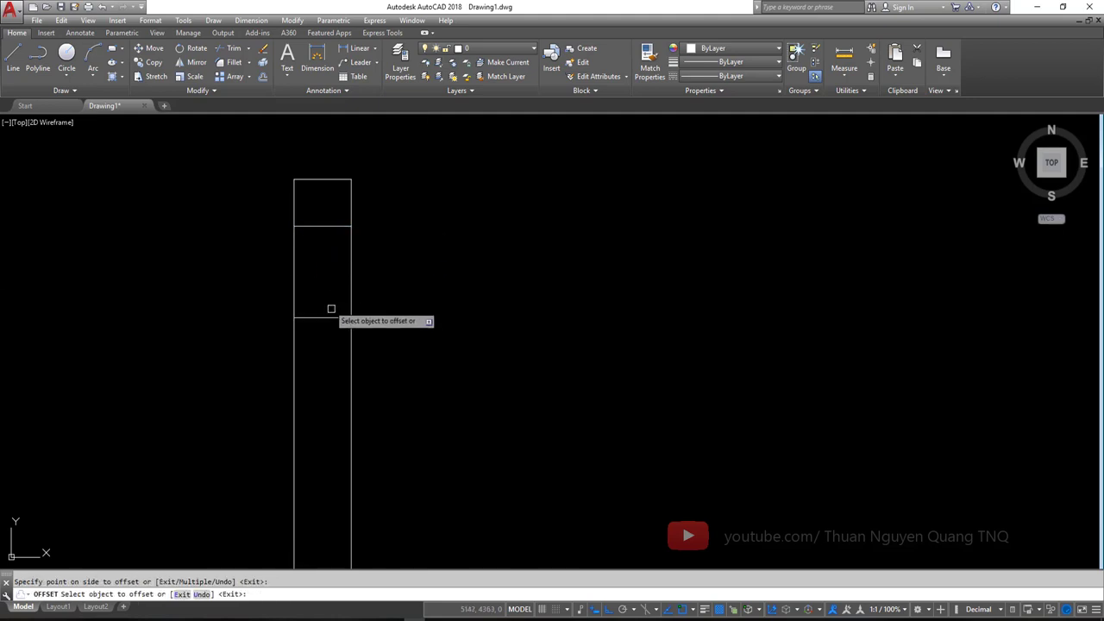
left_click(341, 313)
key("Return")
key("Return")
type("73")
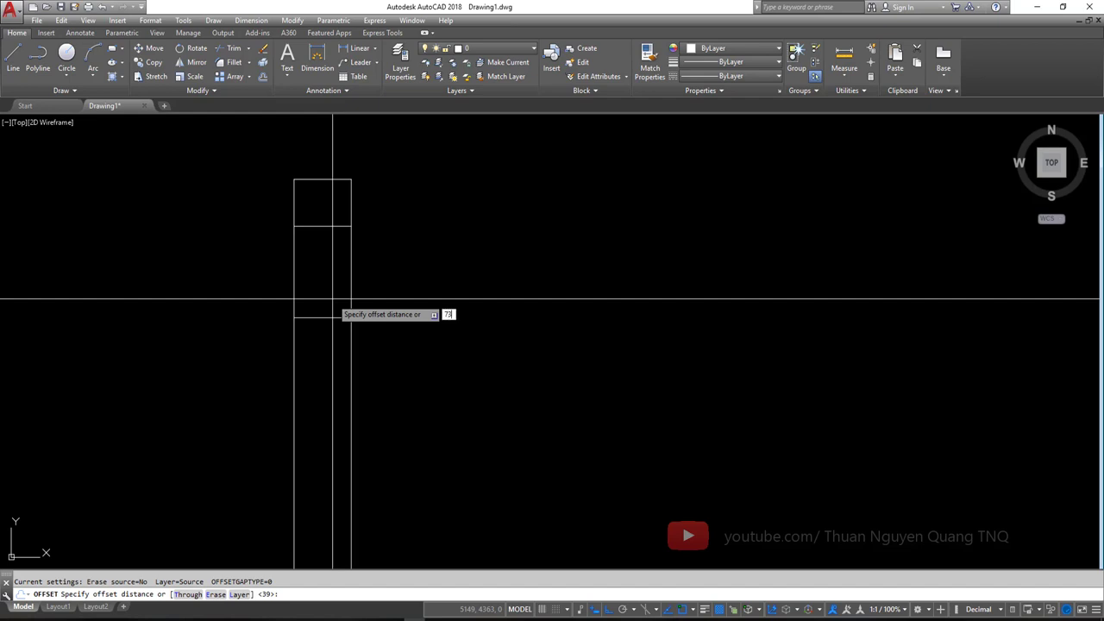
key("Return")
left_click(322, 315)
left_click(328, 399)
- Copy the left post's two new cross lines onto the right post
scroll(321, 321, "down", 4)
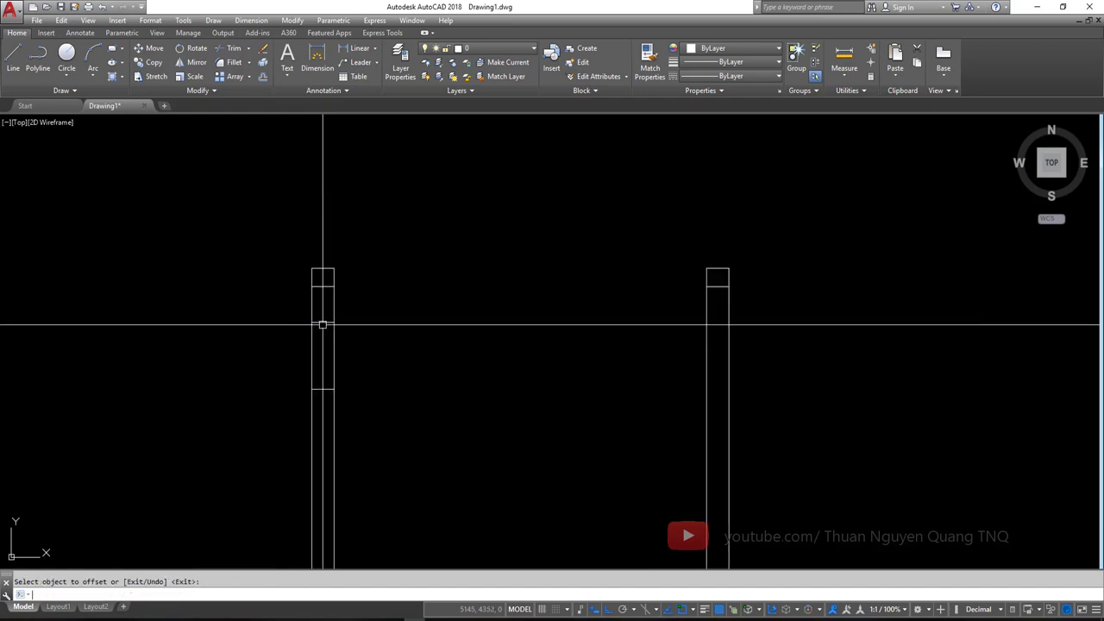
scroll(320, 323, "down", 2)
scroll(378, 355, "up", 2)
left_click(247, 268)
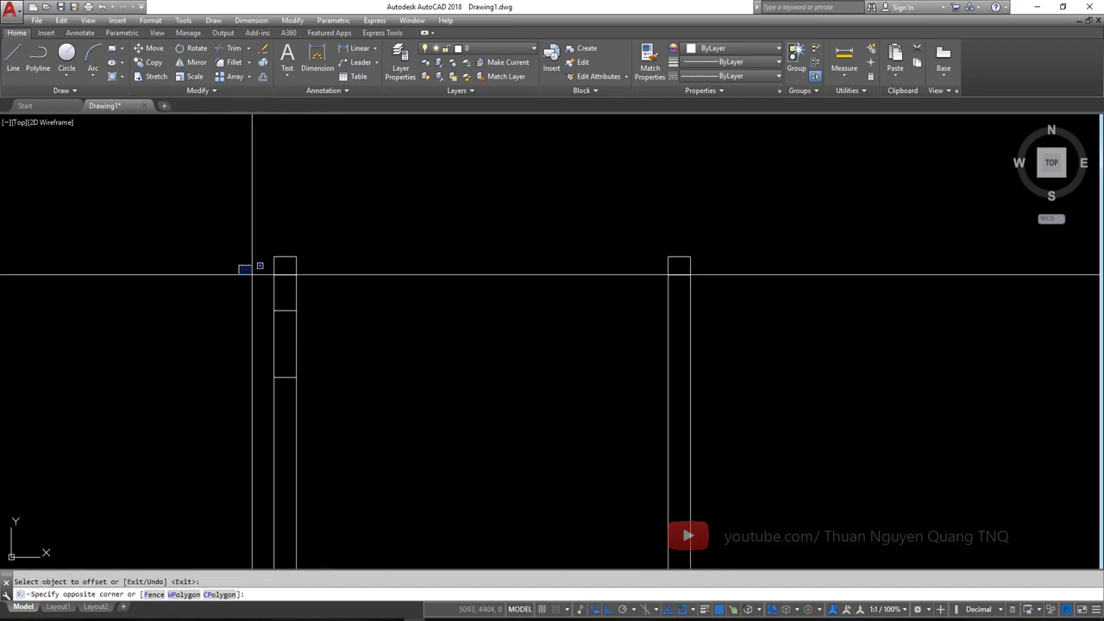
left_click(347, 387)
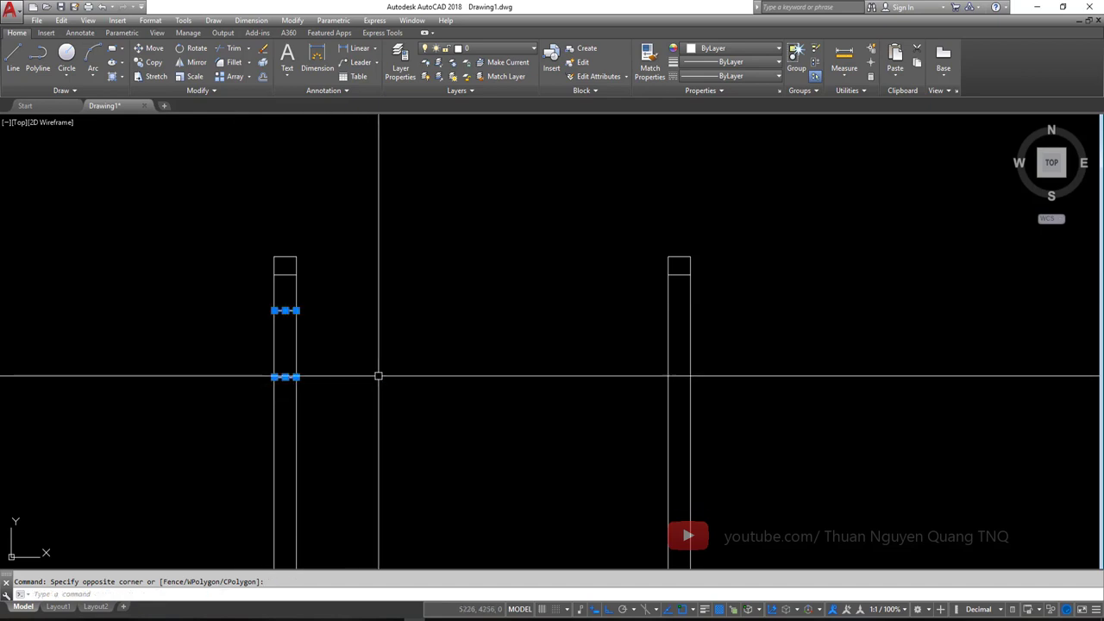
type("co")
key("Return")
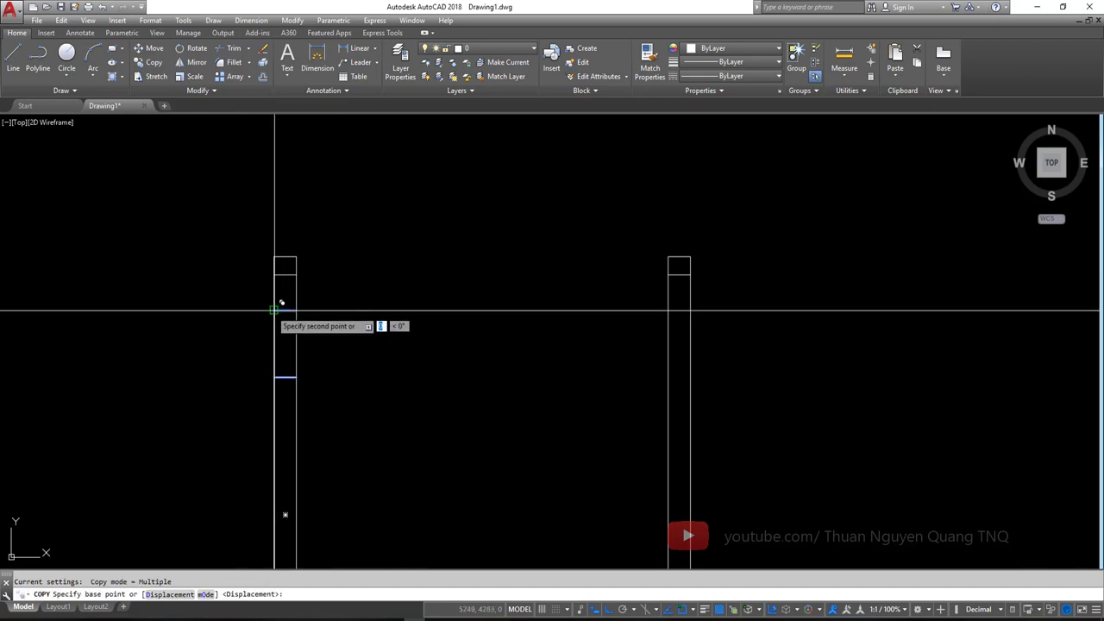
left_click(274, 310)
left_click(668, 310)
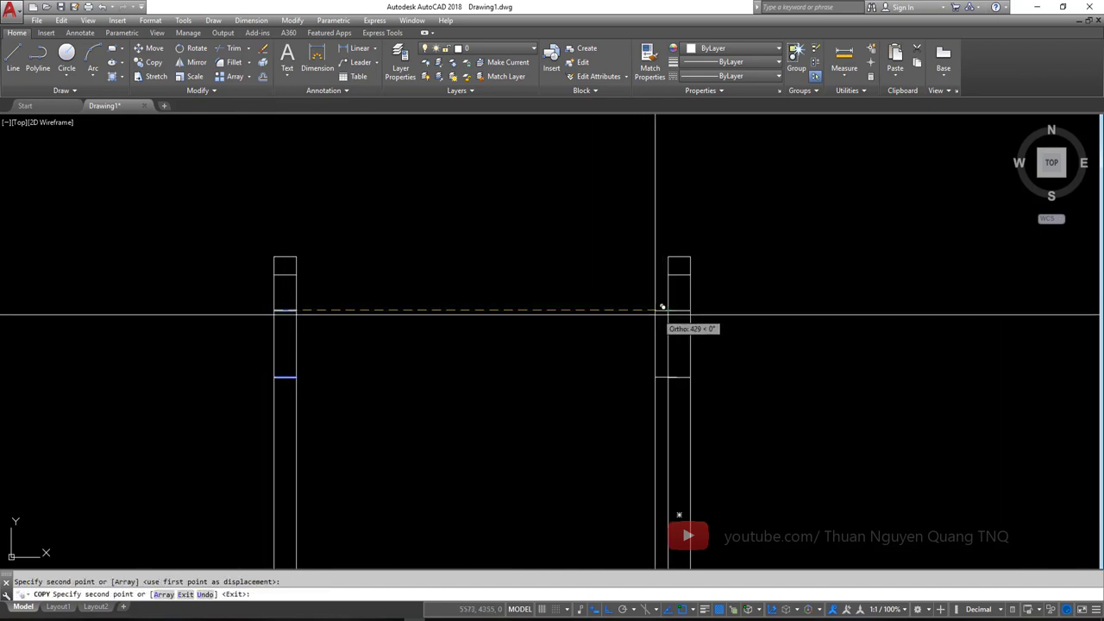
key("Escape")
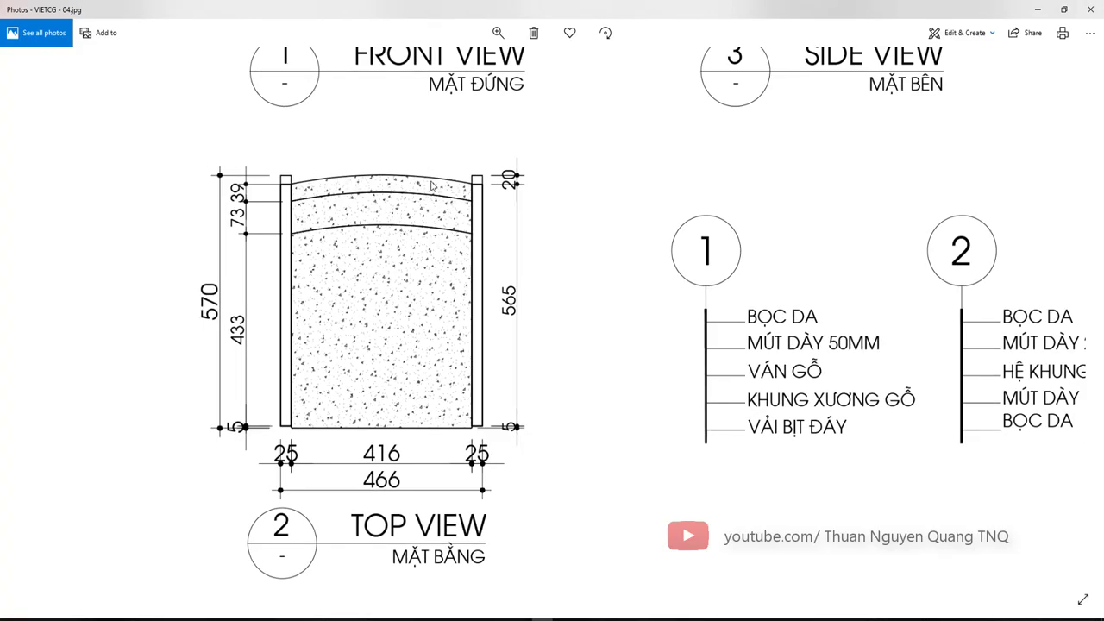
- Draw a three-point arc from the left post's top, through a raised middle, to the right post's top
type("a")
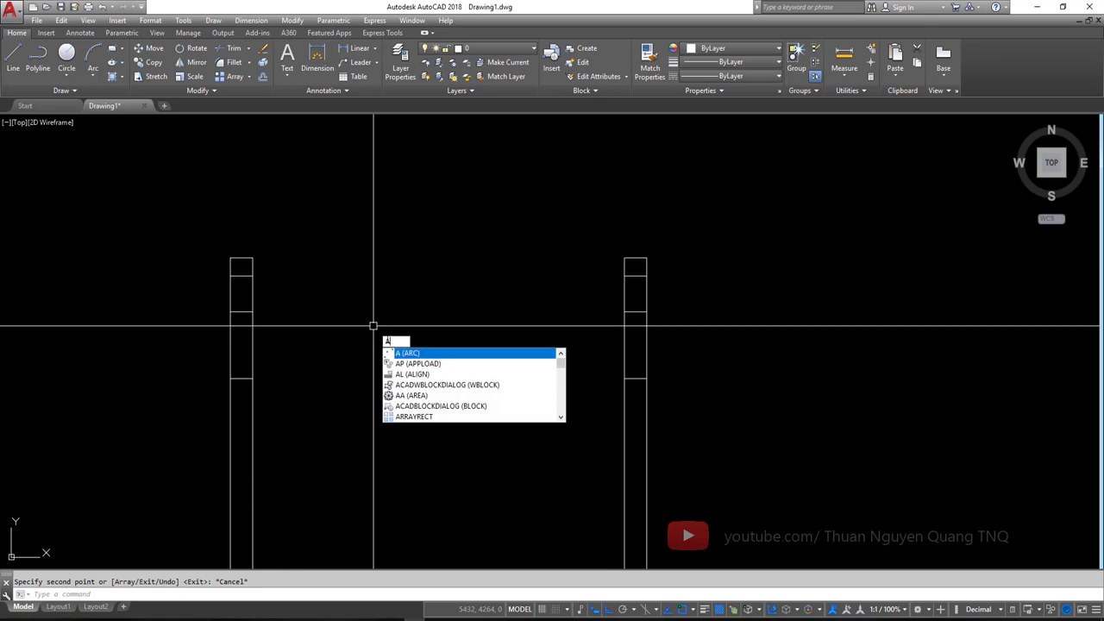
key("Return")
left_click(252, 274)
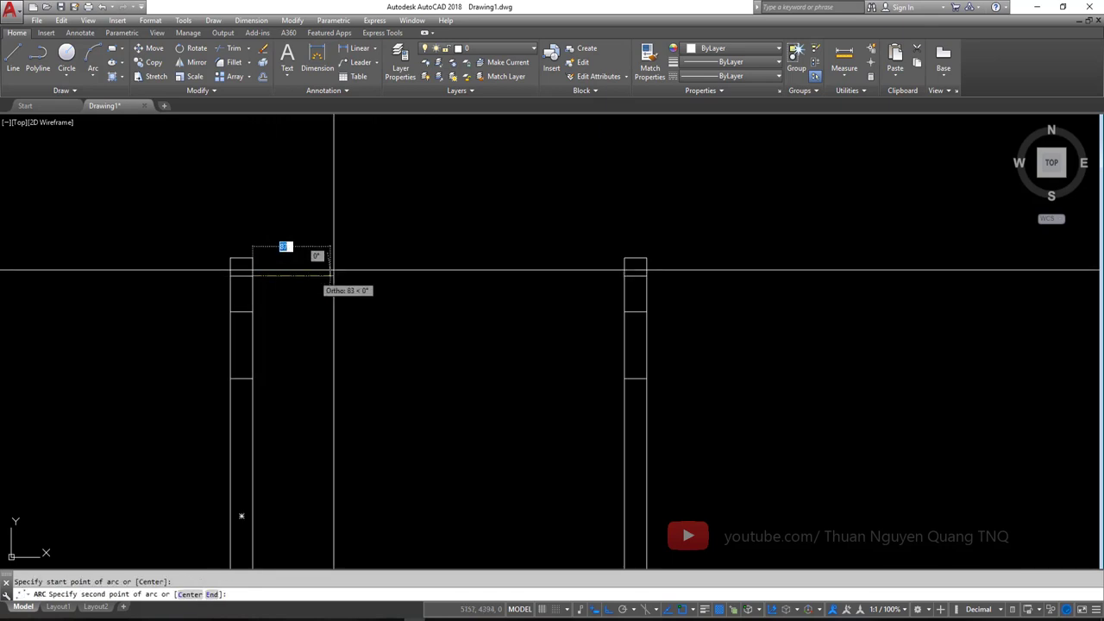
key("F8")
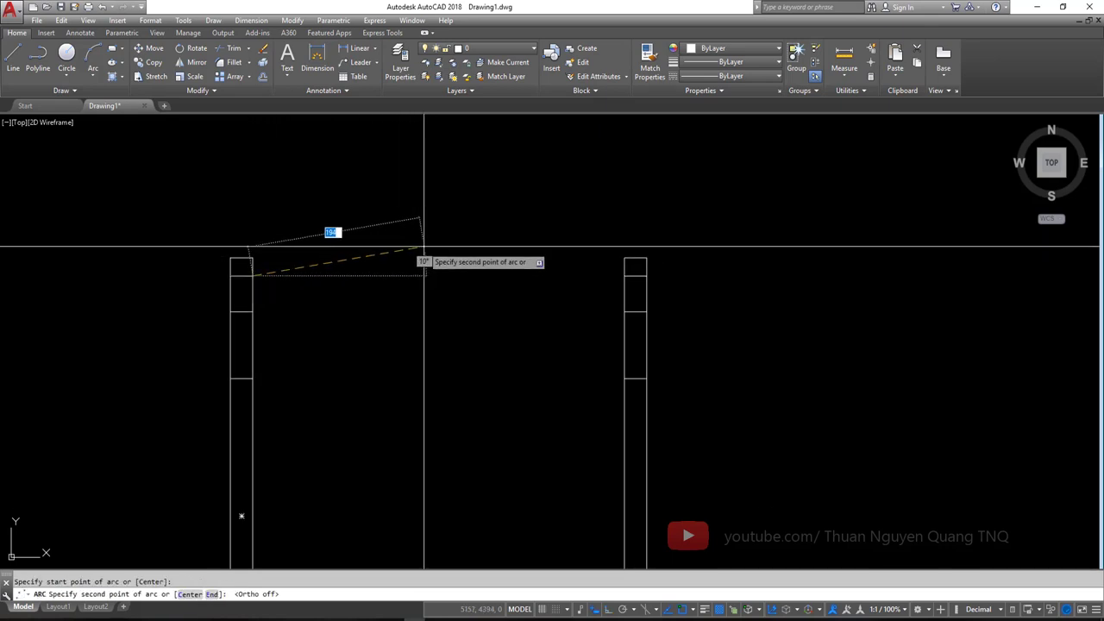
left_click(431, 247)
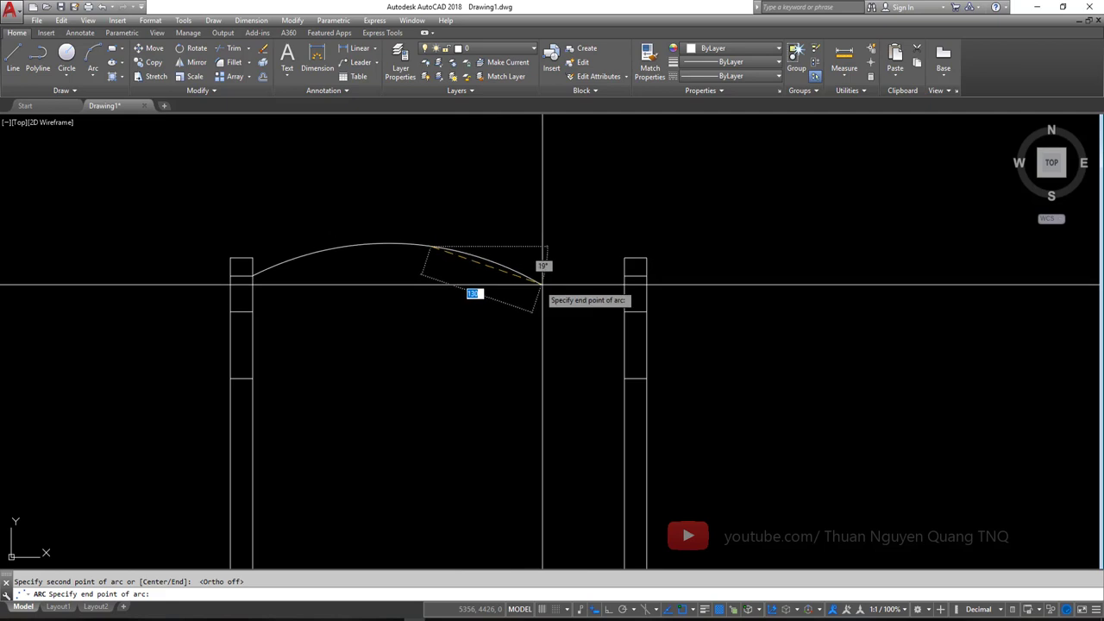
left_click(625, 274)
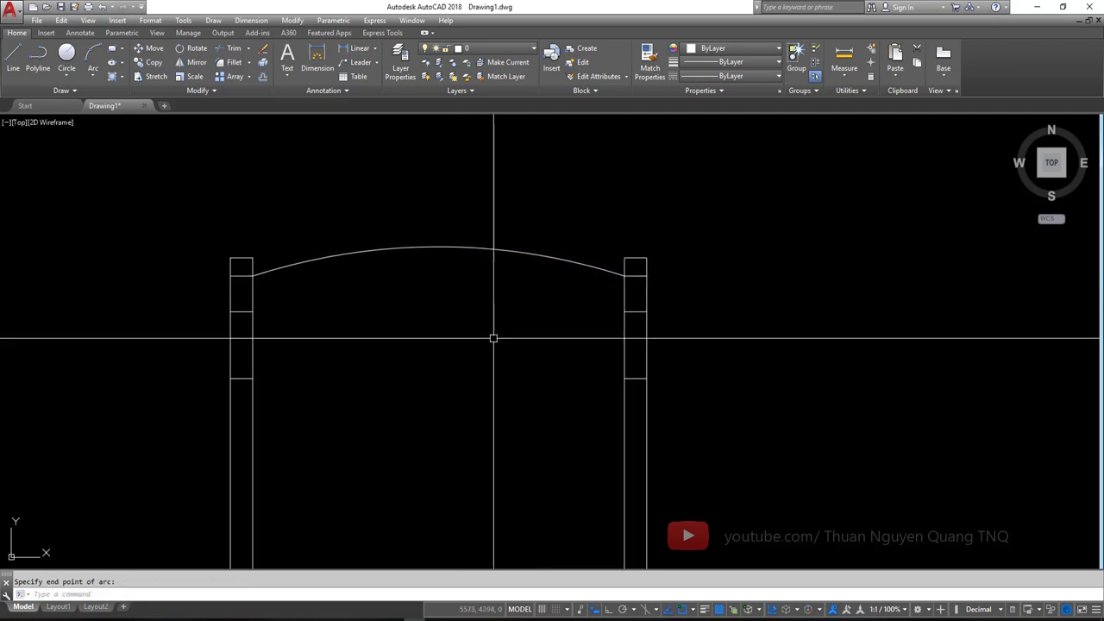
- Try reshaping the new arc by its top grip, then cancel and keep it as drawn
left_click(425, 245)
left_click(437, 247)
key("Escape")
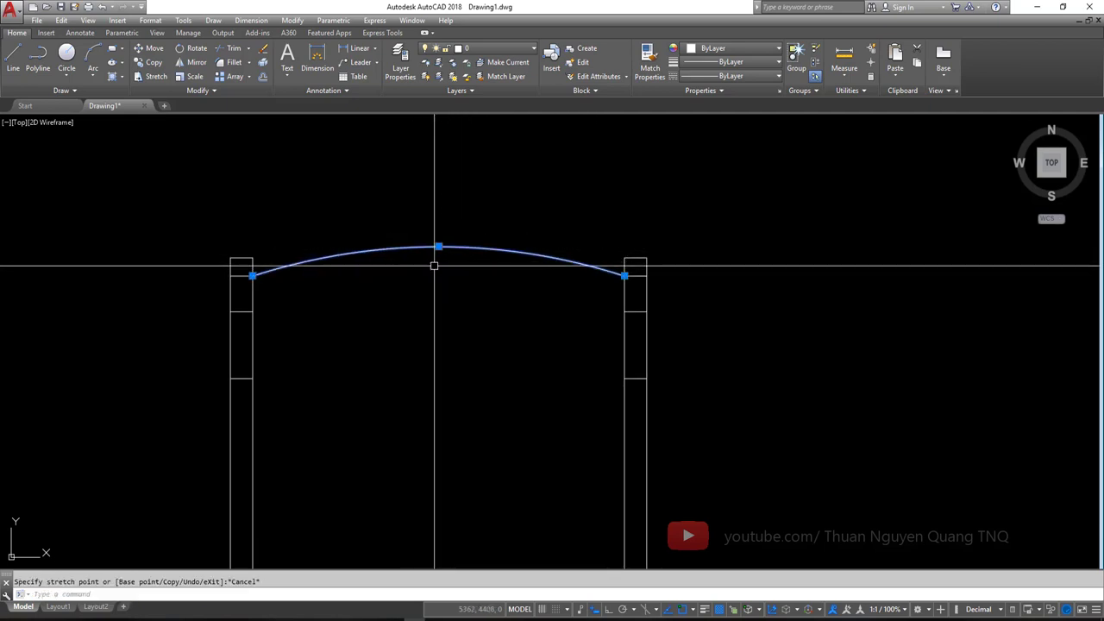
scroll(437, 247, "up", 2)
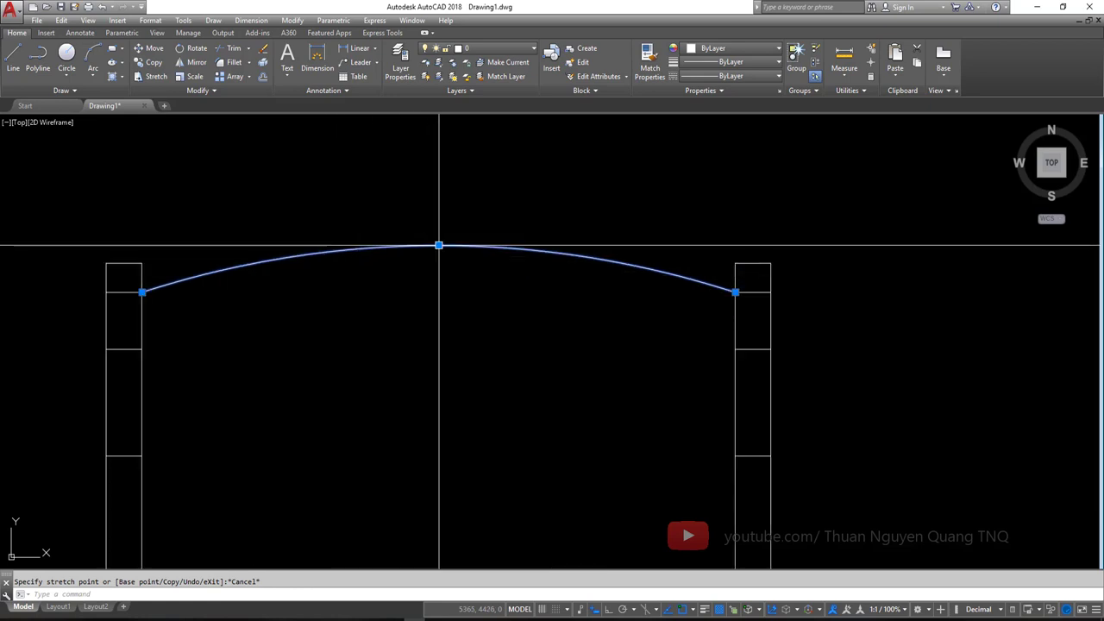
left_click(439, 246)
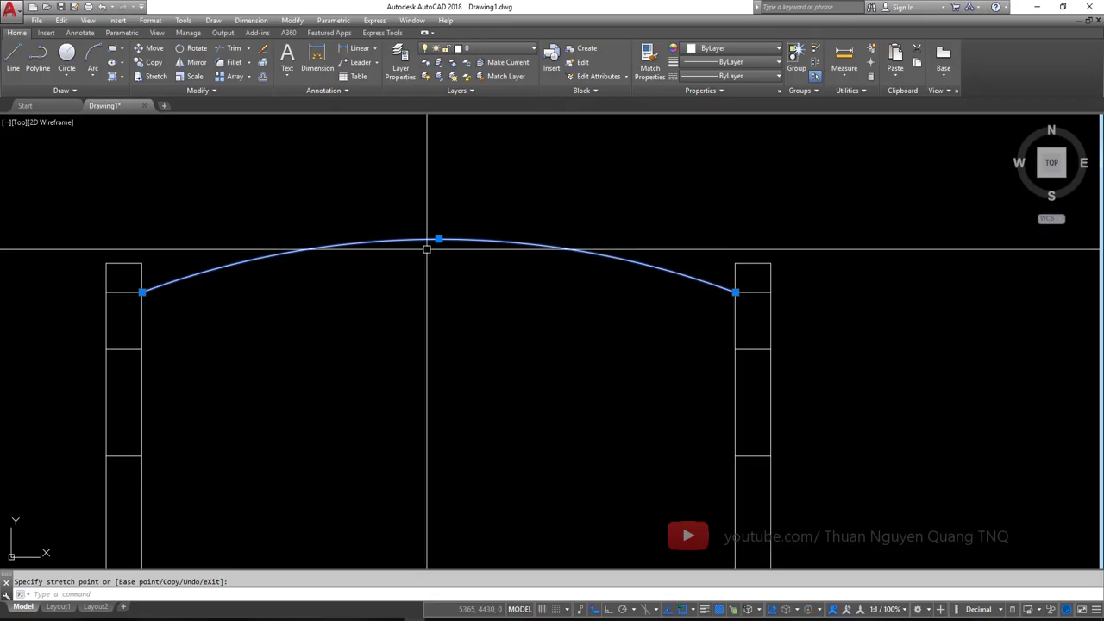
scroll(427, 246, "up", 3)
scroll(443, 232, "up", 2)
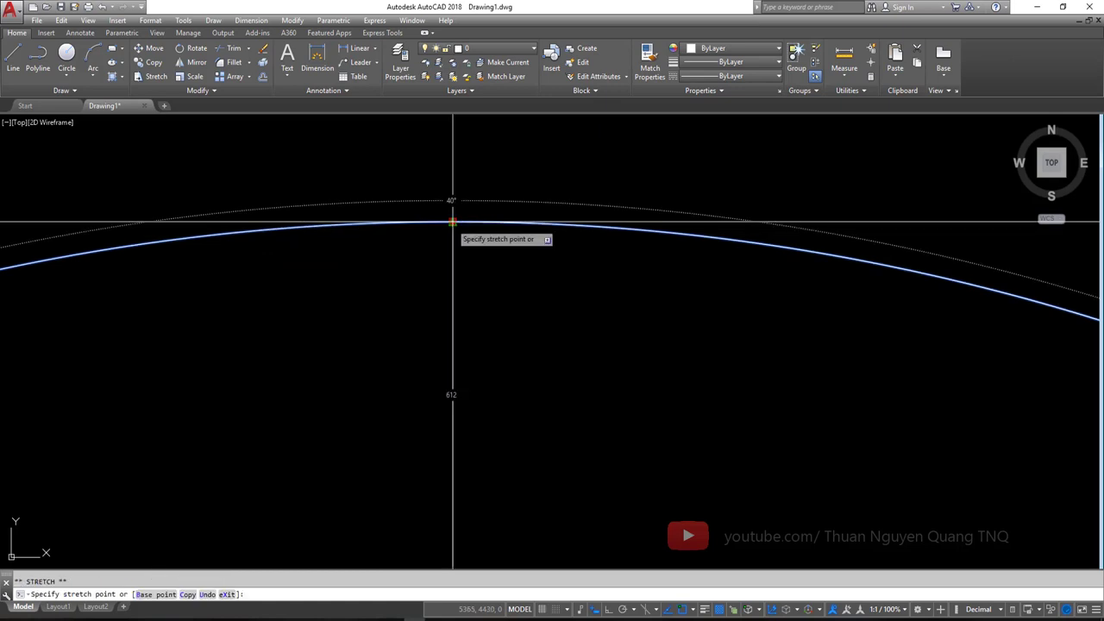
scroll(452, 223, "down", 3)
key("Escape")
scroll(422, 332, "down", 4)
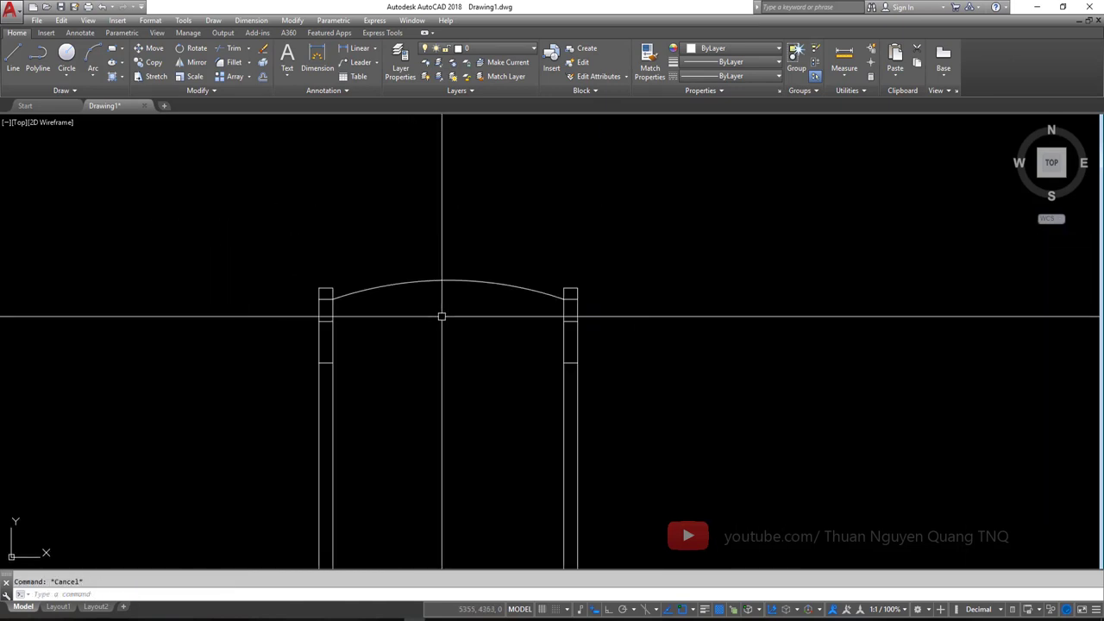
- Copy the chair back's top arc down to the first post joint and the lower joint
left_click(457, 253)
left_click(426, 320)
type("c")
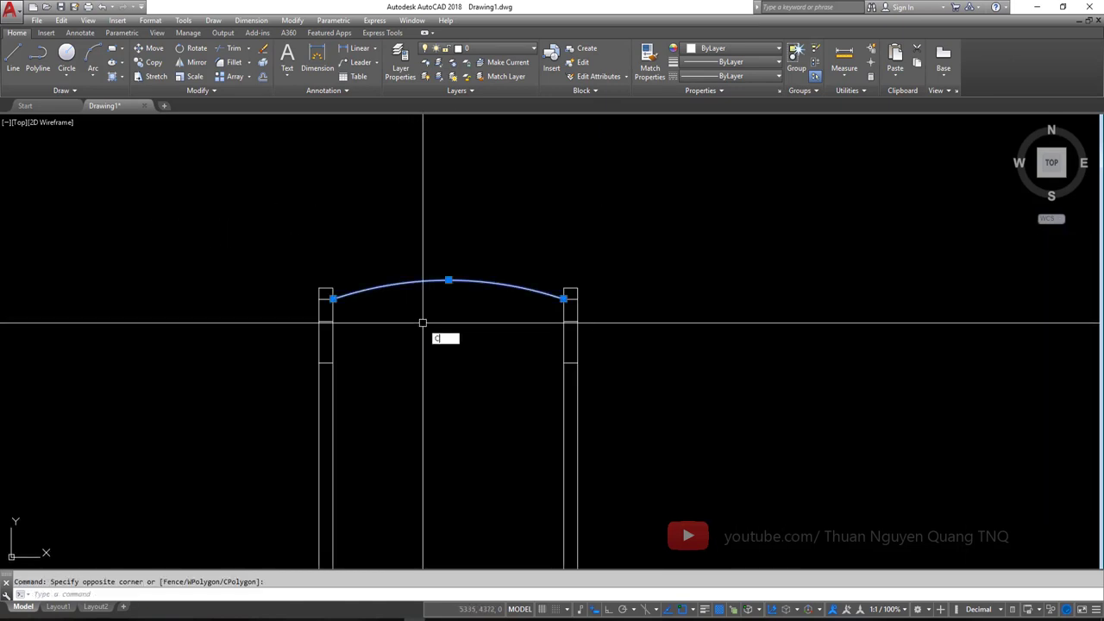
type("o")
key("Return")
scroll(357, 296, "up", 2)
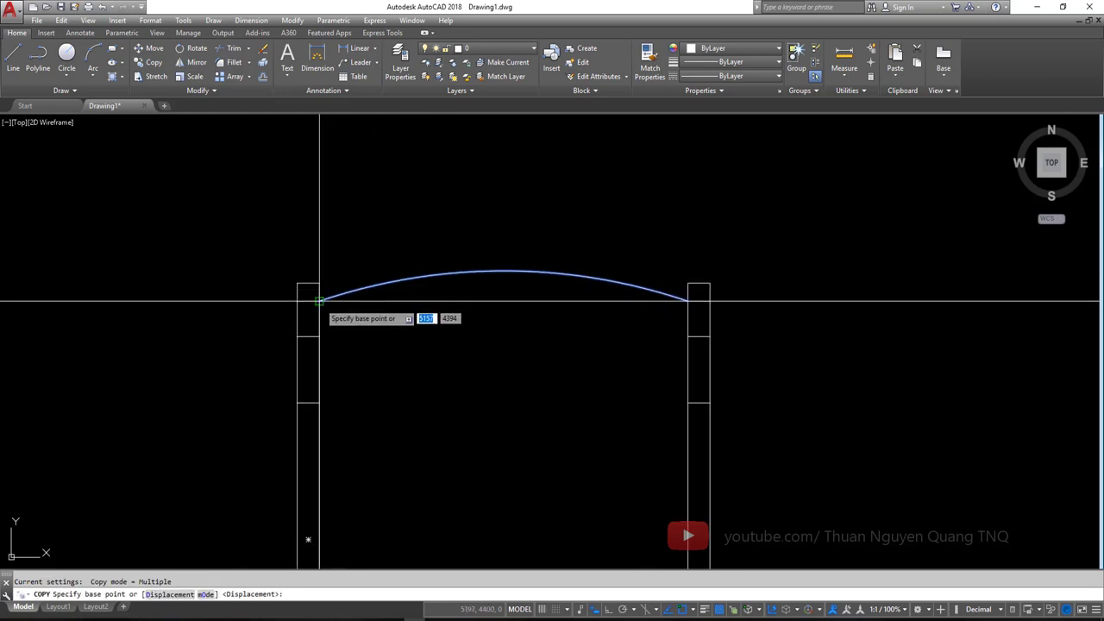
left_click(319, 300)
left_click(319, 336)
left_click(319, 402)
key("Escape")
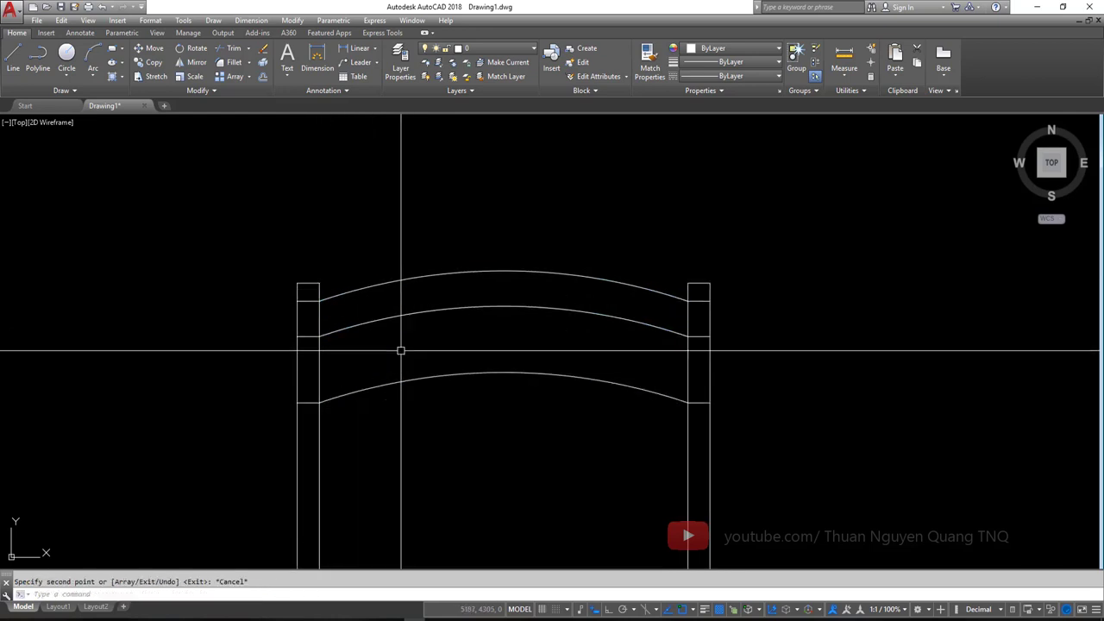
scroll(401, 350, "down", 4)
- Check the reference sheet before returning to the drawing
key("alt+Tab")
key("alt+Tab")
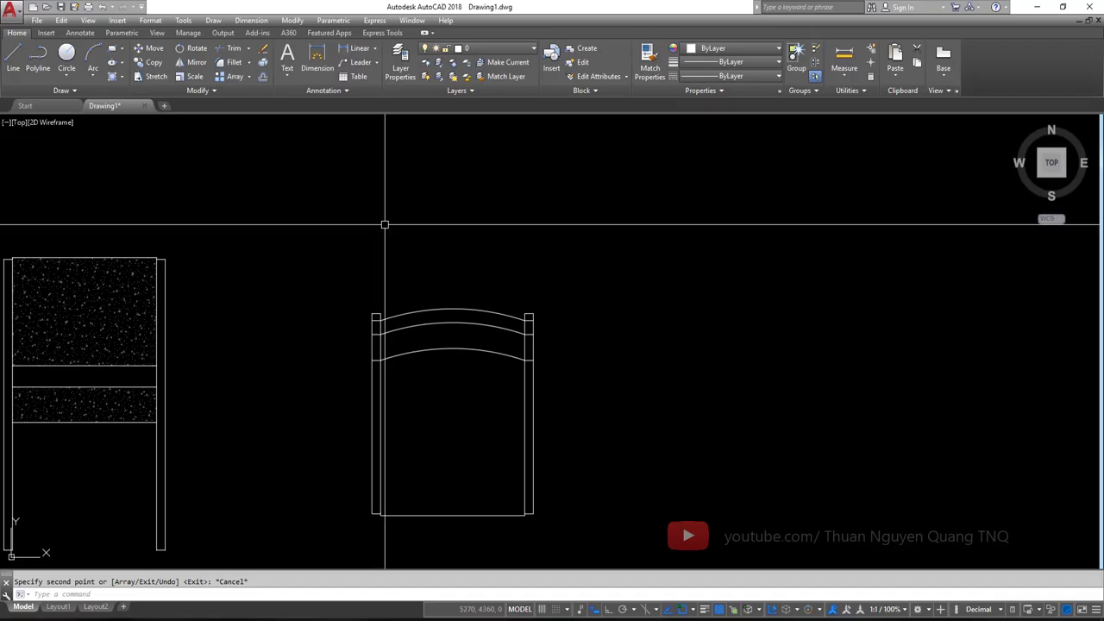
key("alt+Tab")
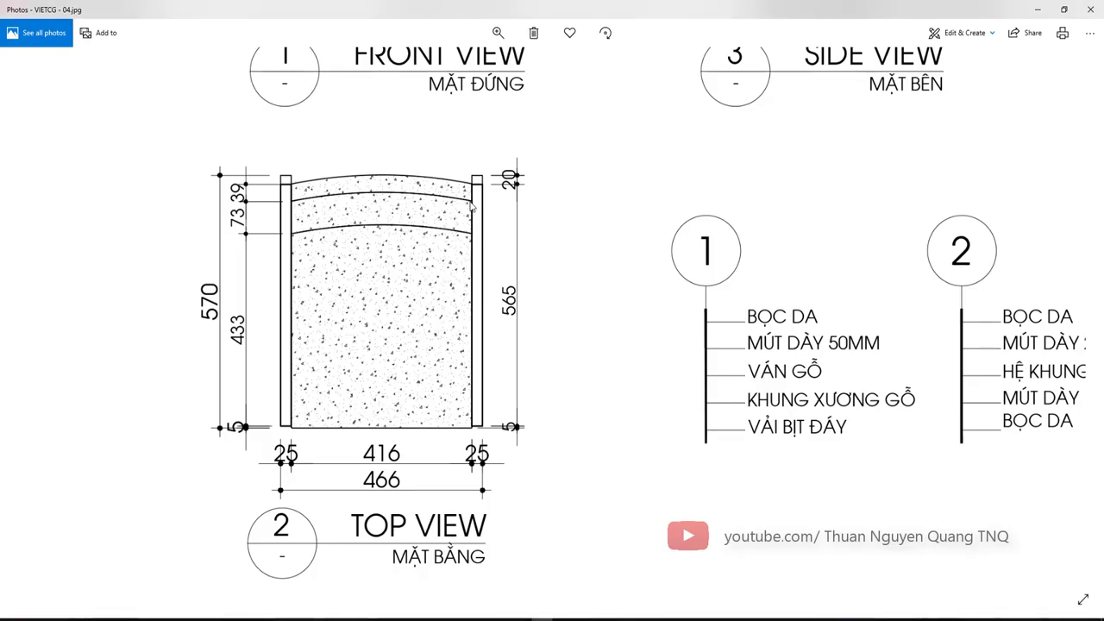
scroll(473, 205, "up", 2)
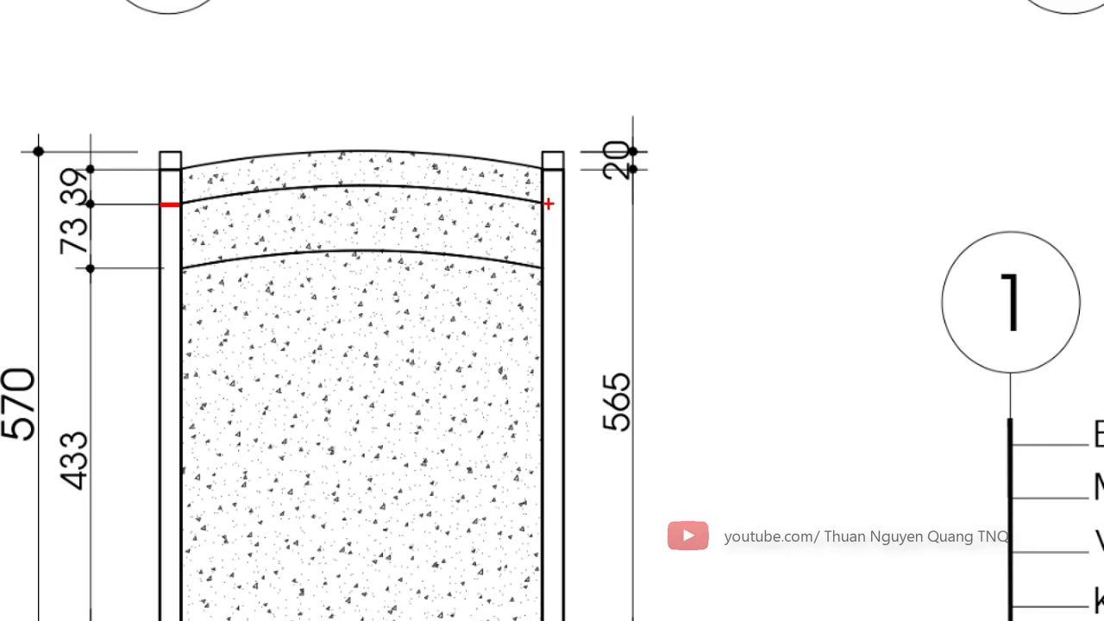
scroll(473, 211, "down", 2)
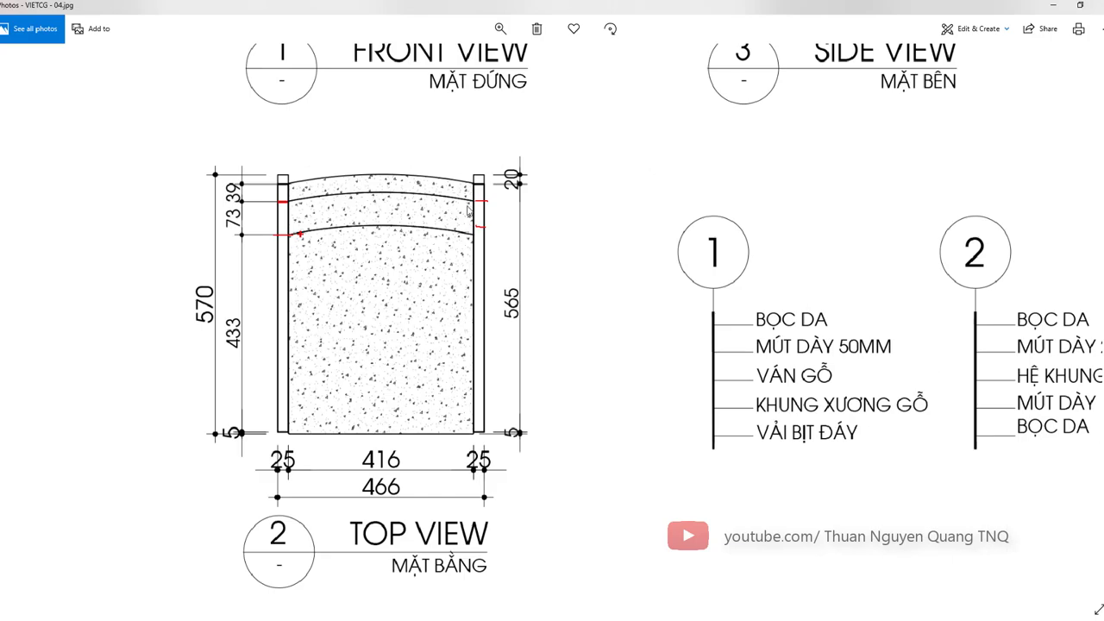
key("alt+Tab")
scroll(518, 328, "up", 2)
- Window-select and delete the leftover straight rail segments at the right and left posts
left_click(522, 343)
left_click(593, 449)
key("Delete")
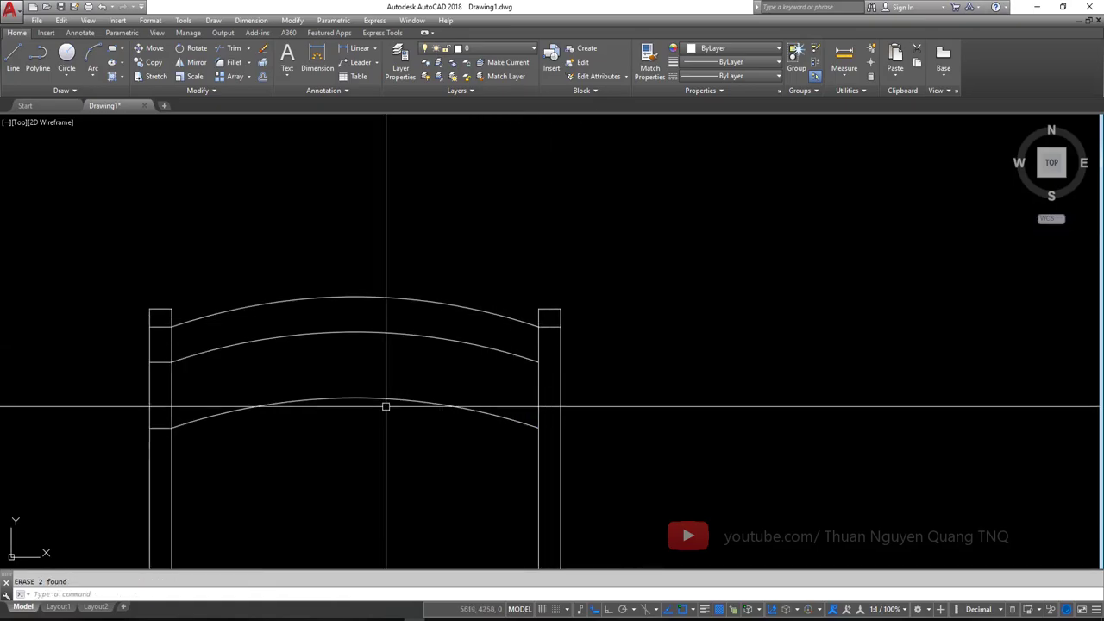
left_click(130, 350)
left_click(192, 435)
key("Delete")
scroll(250, 366, "down", 3)
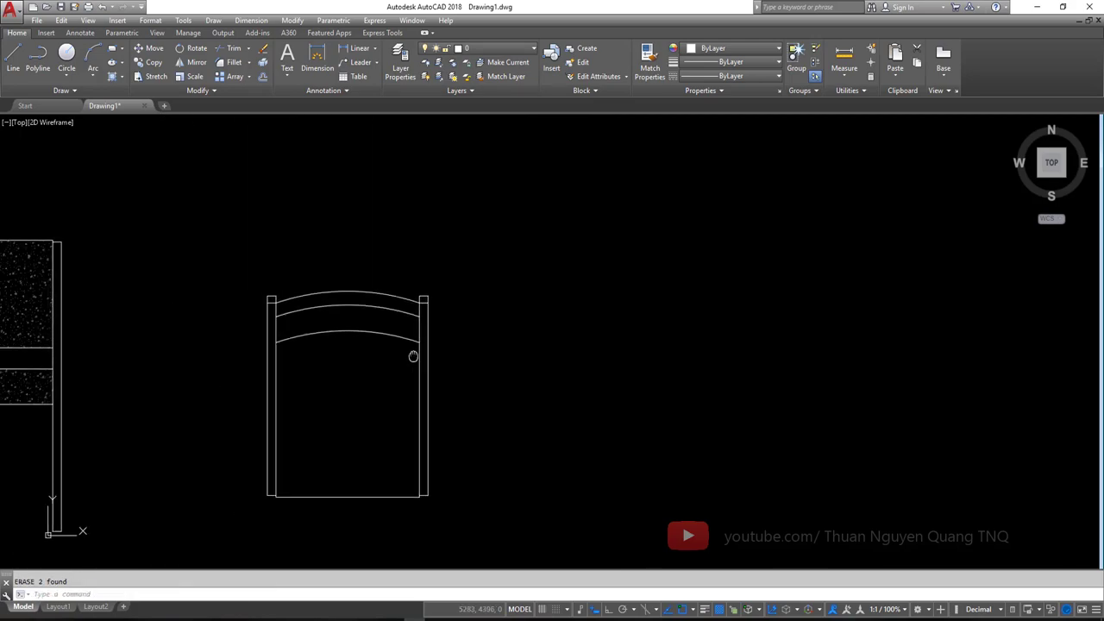
scroll(672, 332, "down", 2)
key("alt+Tab")
key("alt+Tab")
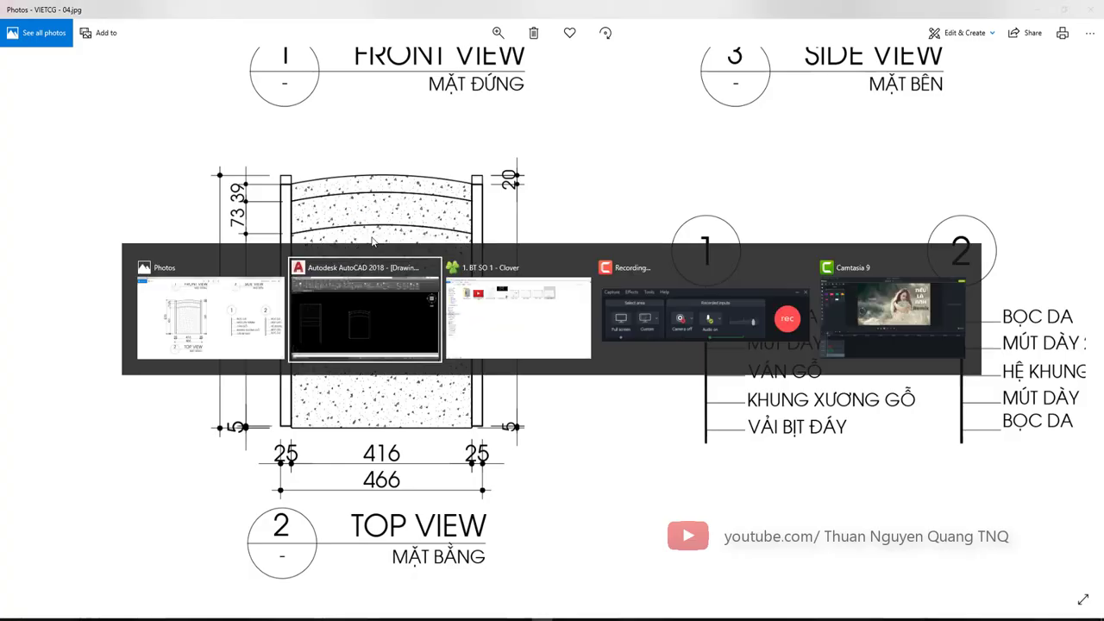
- Fill the arched back band and the area below the arcs with AR-CONC hatch
type("h")
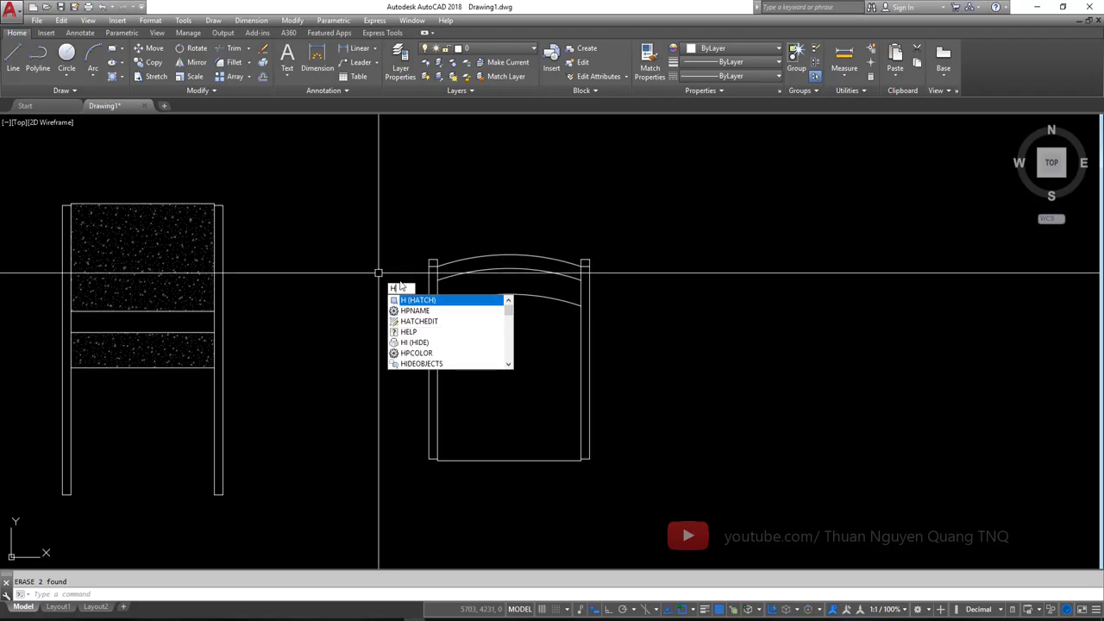
key("Return")
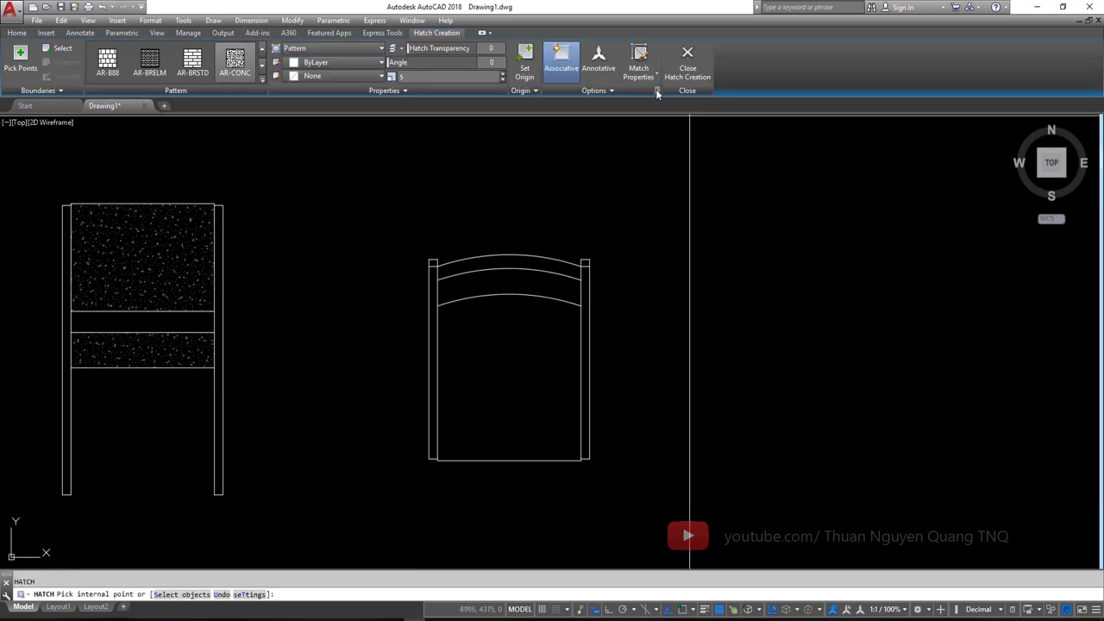
left_click(656, 91)
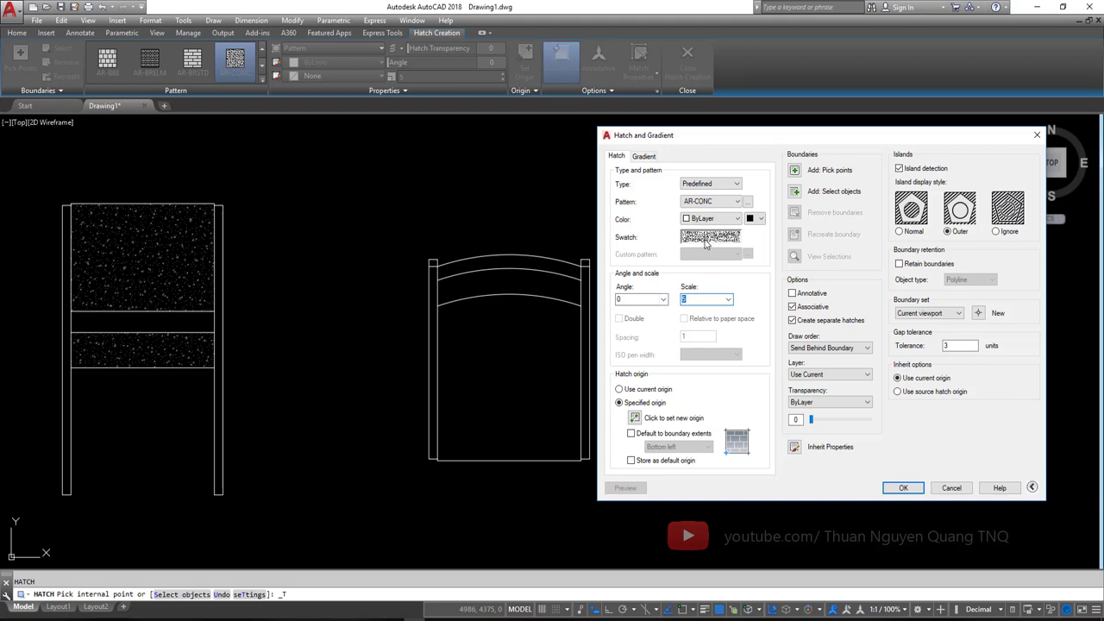
left_click(796, 172)
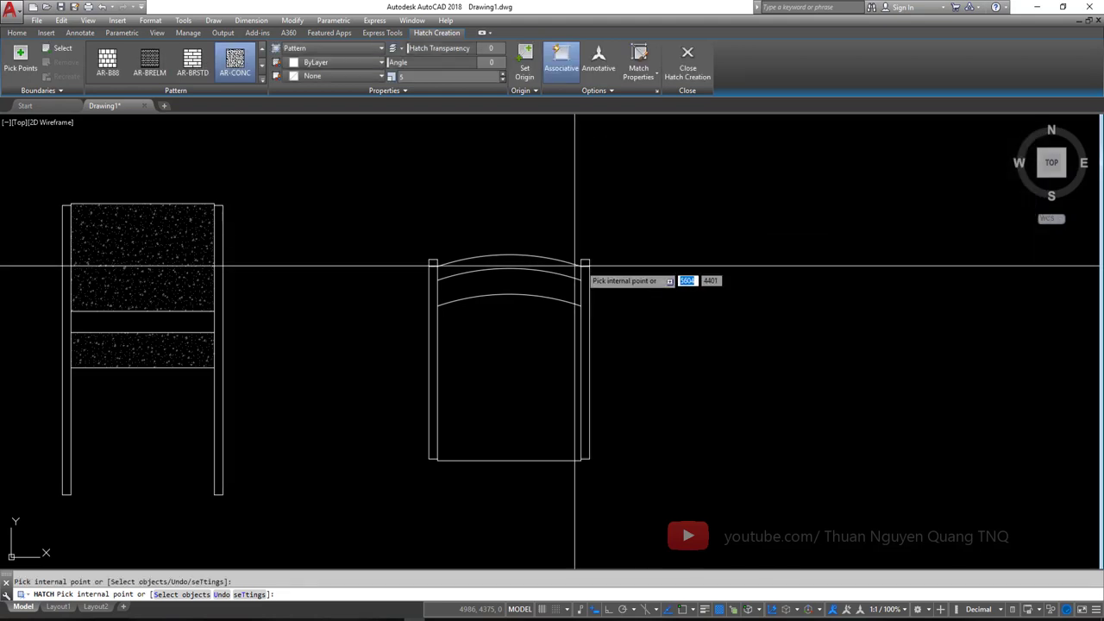
left_click(523, 279)
left_click(518, 329)
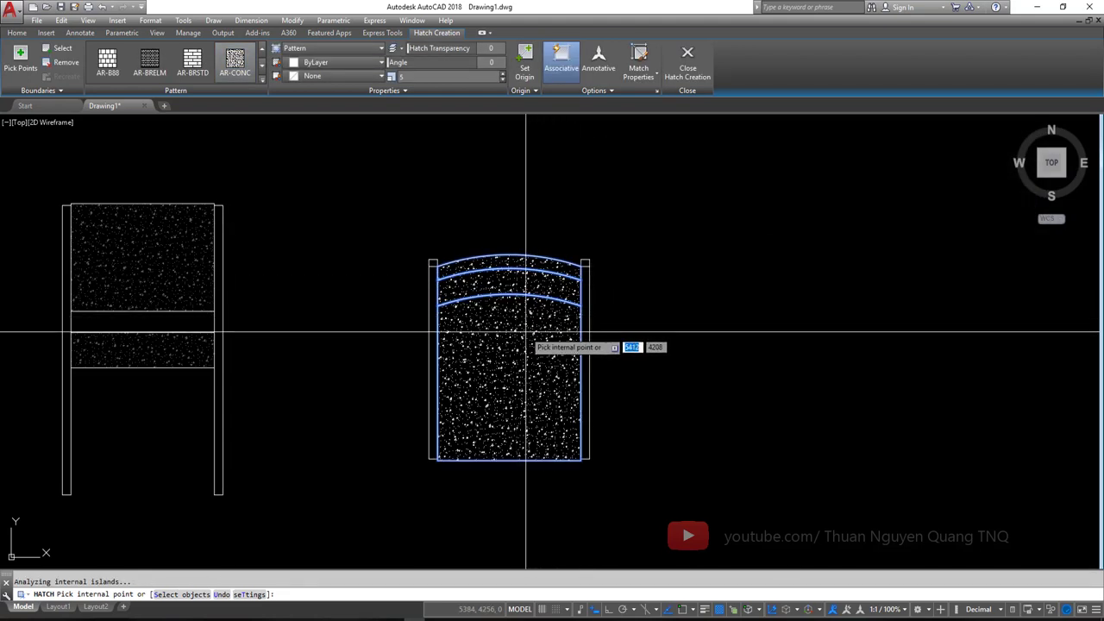
key("Return")
scroll(409, 311, "down", 5)
scroll(404, 306, "up", 7)
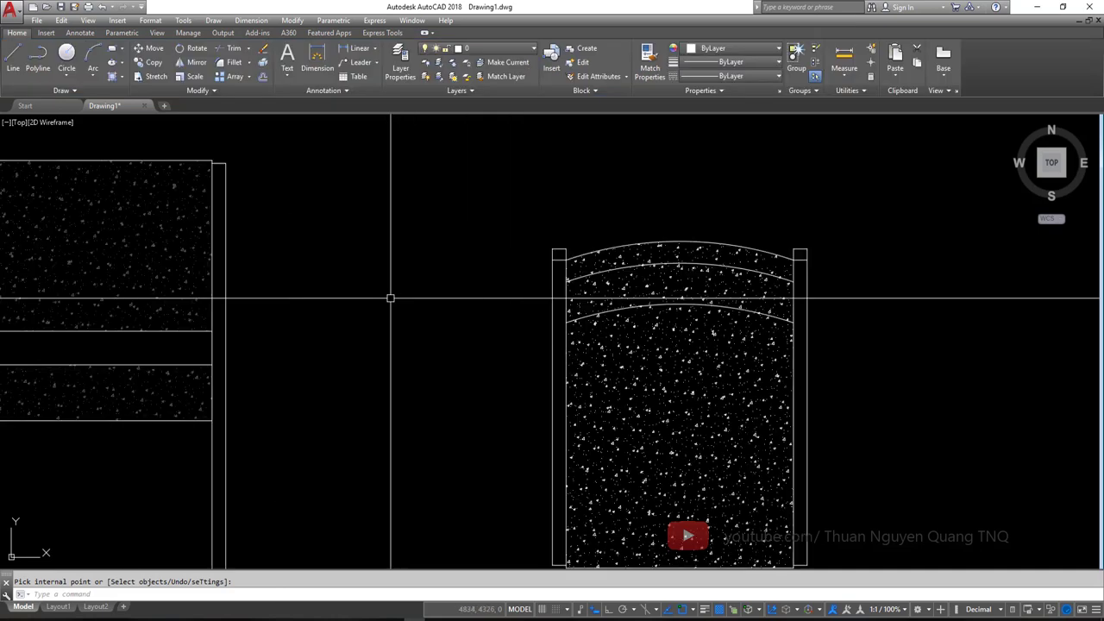
scroll(393, 298, "down", 1)
type("M")
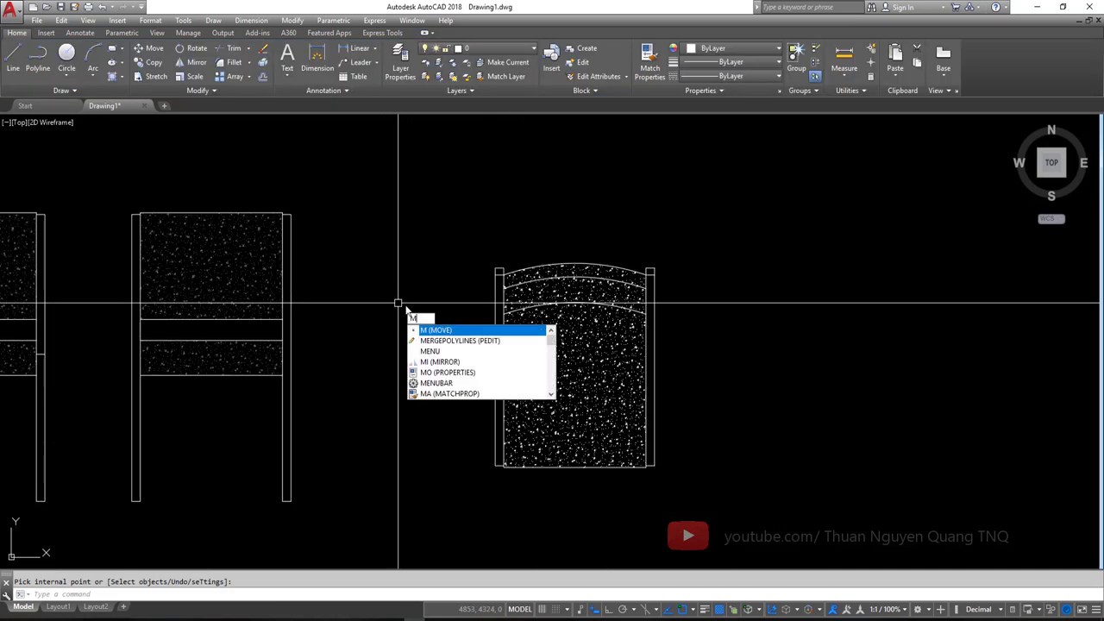
- Start matching properties from the front view's upper hatch, cancel, and pan to center the top view
type("a")
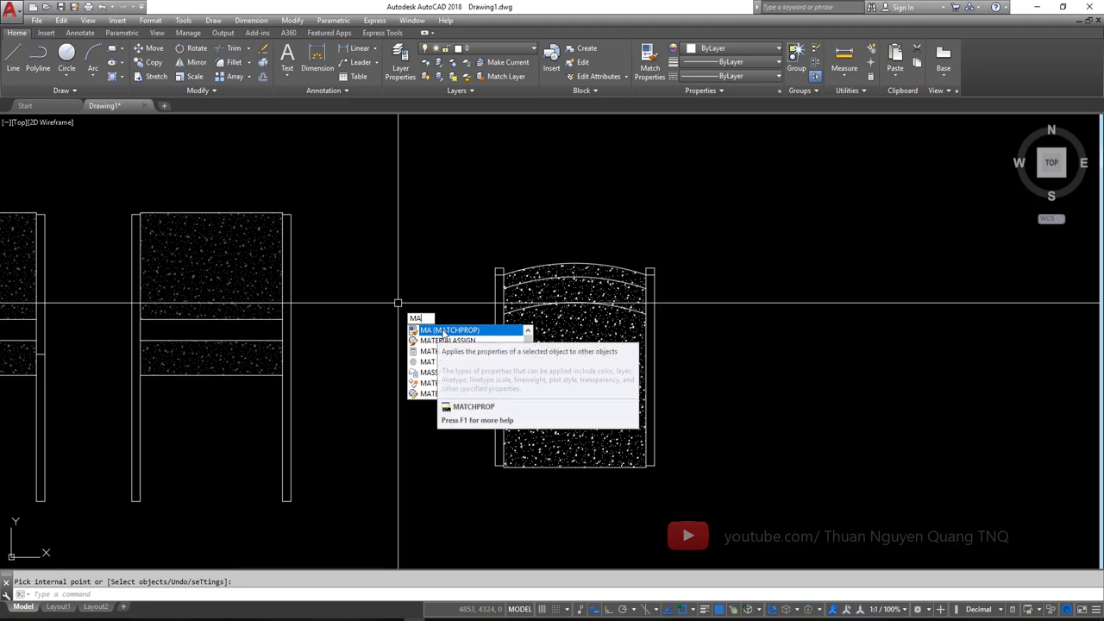
left_click(443, 331)
left_click(218, 268)
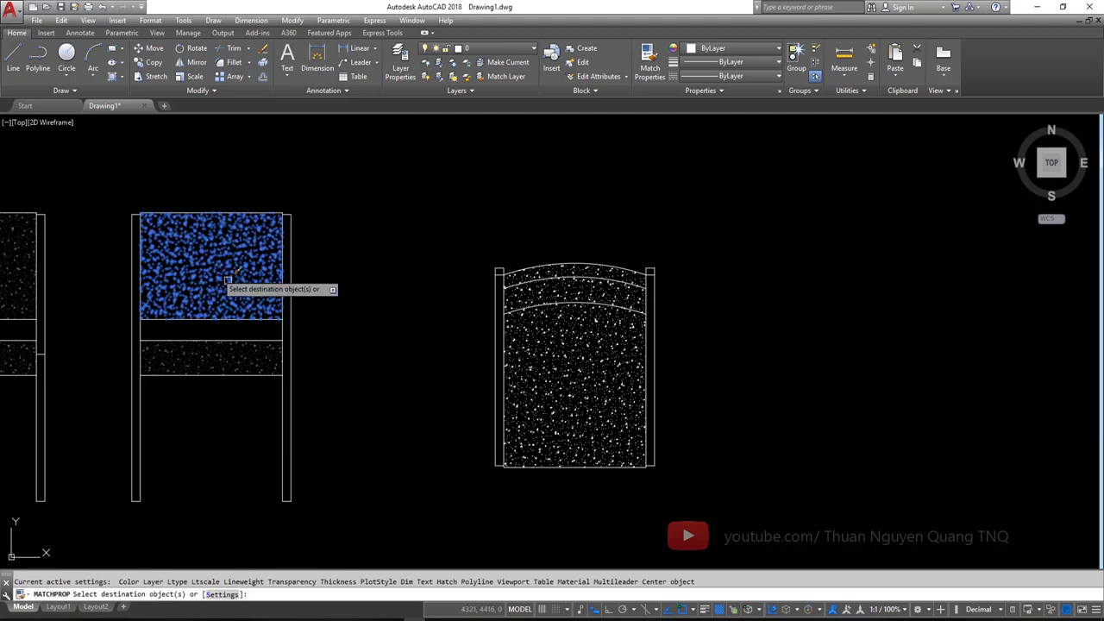
scroll(543, 297, "up", 2)
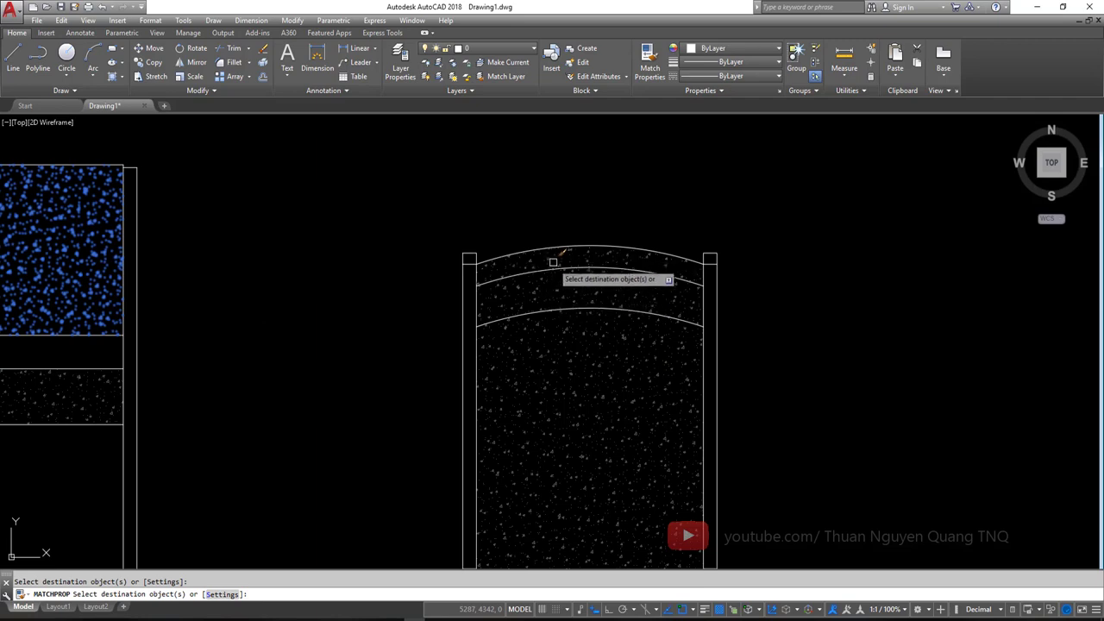
key("Escape")
middle_click_drag(129, 269, 370, 267)
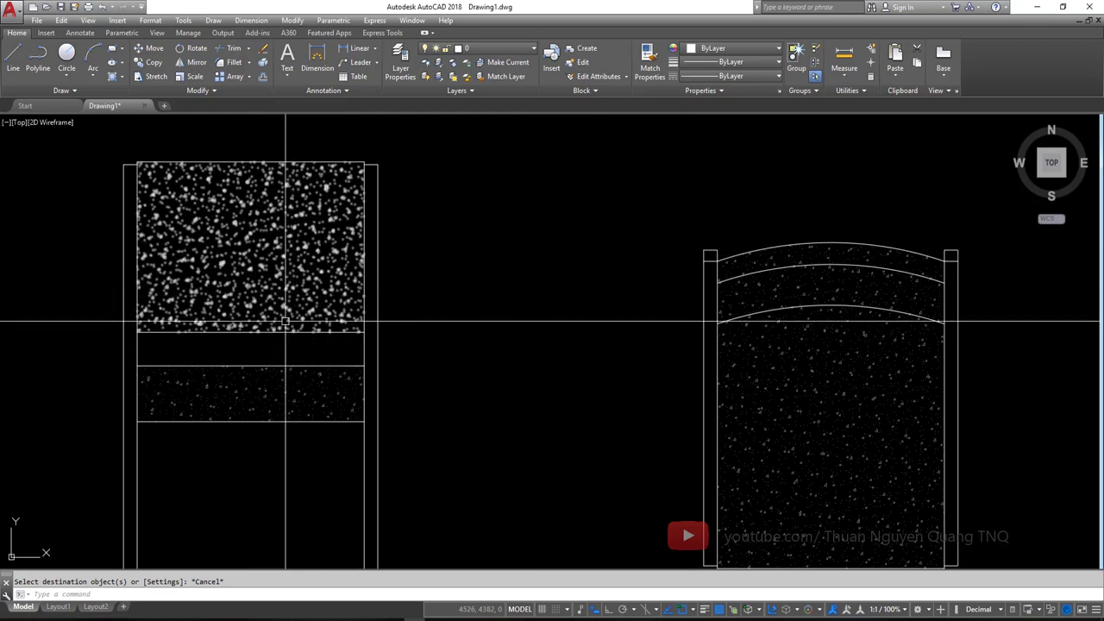
scroll(303, 316, "down", 3)
scroll(483, 268, "up", 3)
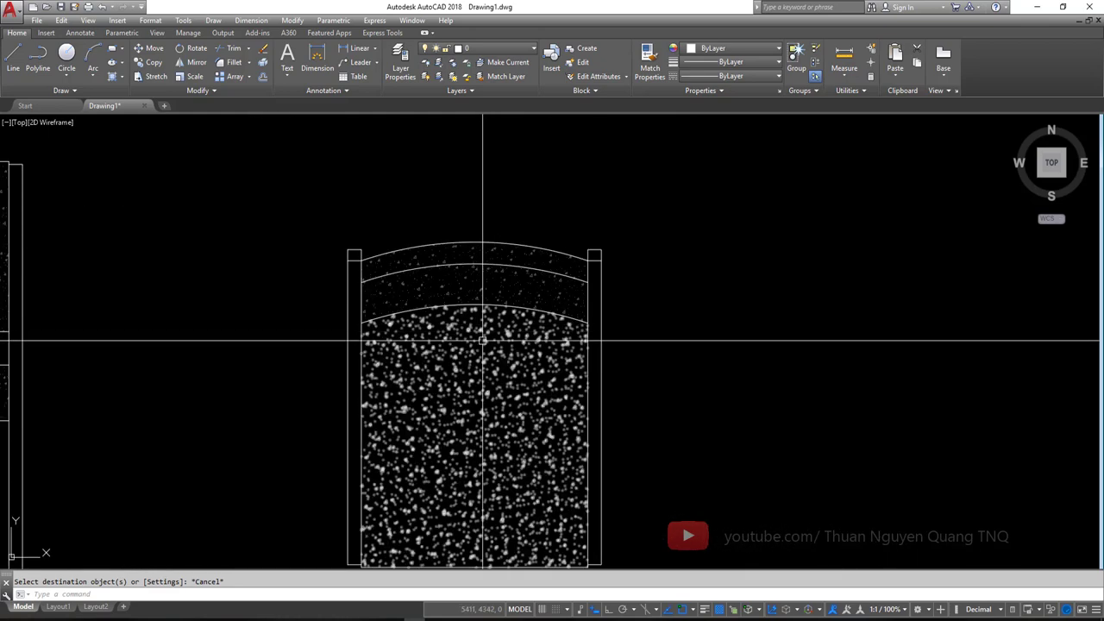
scroll(496, 298, "down", 2)
scroll(503, 320, "down", 2)
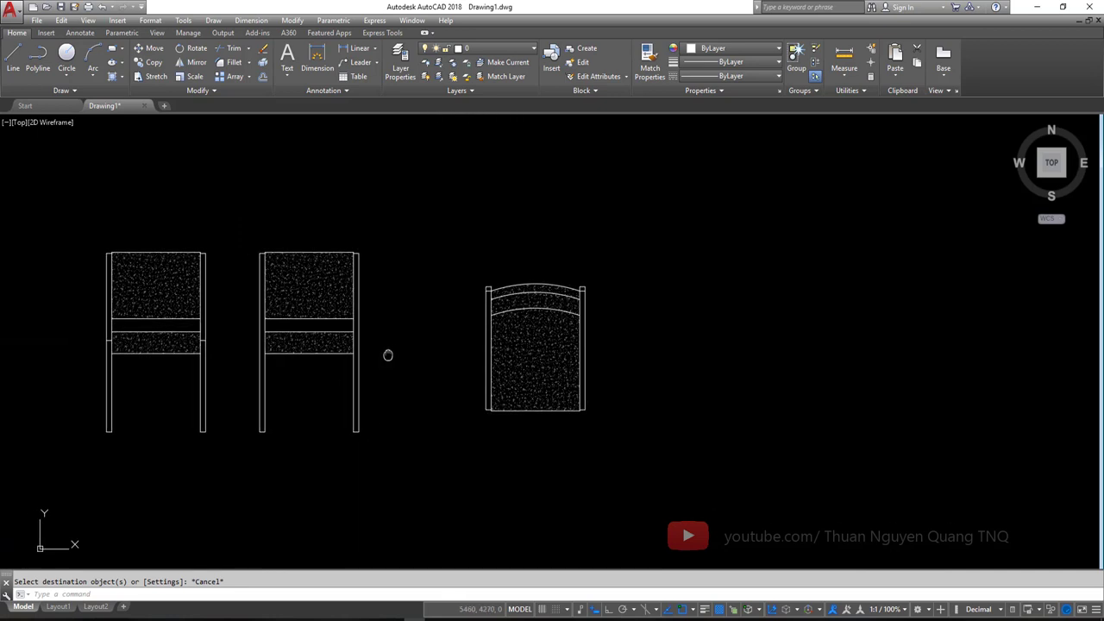
scroll(431, 345, "down", 2)
scroll(480, 340, "down", 2)
- Zoom around the exercise sheet's chair views in Photos, then minimize it to return to AutoCAD
scroll(573, 226, "down", 2)
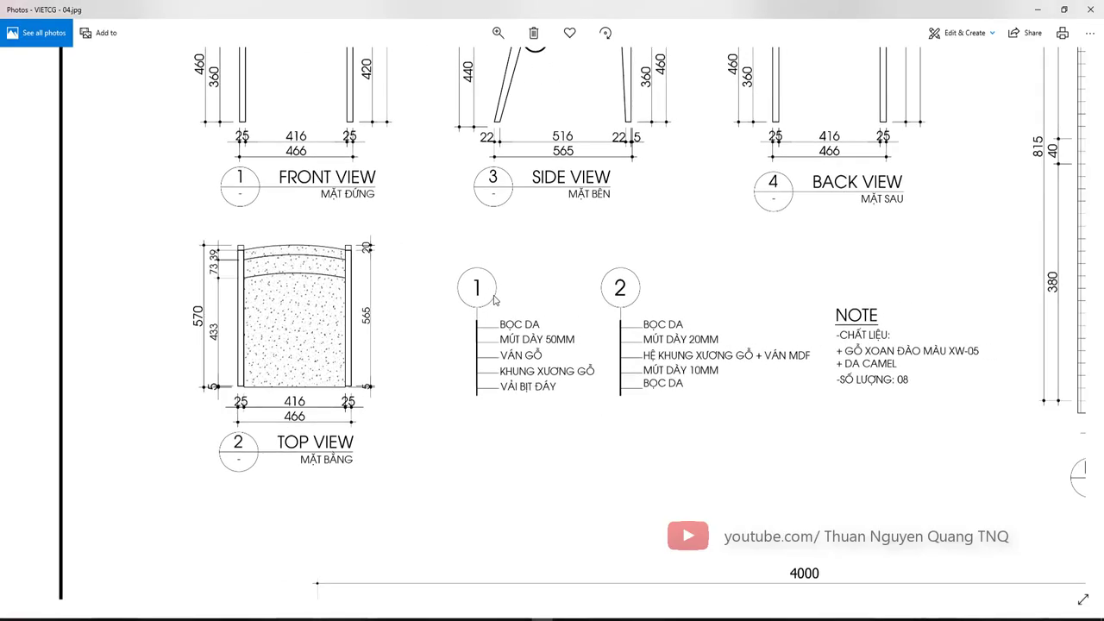
scroll(574, 226, "down", 2)
scroll(574, 227, "down", 1)
scroll(573, 227, "down", 2)
scroll(518, 259, "up", 2)
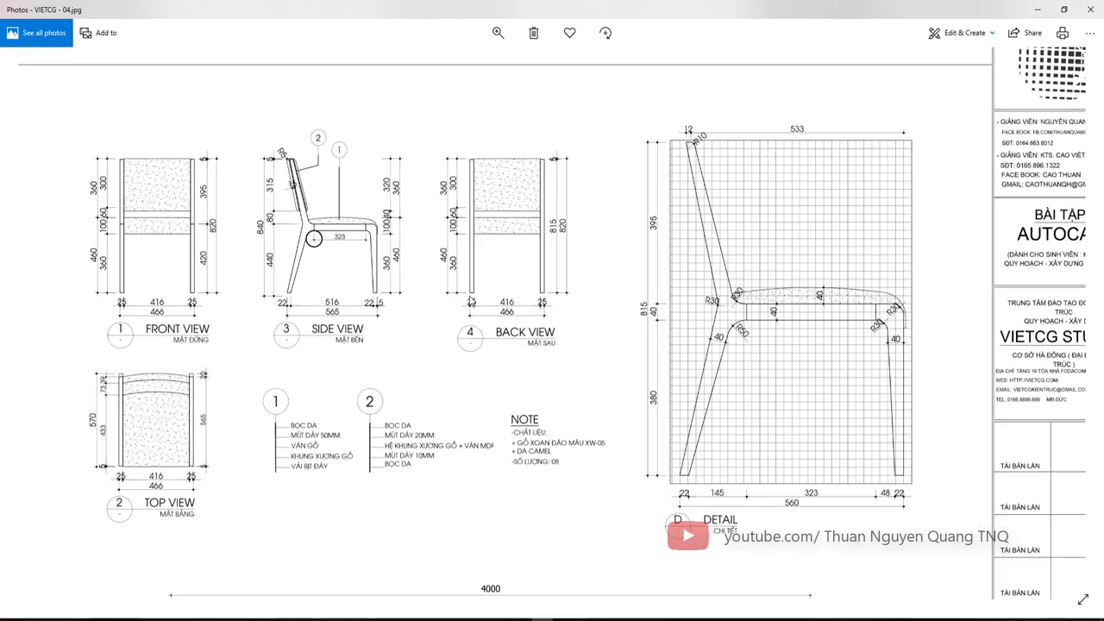
scroll(485, 290, "up", 1)
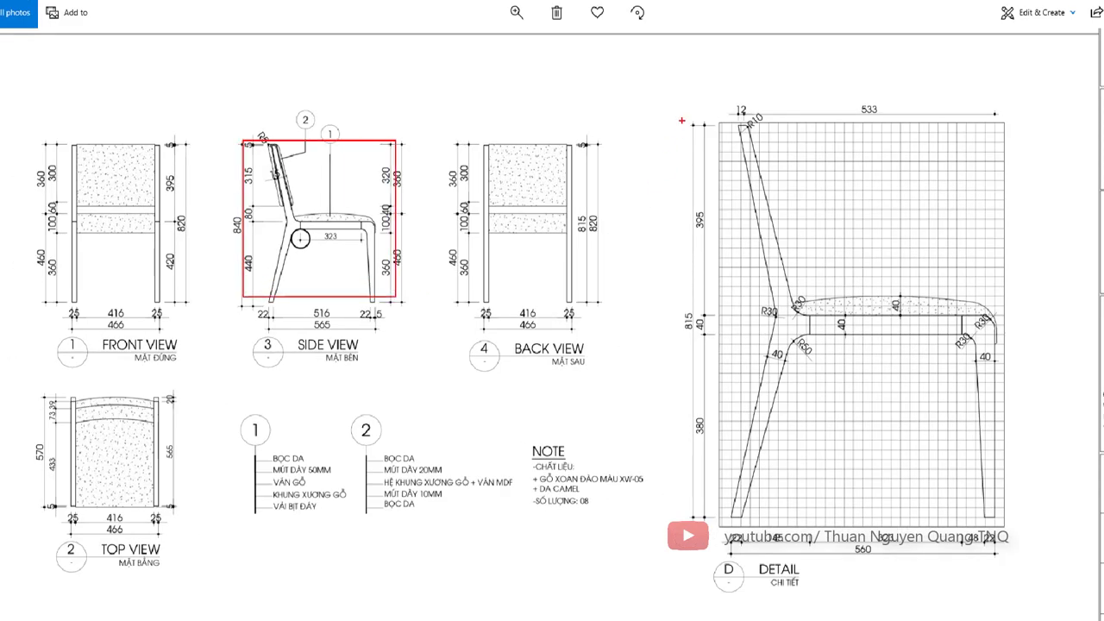
left_click_drag(681, 121, 998, 545)
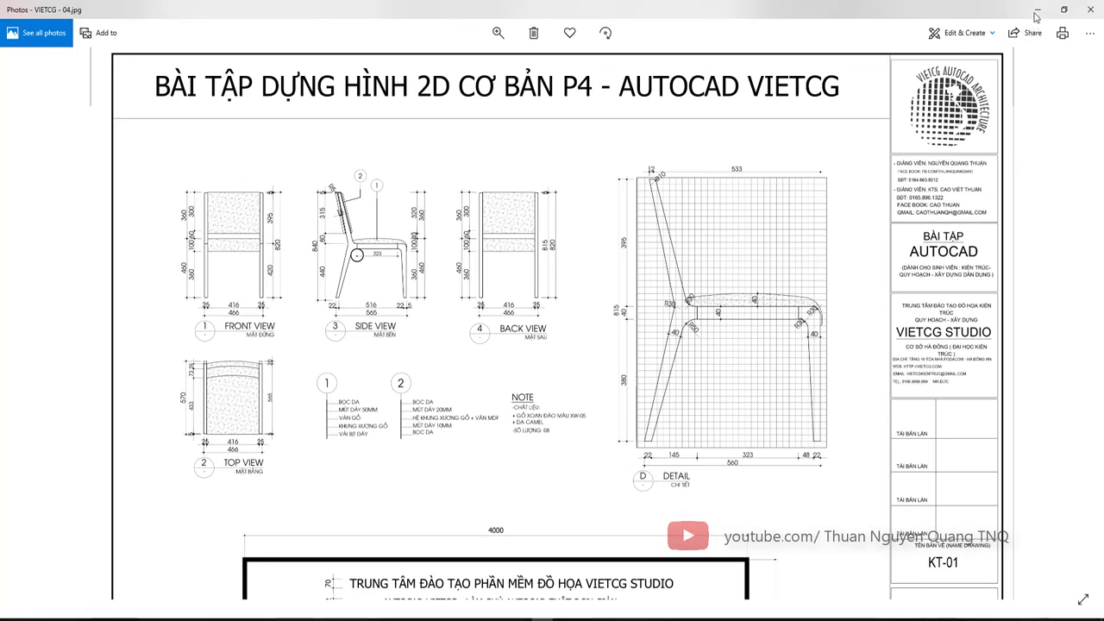
left_click(1036, 17)
scroll(402, 308, "up", 5)
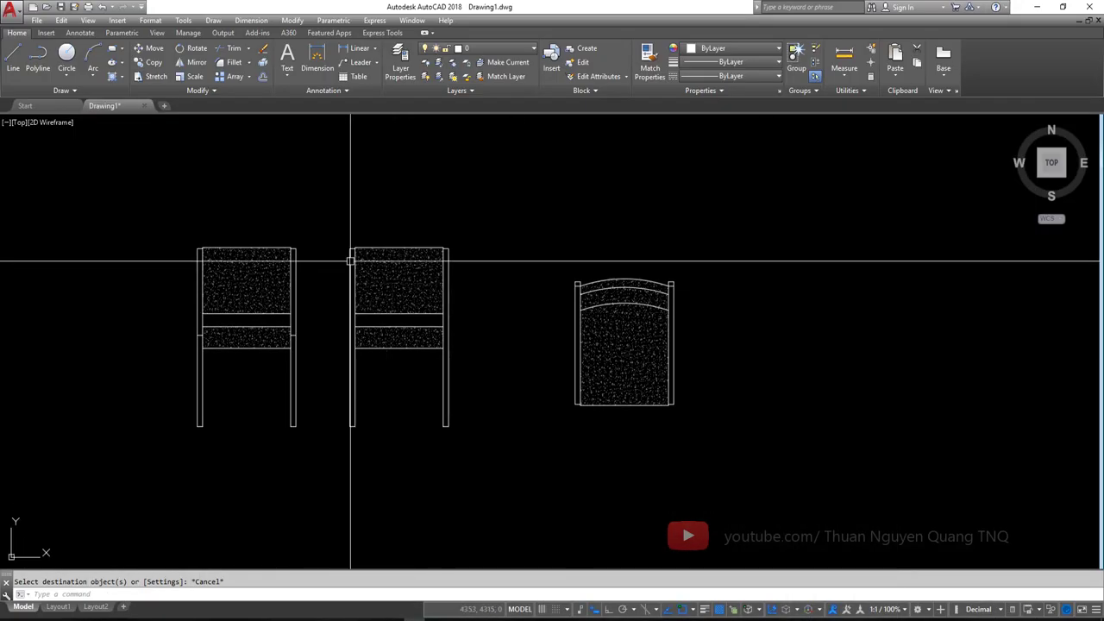
- Crossing-select the hatched top view and move it left toward the two front views
left_click(724, 434)
left_click(562, 267)
type("m")
key("Return")
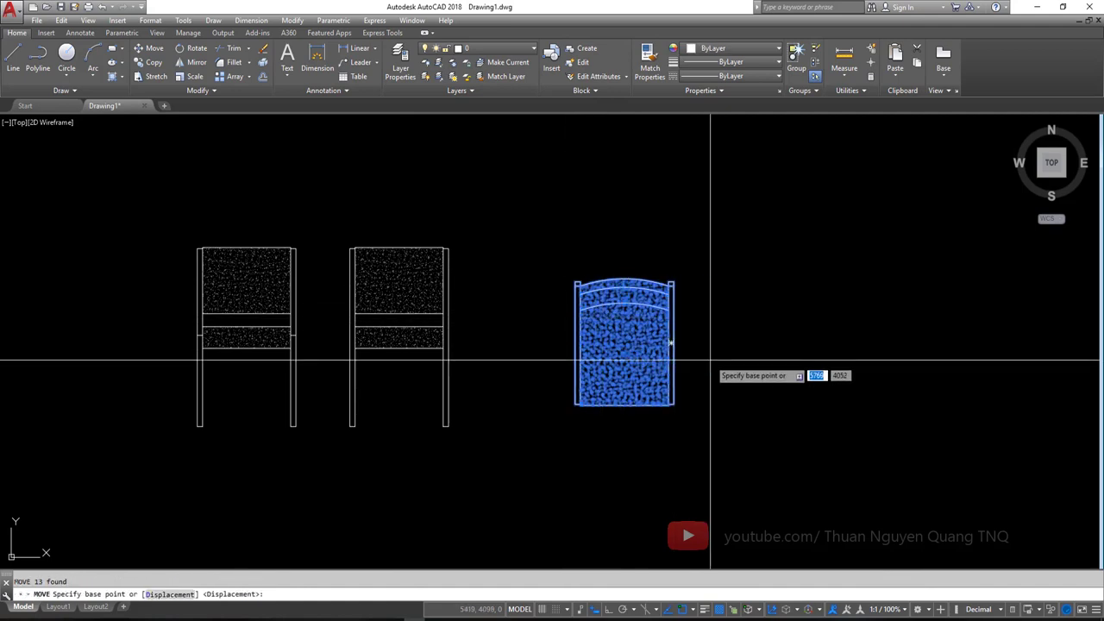
left_click(710, 361)
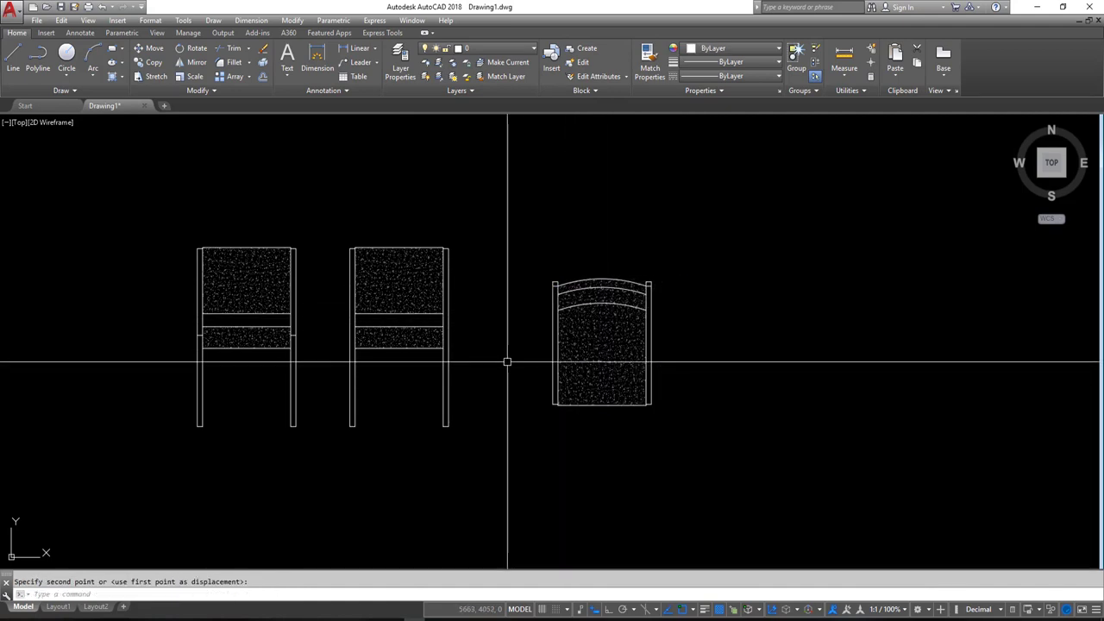
left_click(554, 328)
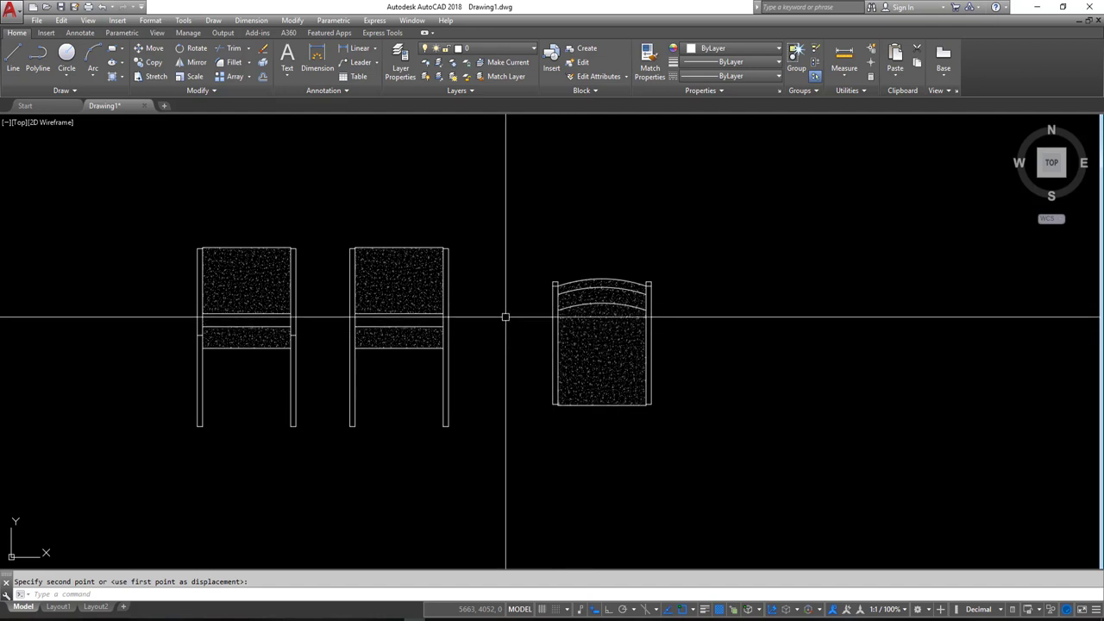